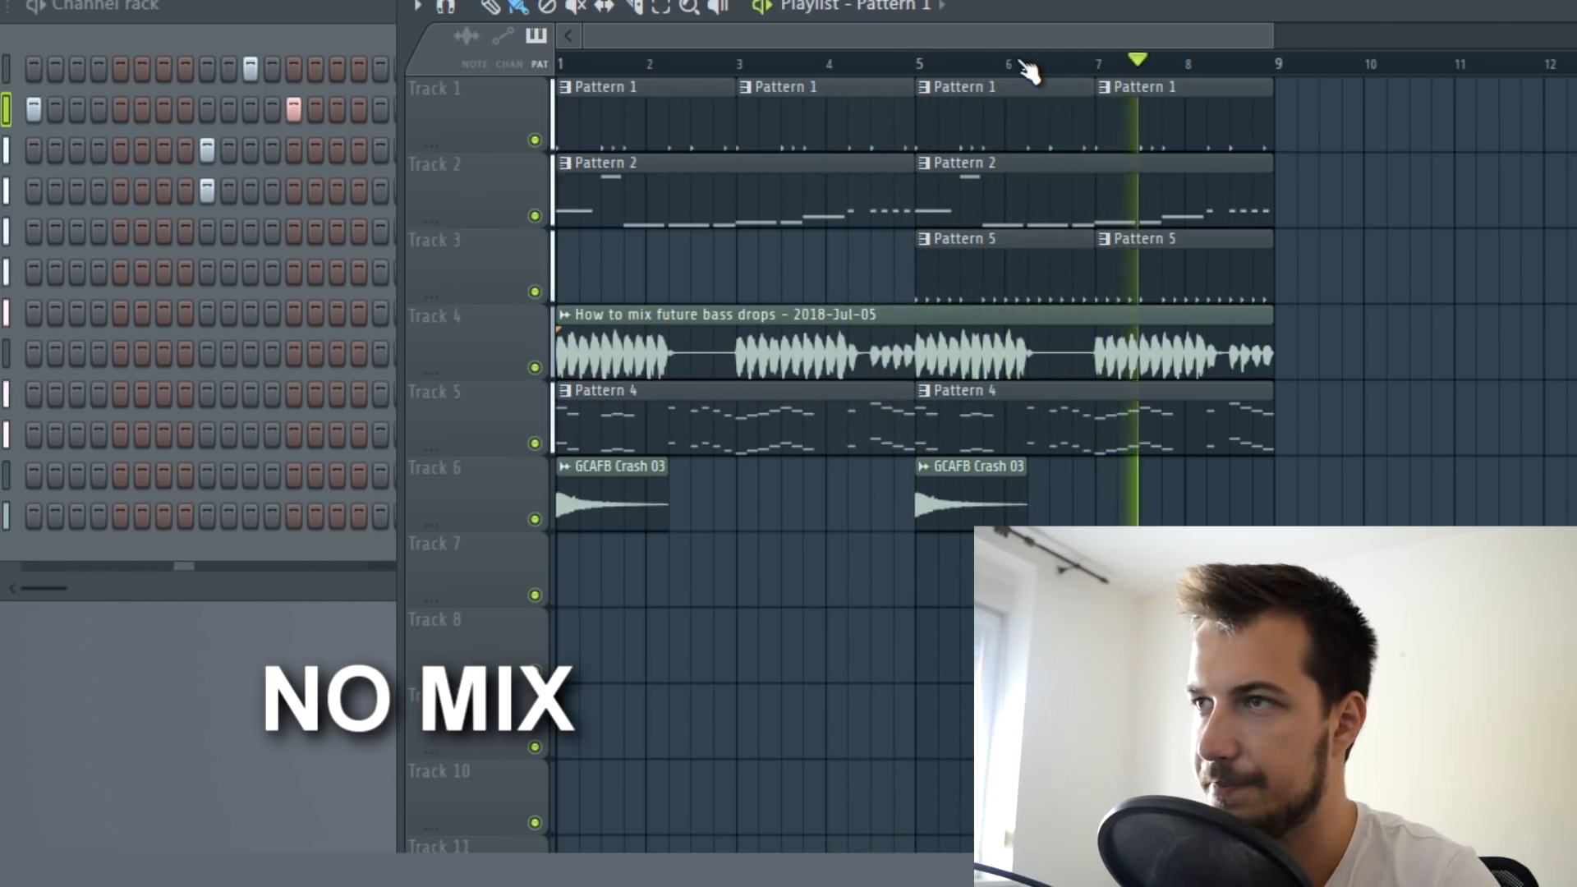
- Stop playback and inspect the GCAFB Kick 19 channel's sampler settings
key("space")
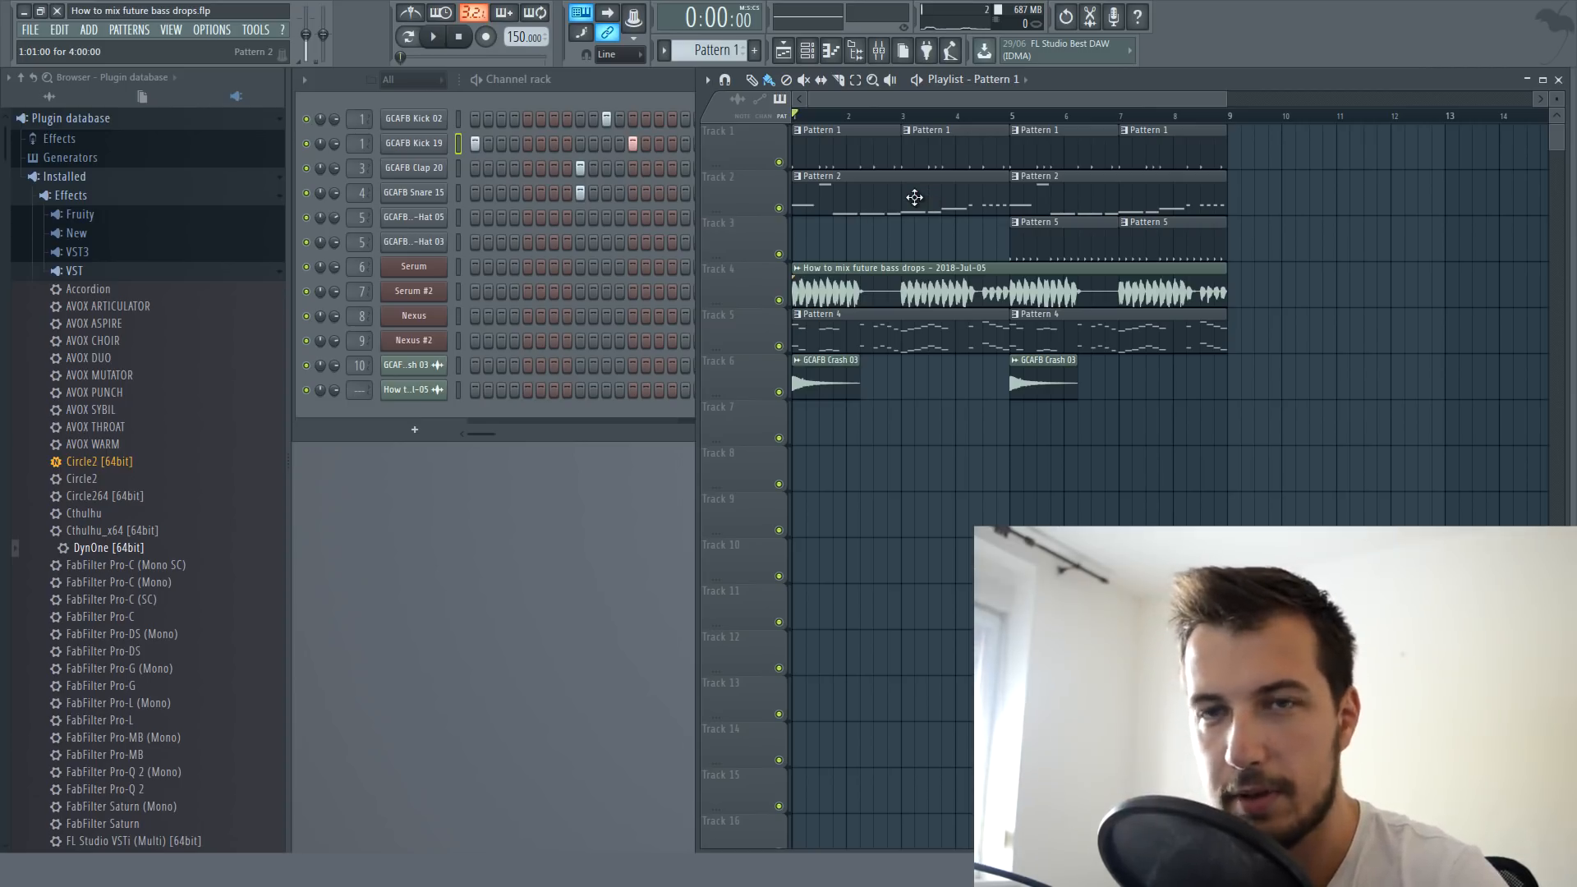
right_click(307, 41)
left_click(328, 51)
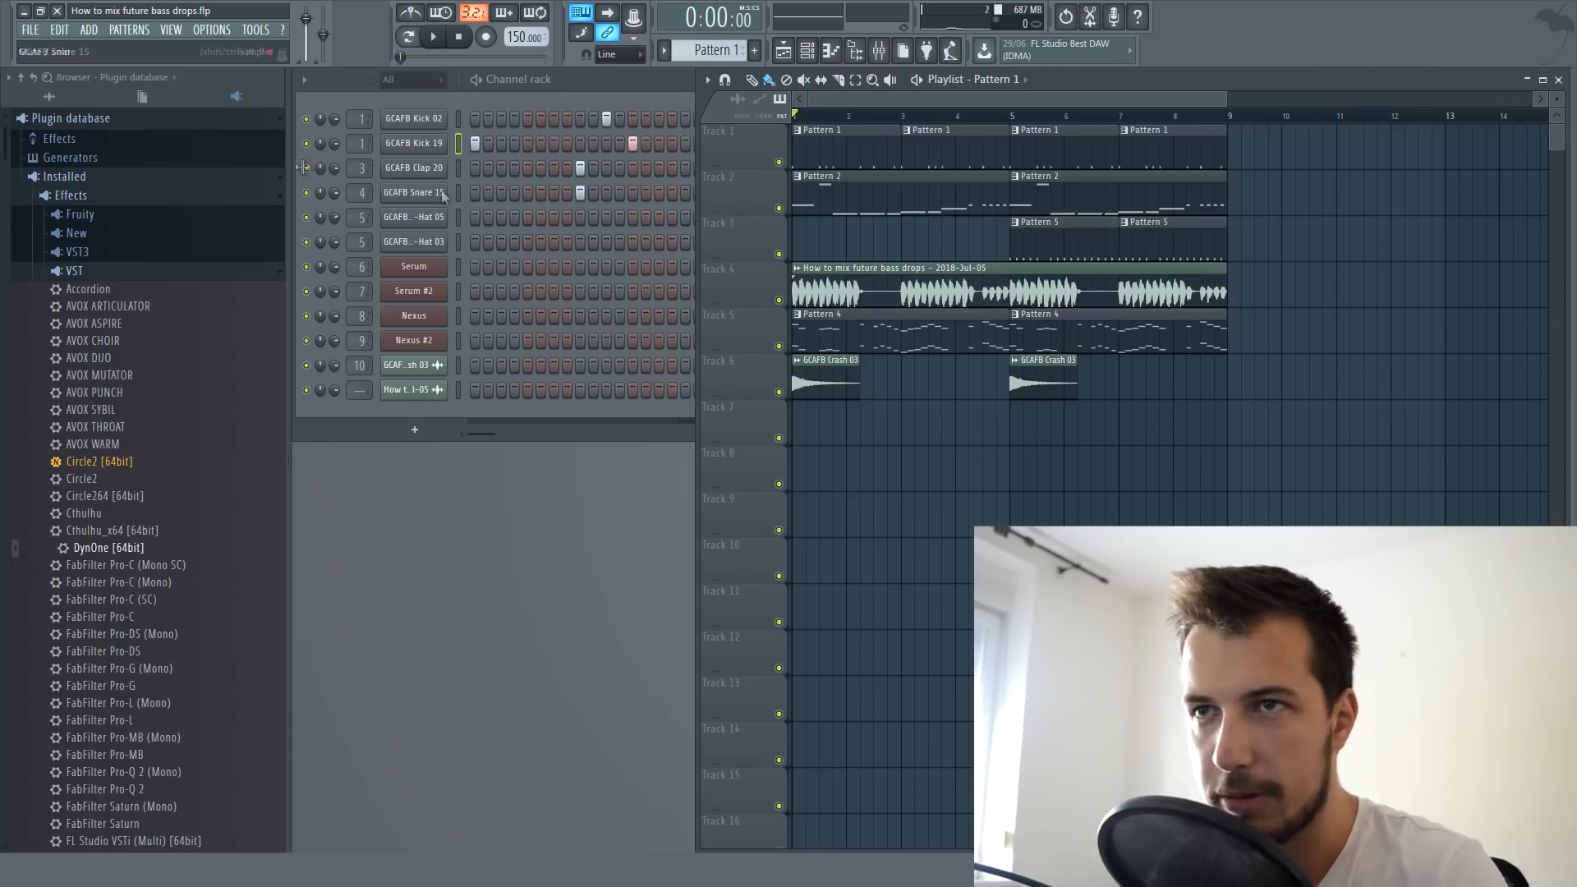
left_click(358, 91)
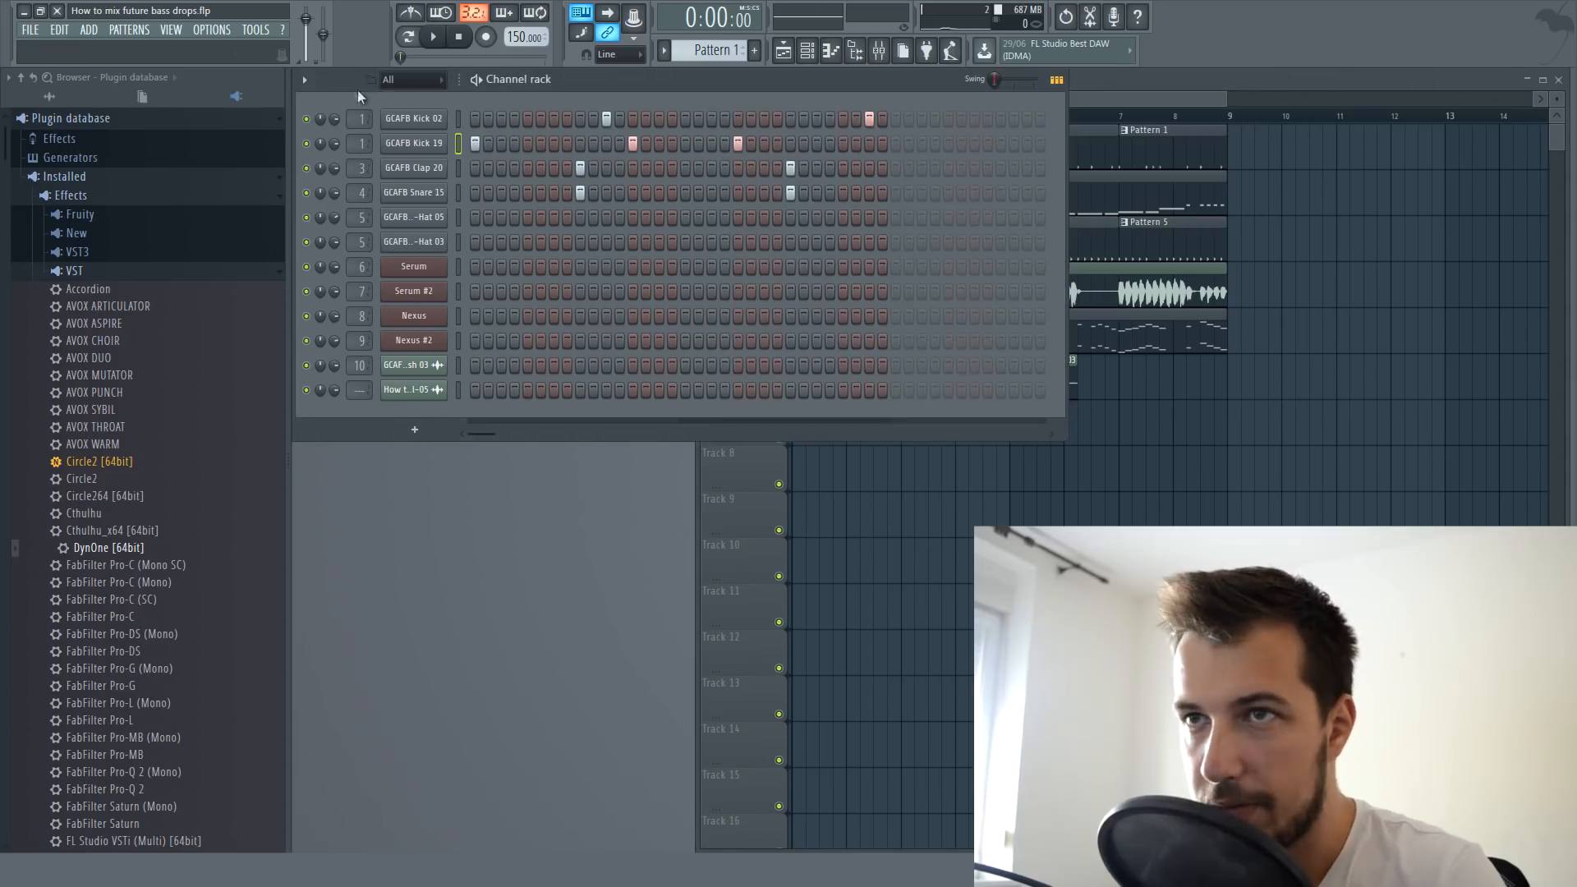
left_click(414, 144)
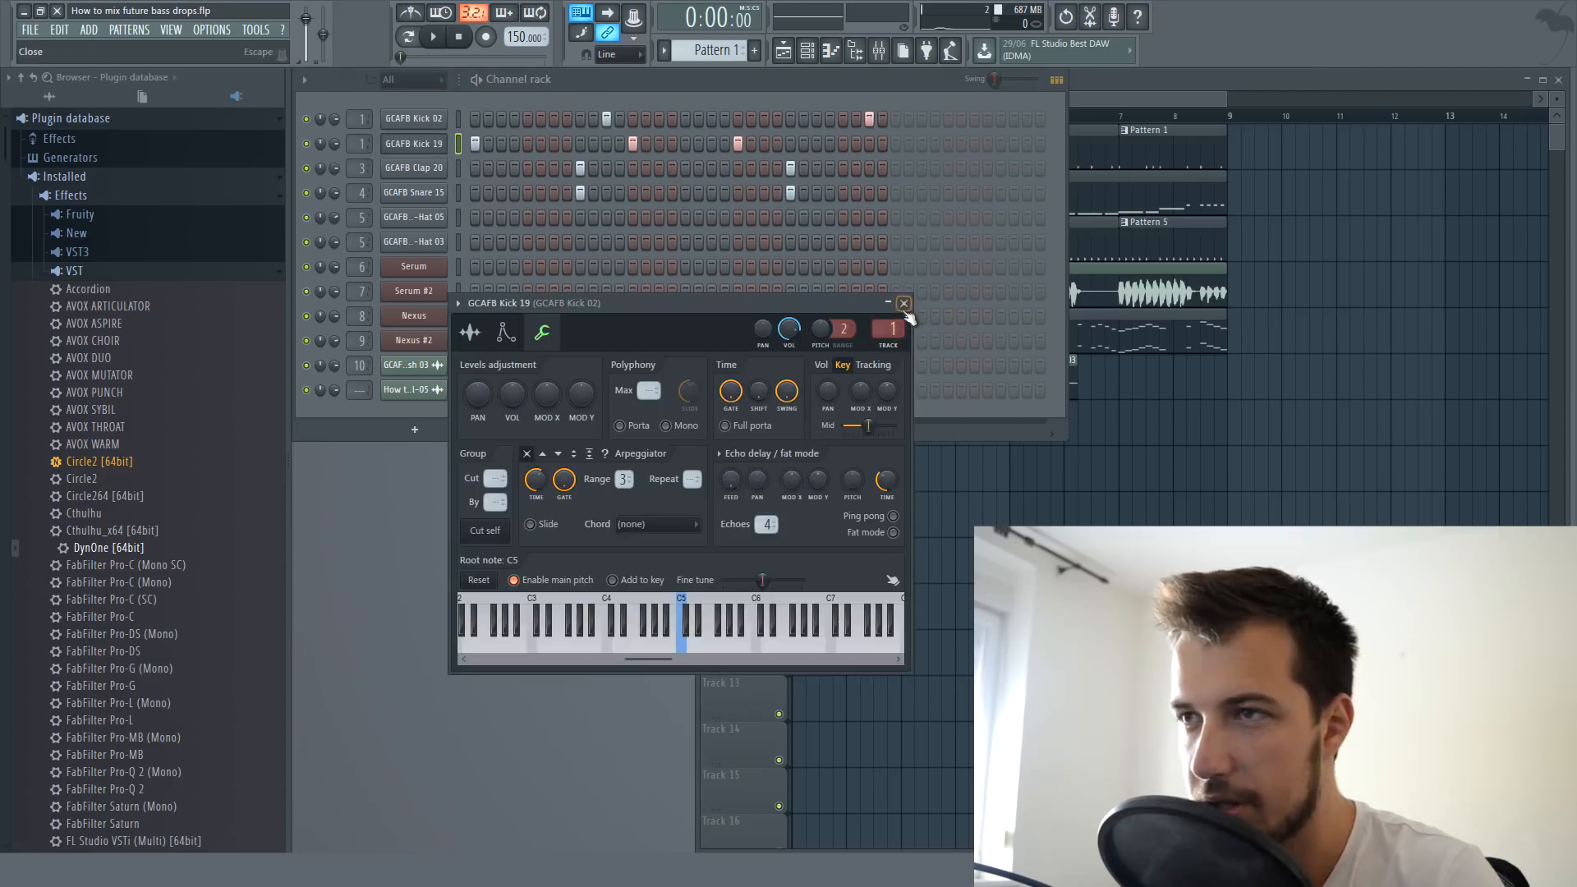
left_click(903, 303)
- Open the mixer and load the 64-bit DynOne plugin into the first effect slot of the GCAFB Kick 02 track
left_click(878, 51)
left_click_drag(108, 547, 1419, 276)
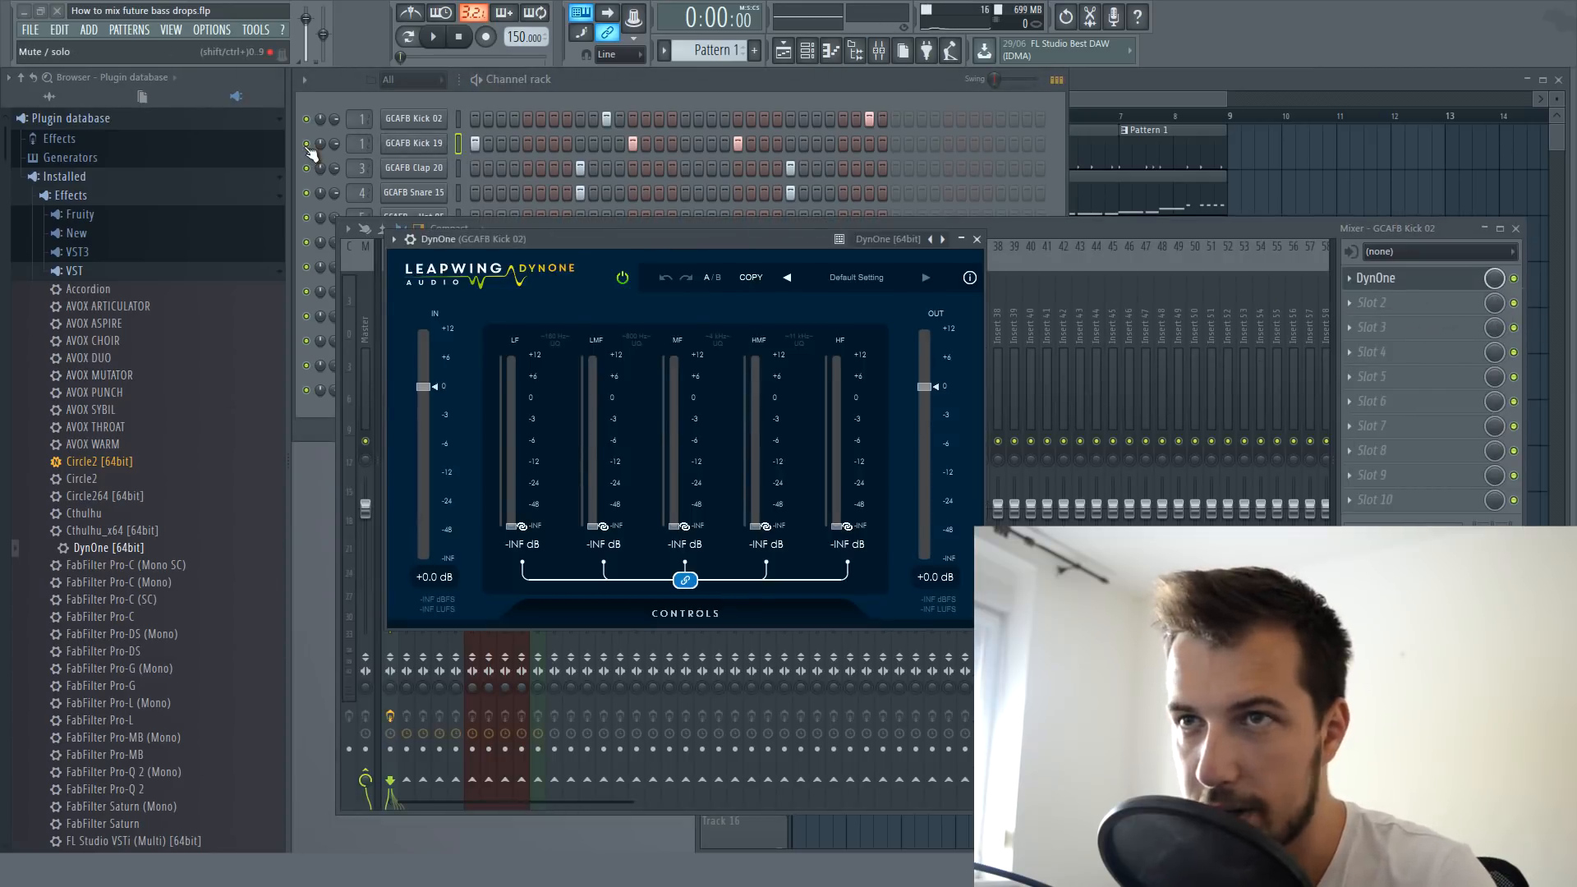
- Solo the two kick channels and loop Pattern 1 in pattern mode with DynOne in view
right_click(307, 145)
left_click(408, 38)
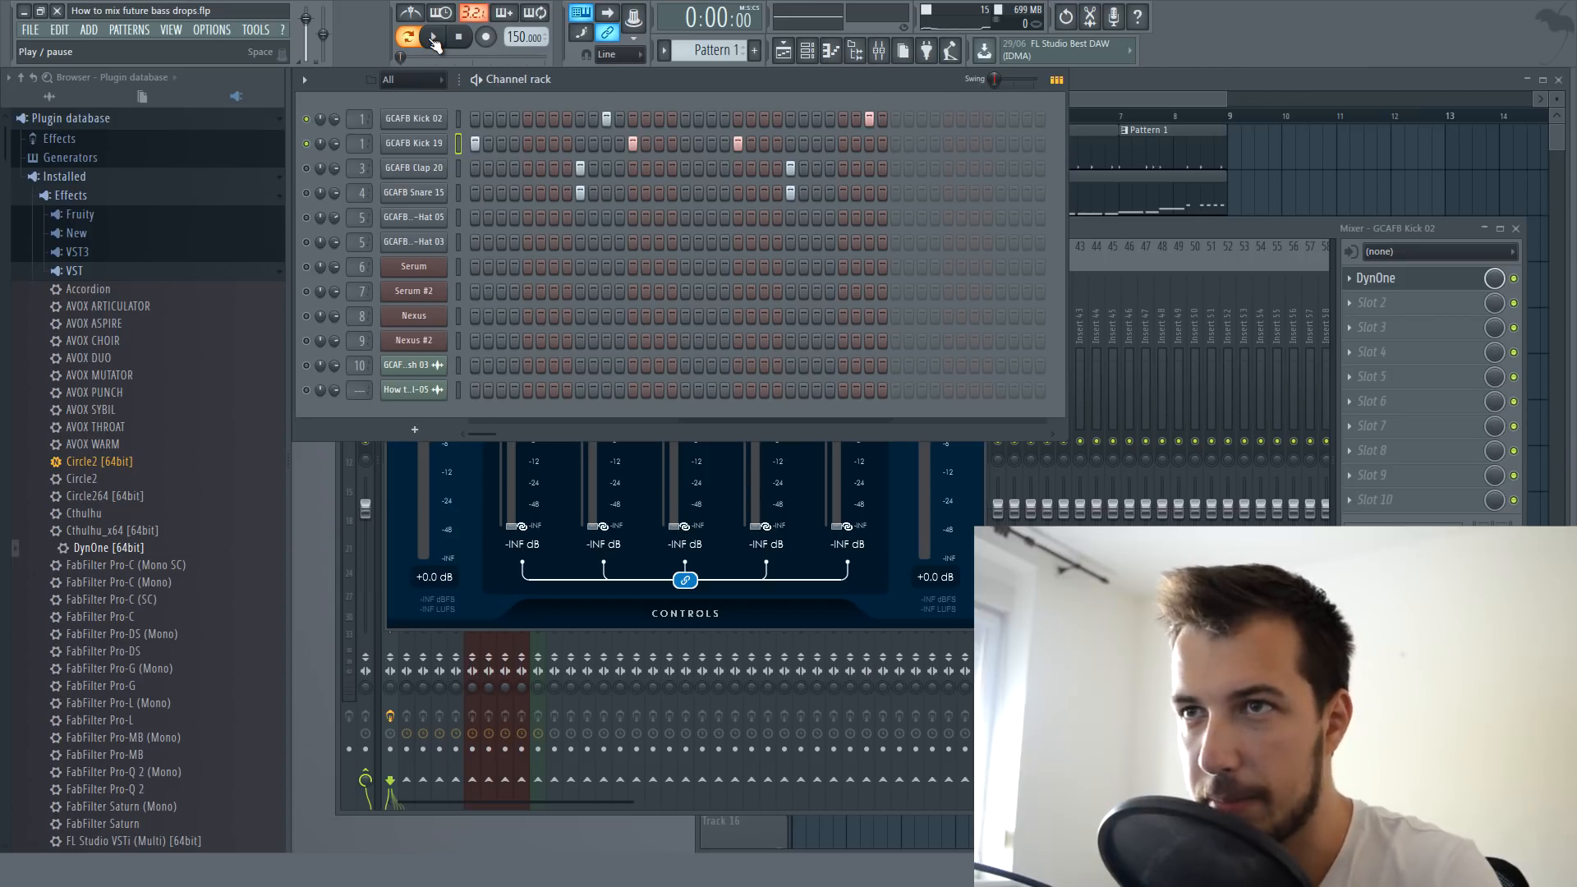
left_click(434, 37)
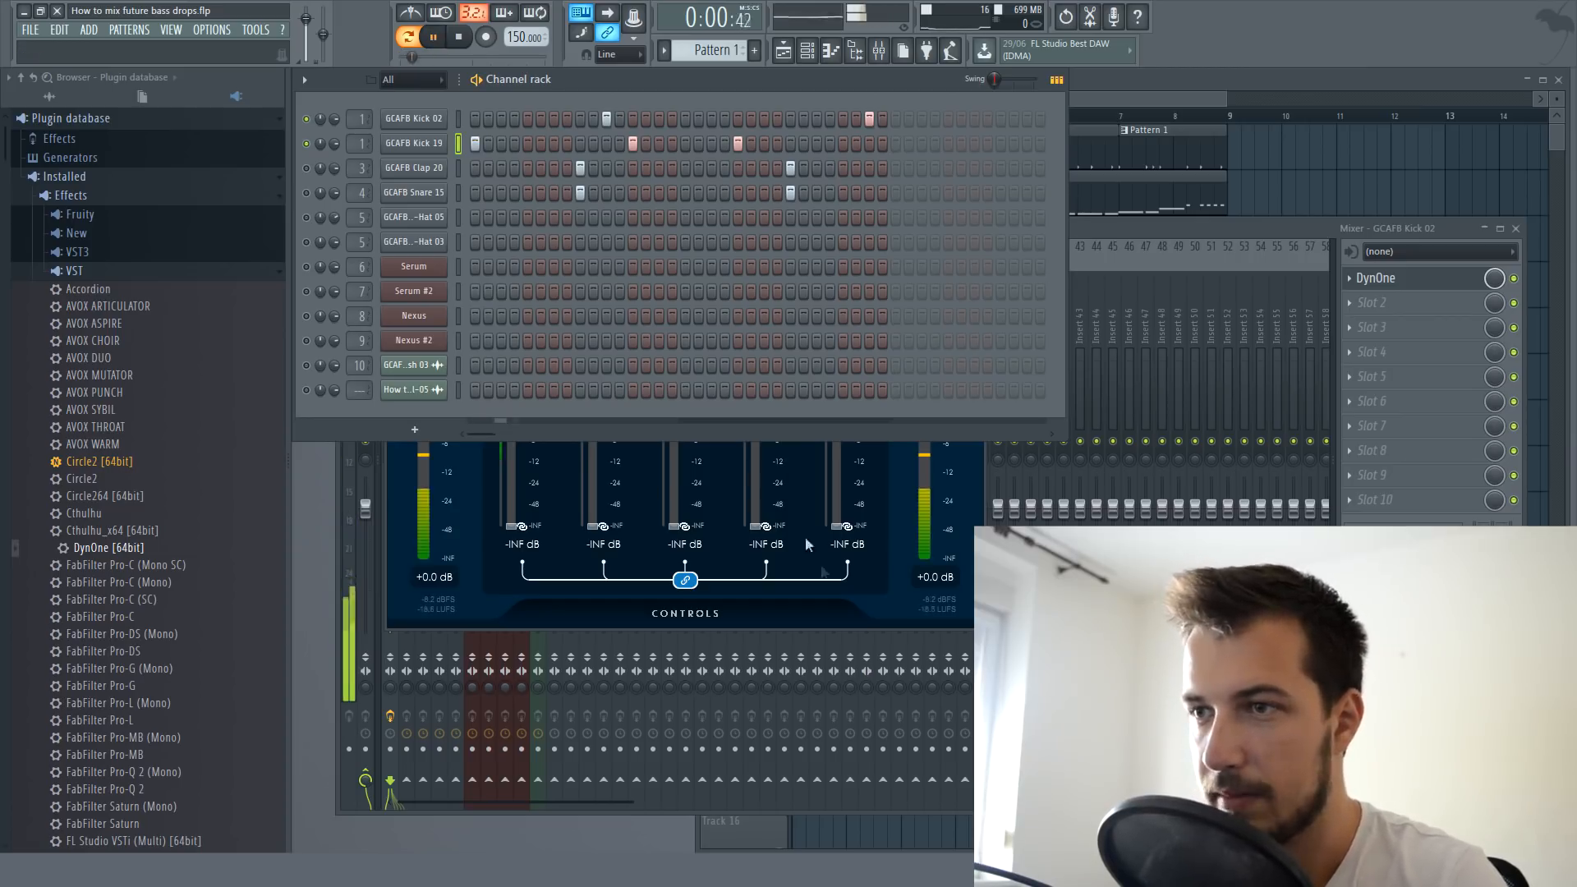
left_click(864, 614)
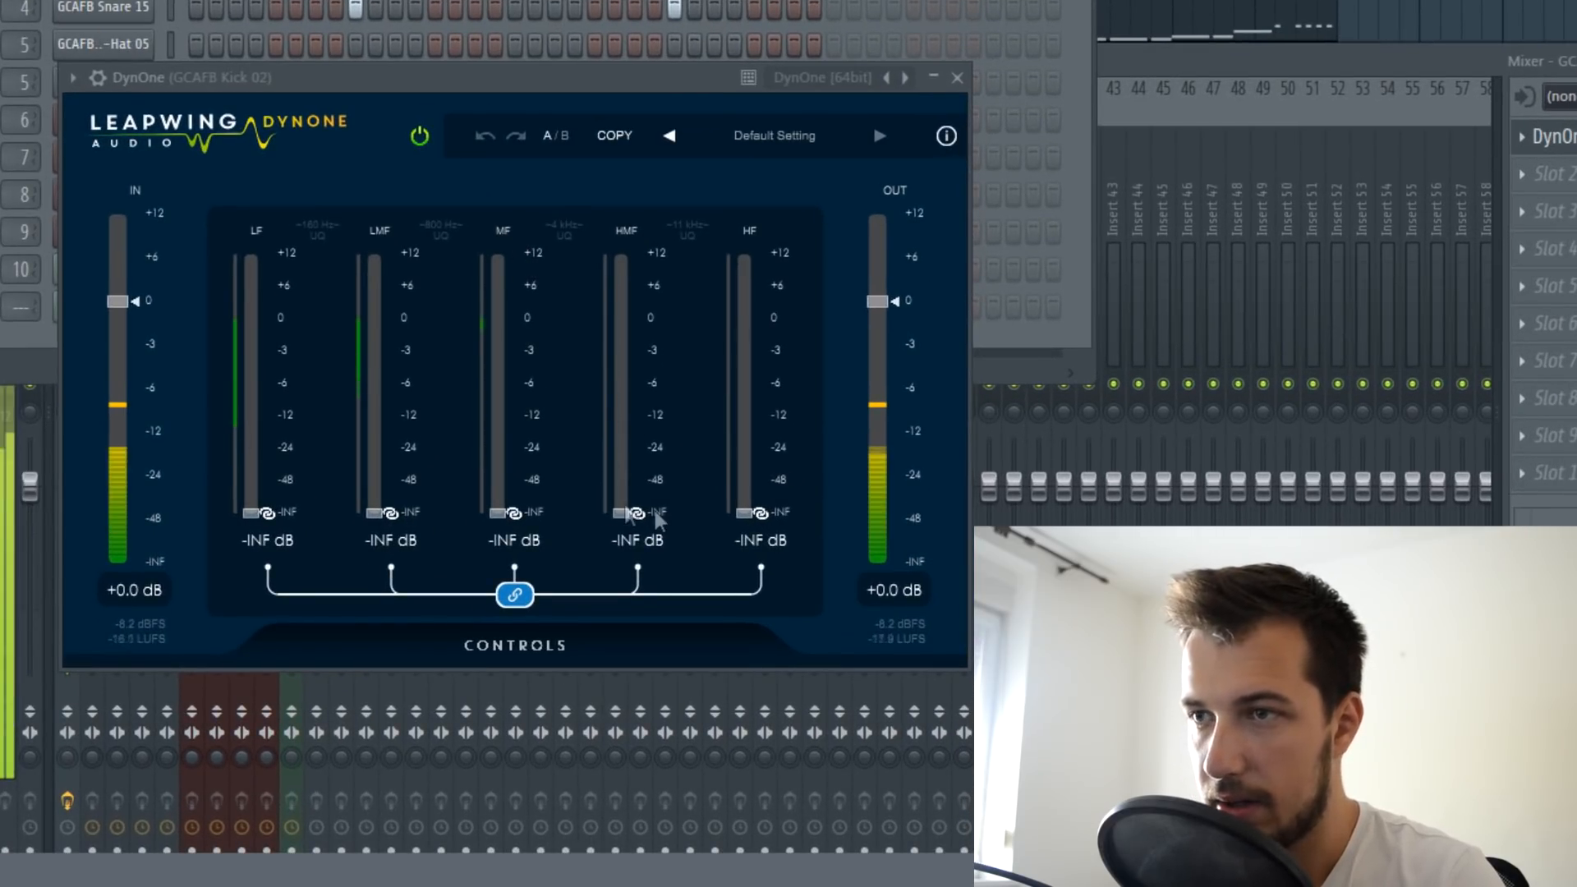
- Raise all five linked DynOne bands to +12.0 dB
left_click_drag(627, 516, 624, 236)
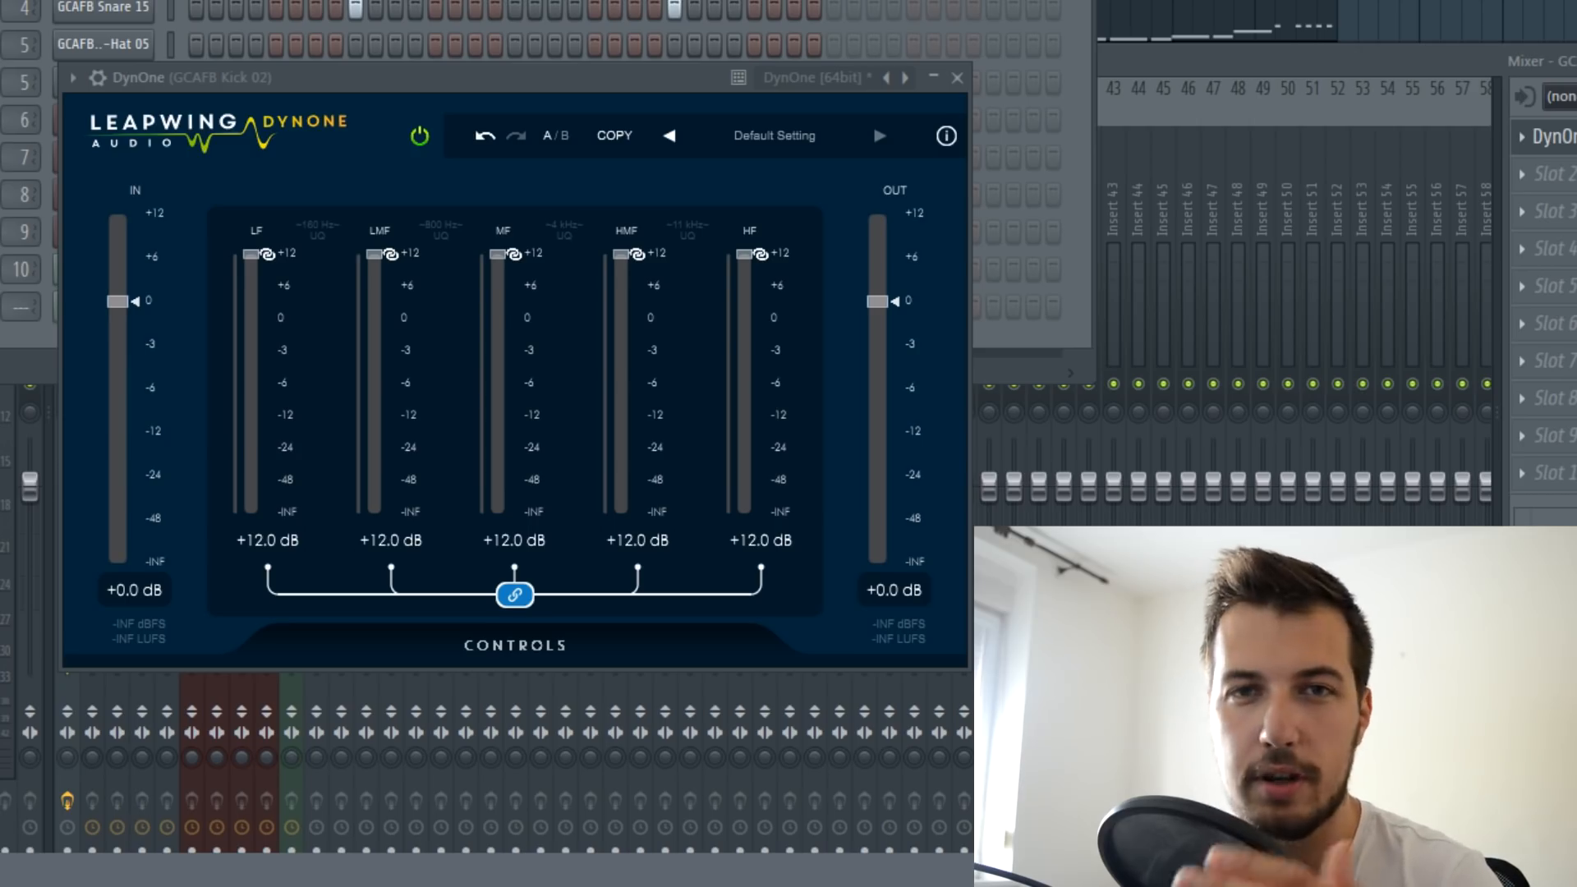
left_click_drag(379, 271, 372, 239)
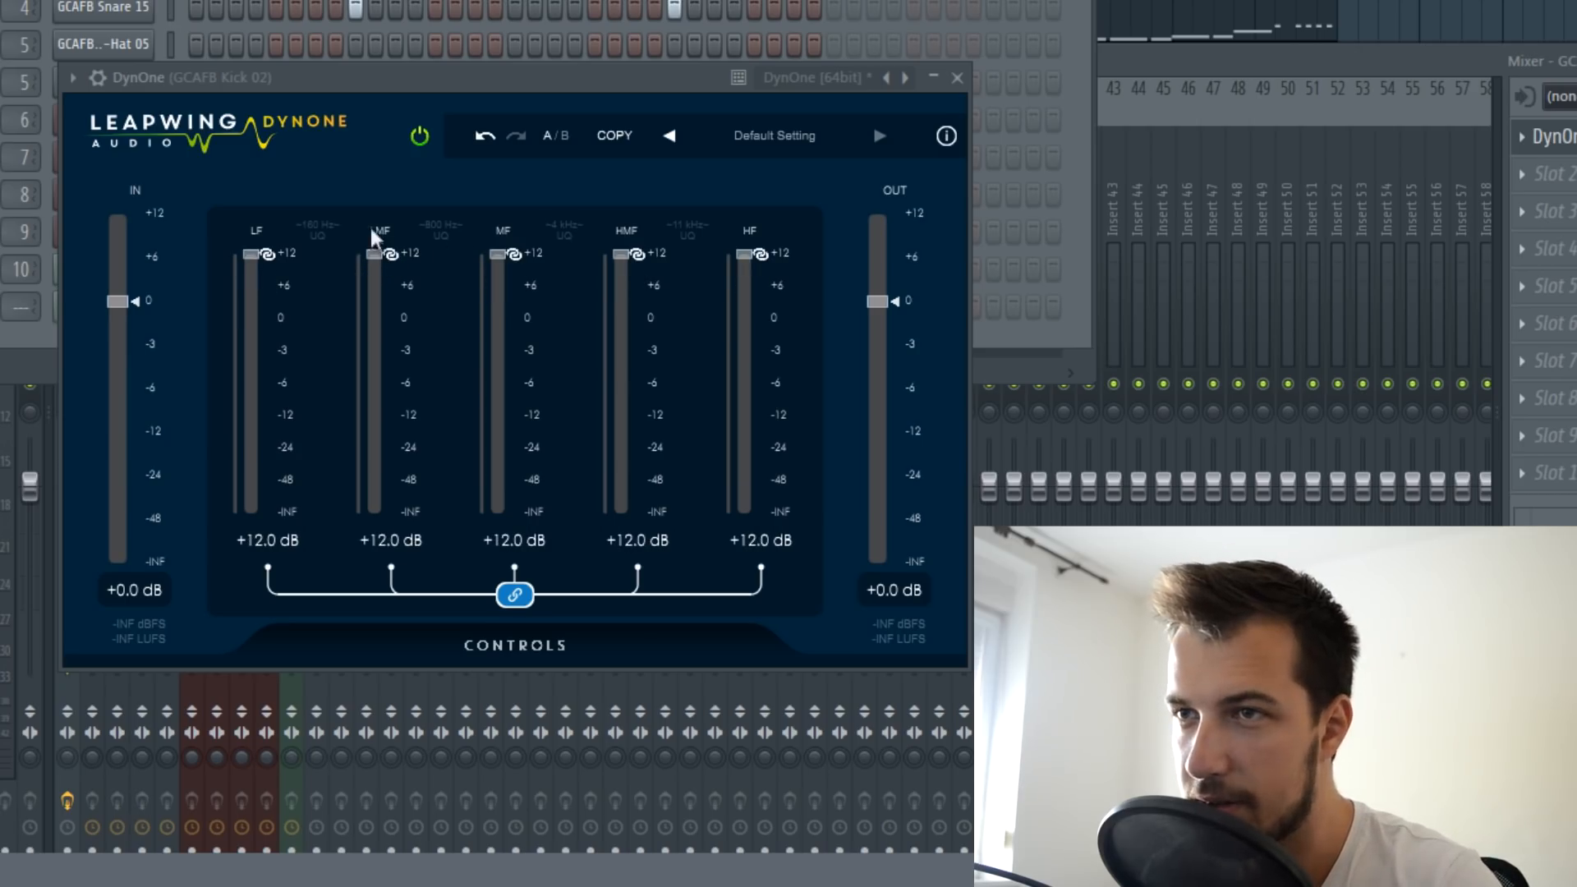
key("space")
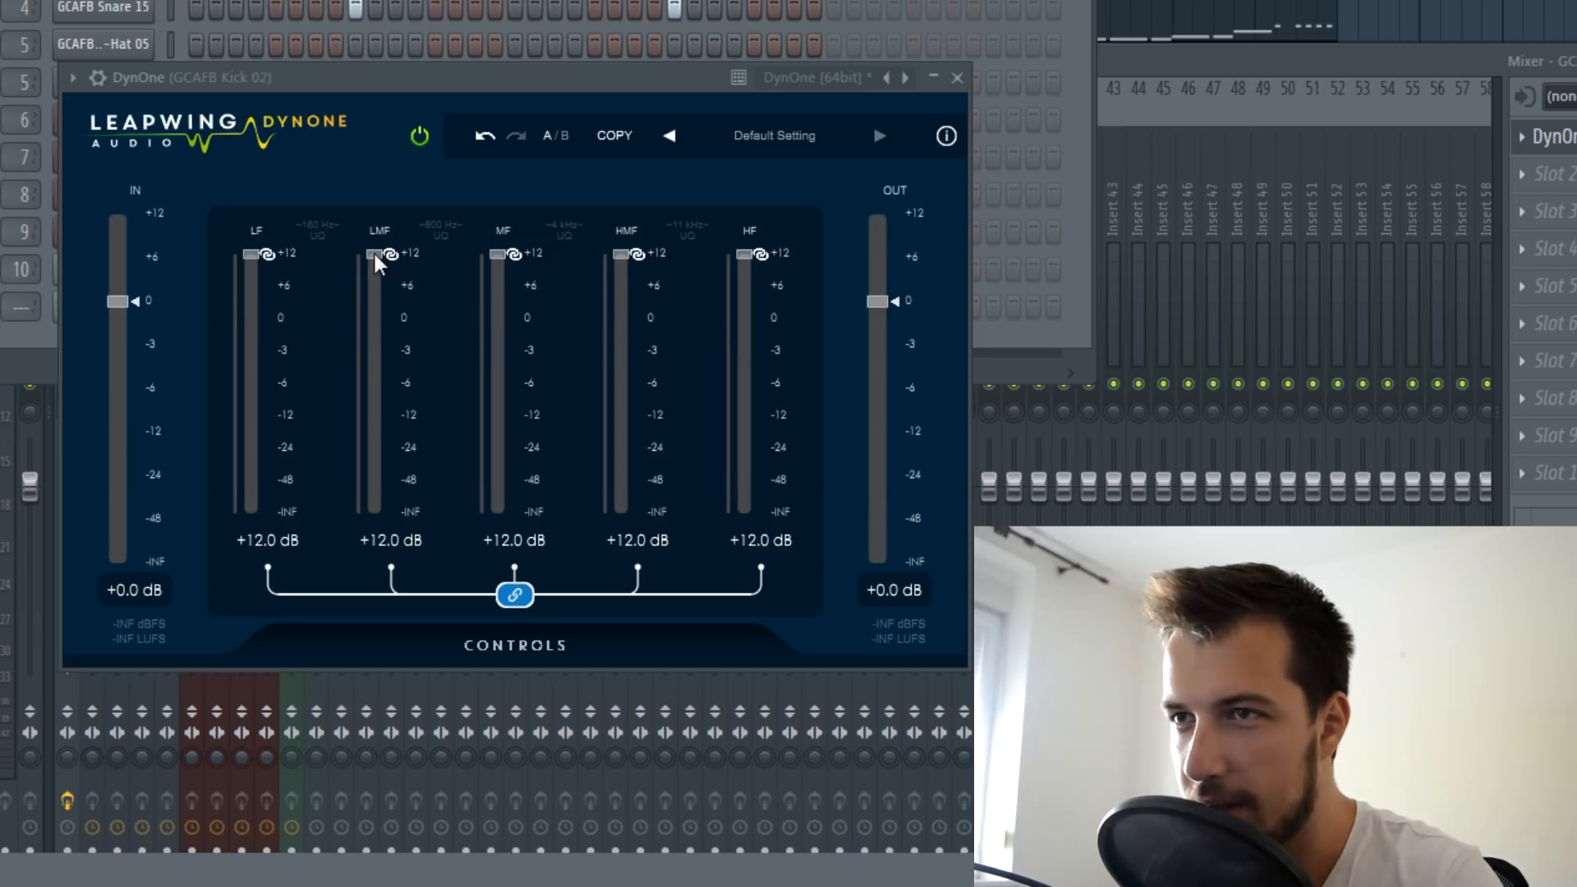
- Set all five linked DynOne bands to -0.5 dB and unlink the band faders
left_click_drag(377, 261, 378, 336)
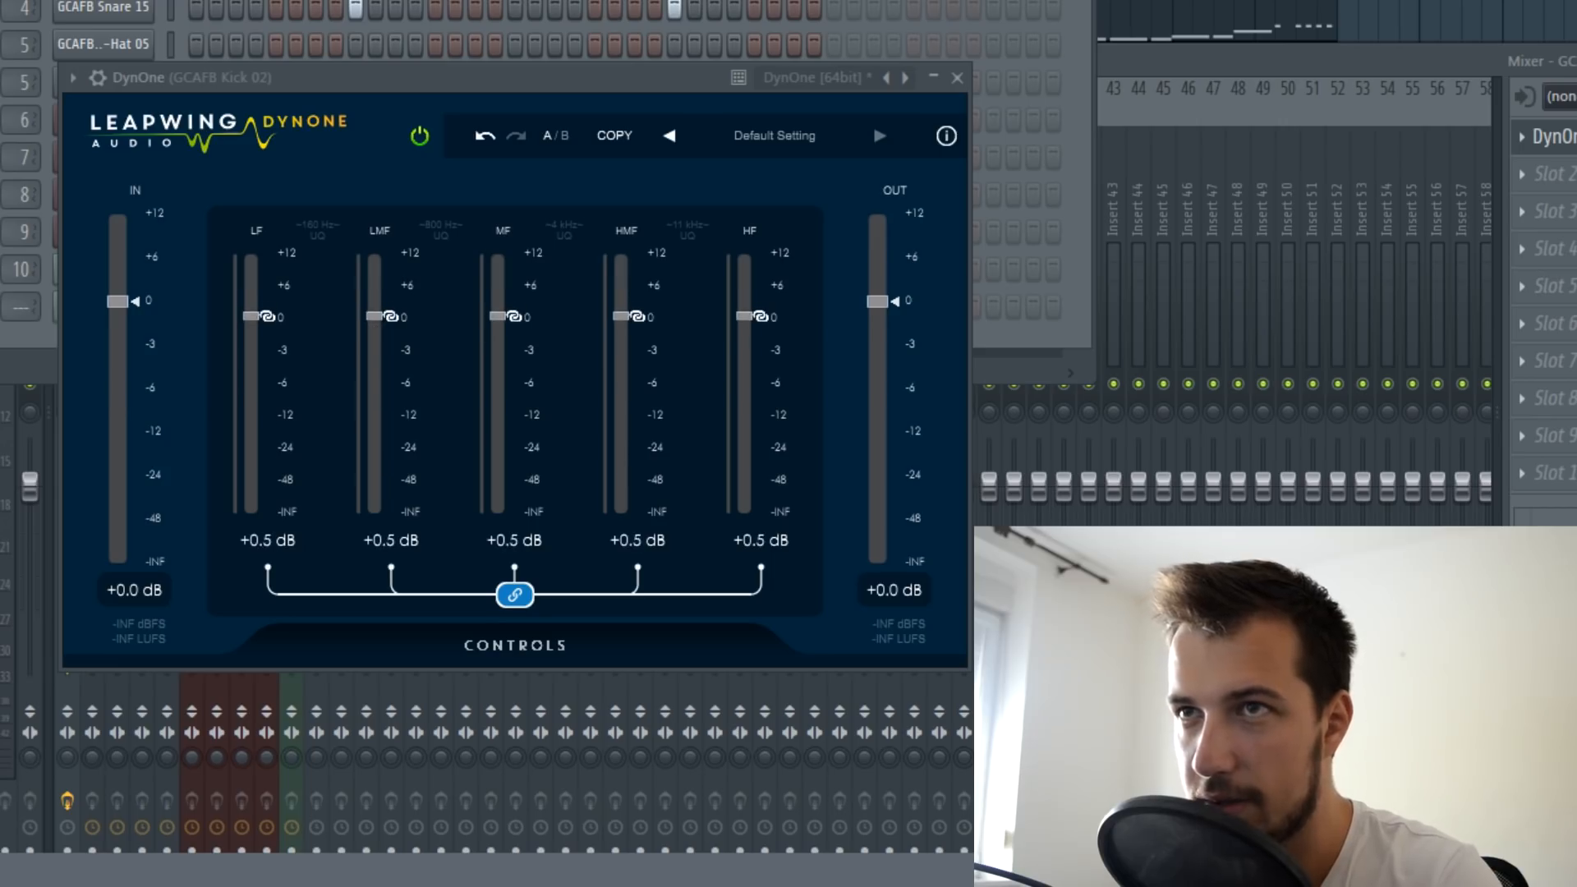
left_click_drag(378, 319, 376, 324)
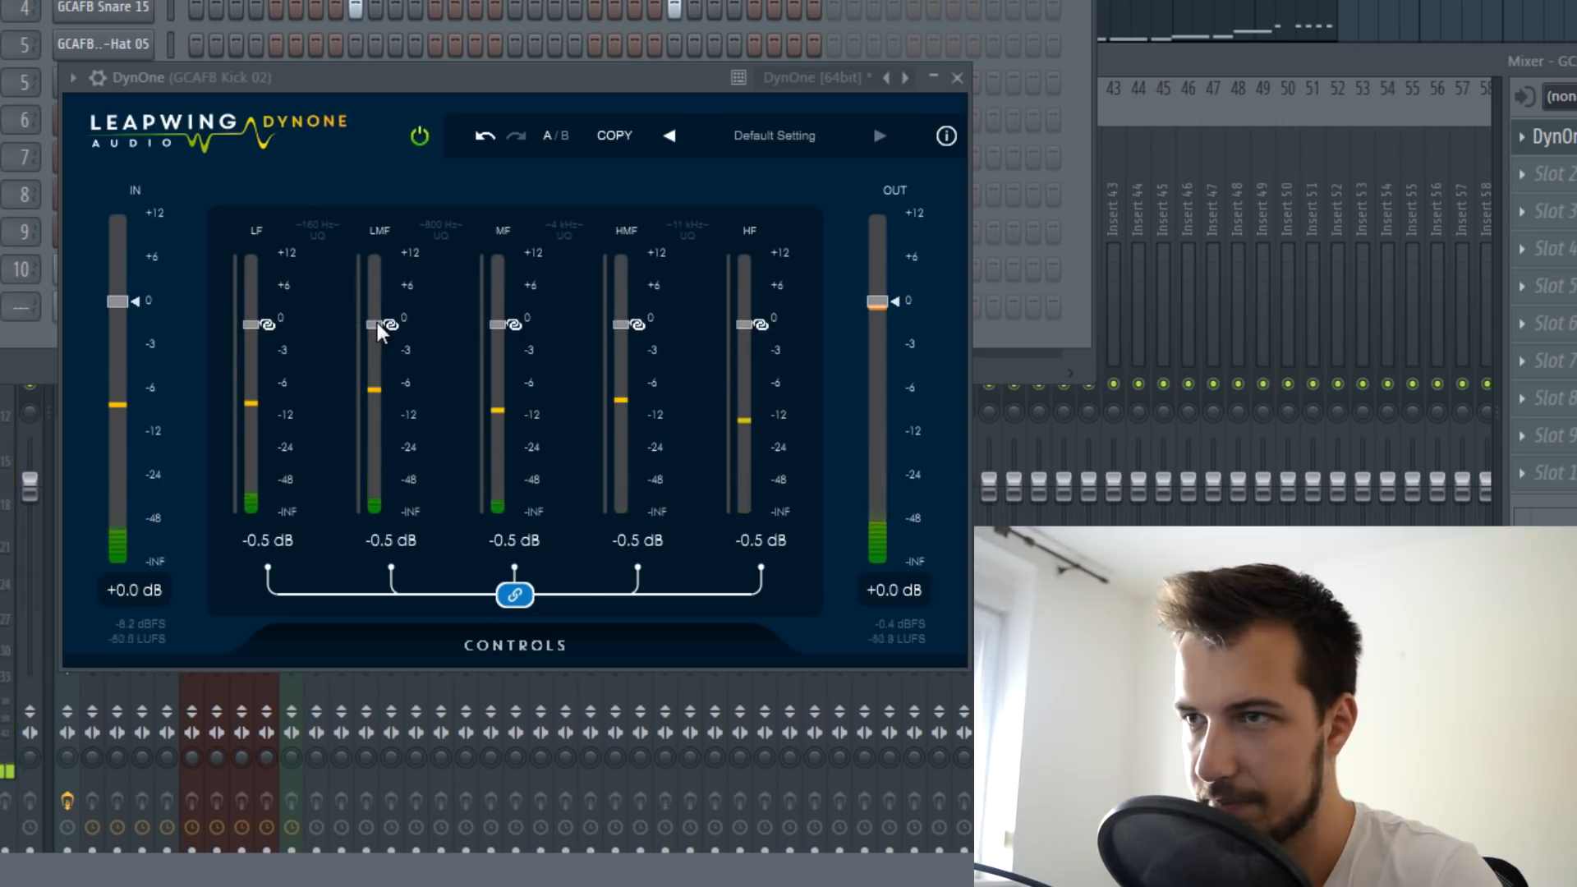
left_click(520, 606)
- Set DynOne's HF band to +1.1 dB and its HMF band to -0.2 dB
left_click_drag(746, 324, 749, 301)
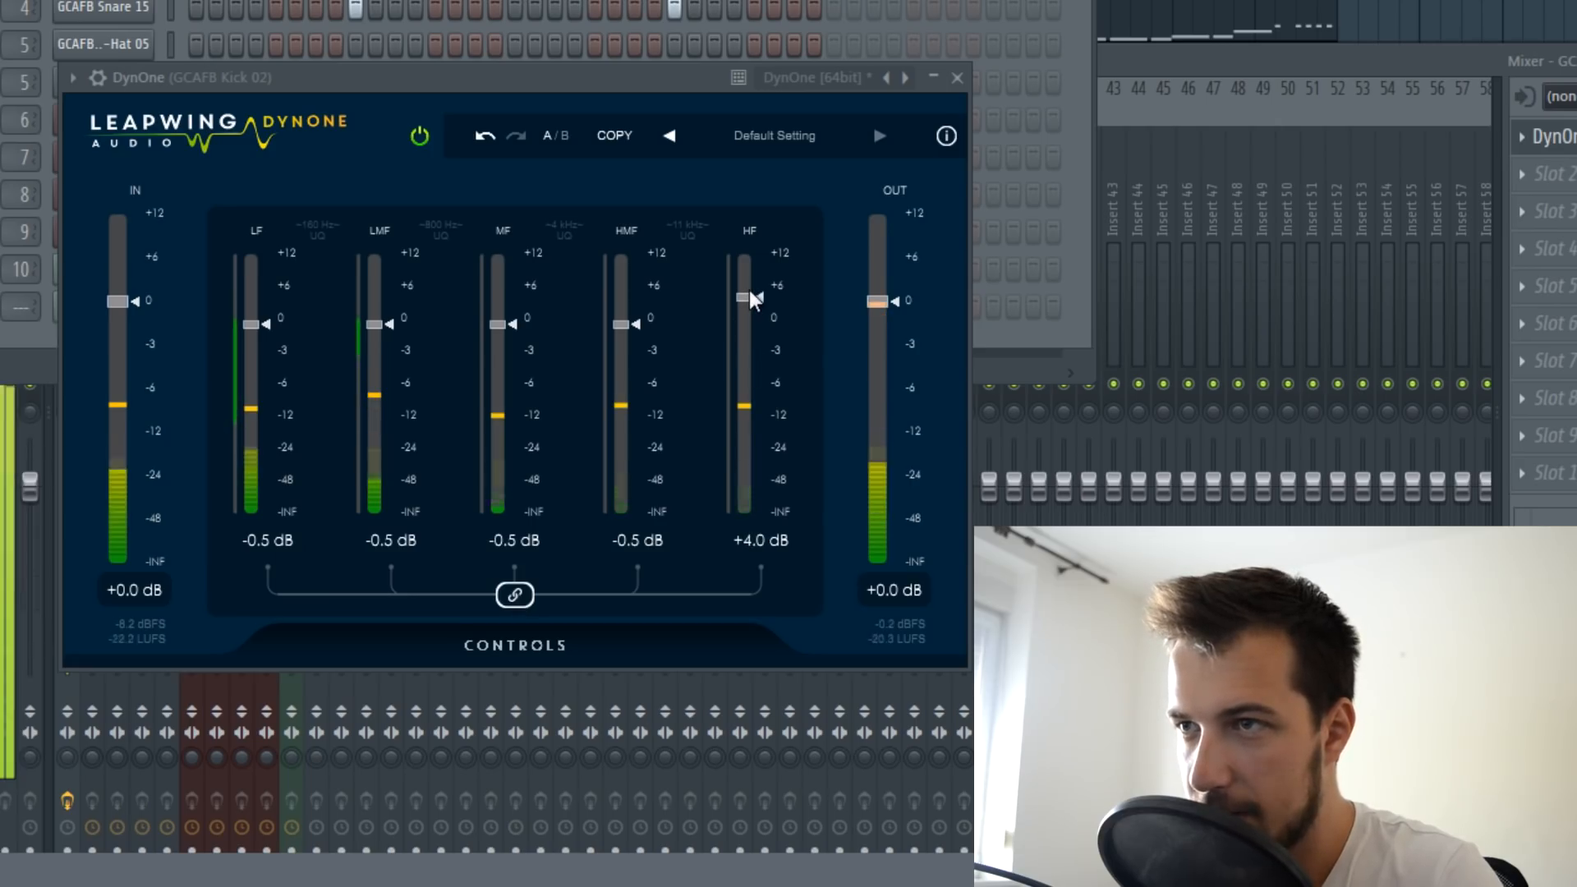
left_click_drag(750, 296, 752, 313)
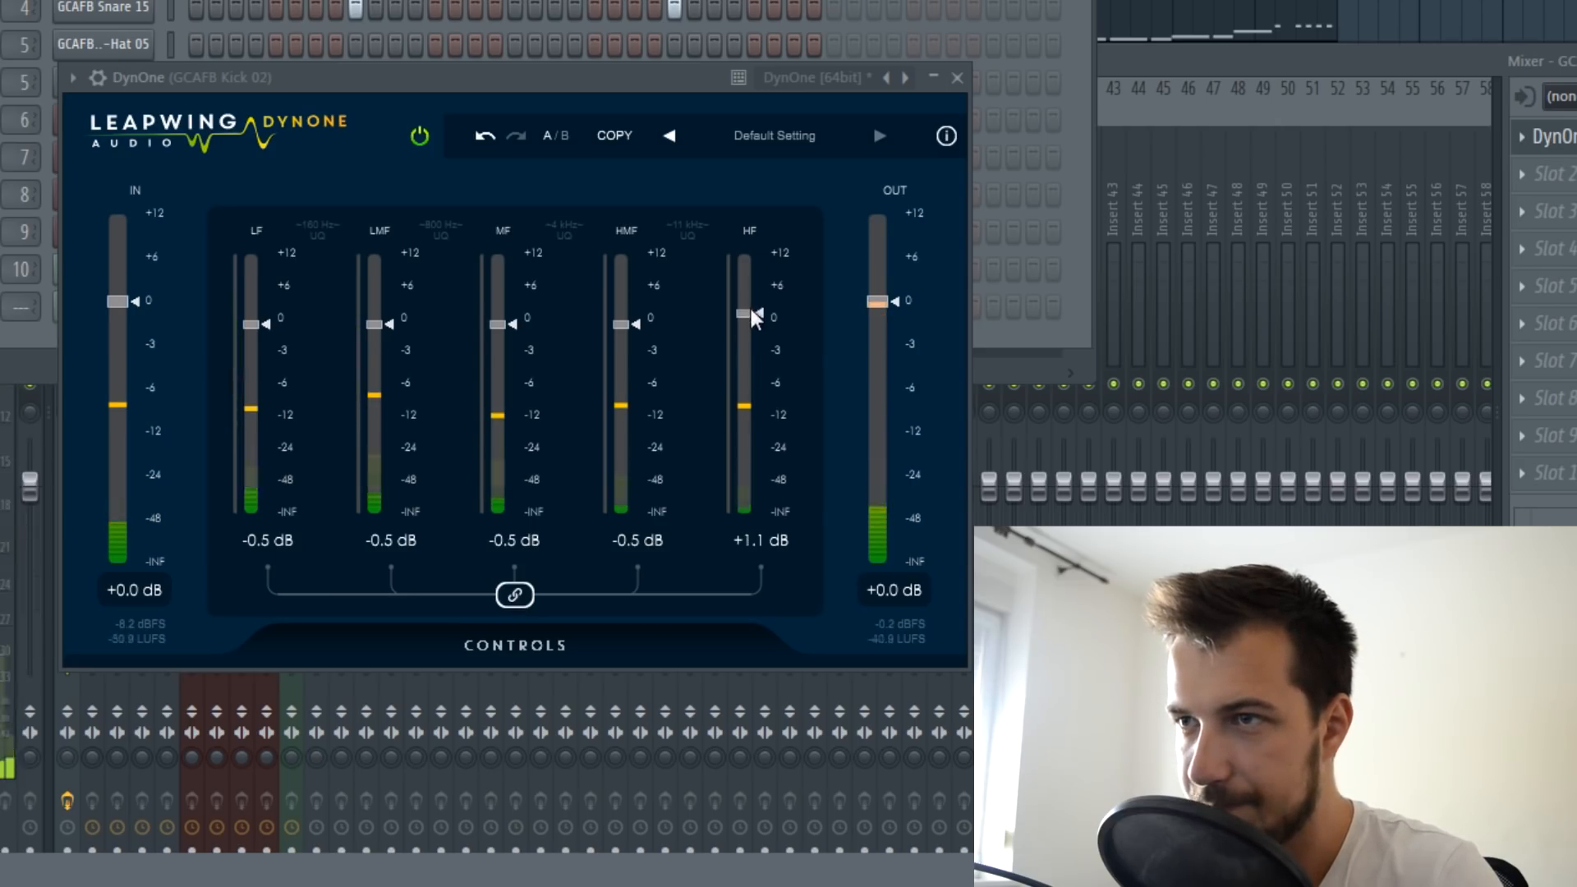
mouse_move(621, 325)
left_mouse_down()
mouse_move(626, 279)
mouse_move(631, 321)
left_mouse_up()
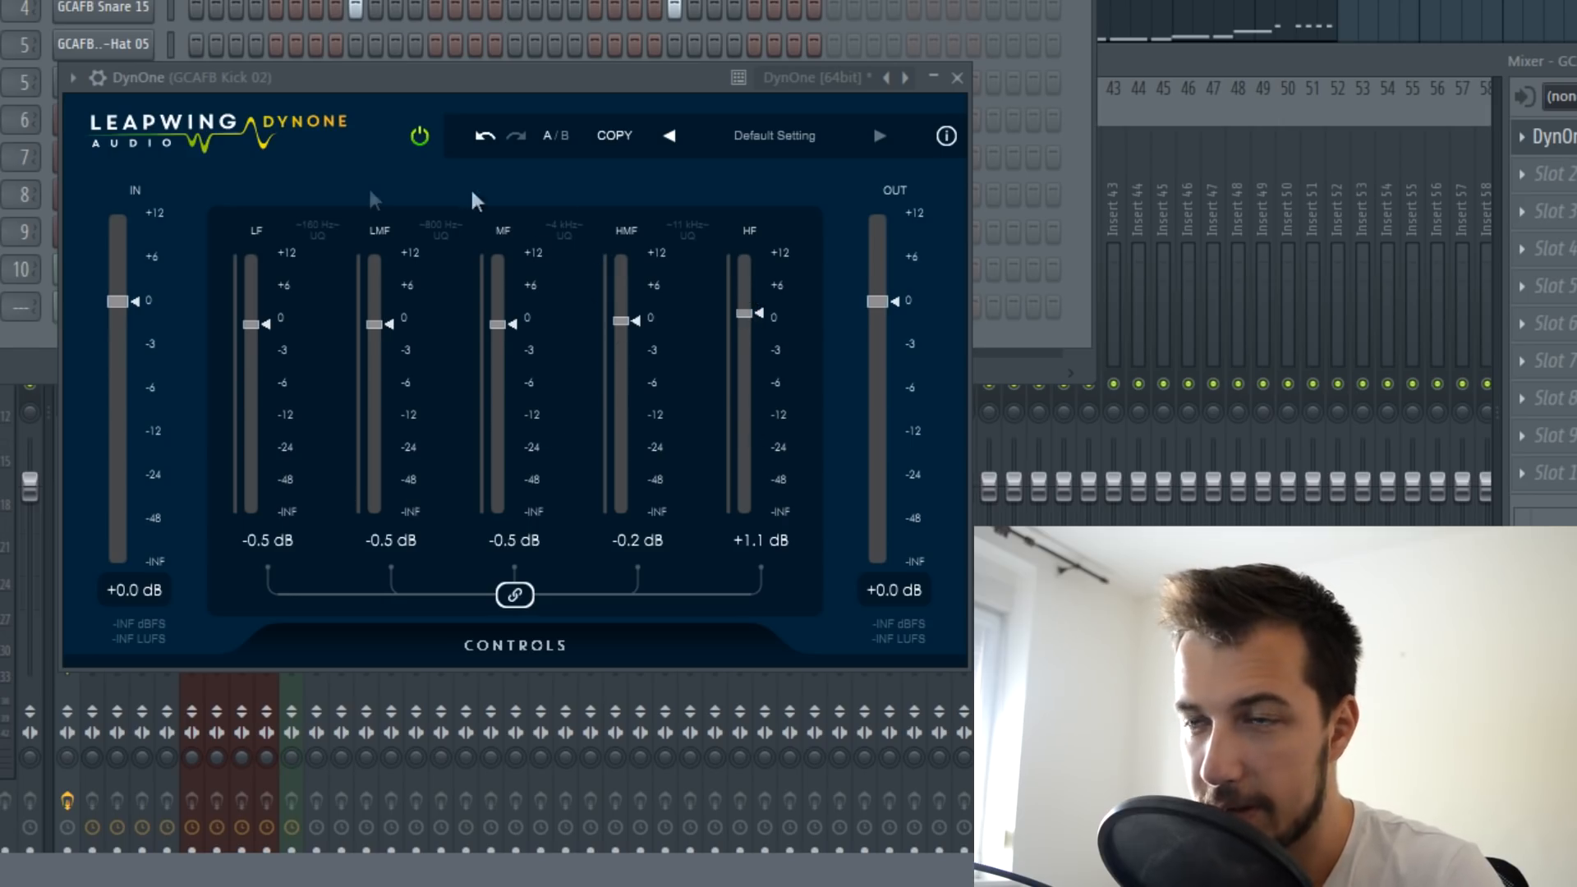
- Set DynOne's LMF band to +1.5 dB while the kicks play
key("space")
left_click_drag(374, 325, 375, 307)
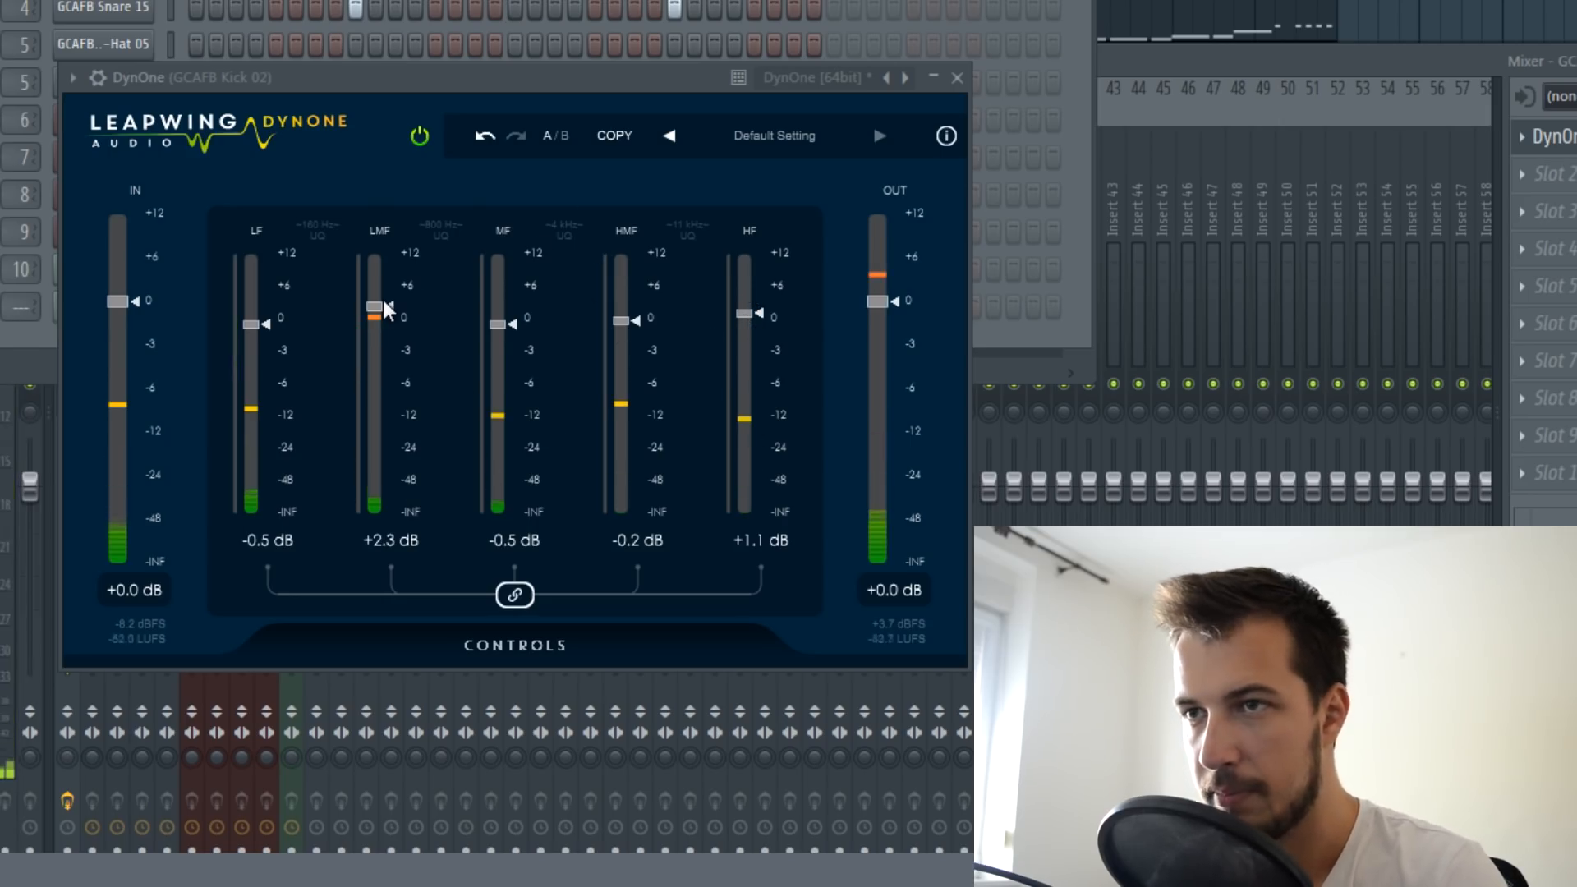
left_click_drag(374, 306, 374, 310)
- Re-enable all muted channels and play the whole arrangement in song mode
left_click(113, 29)
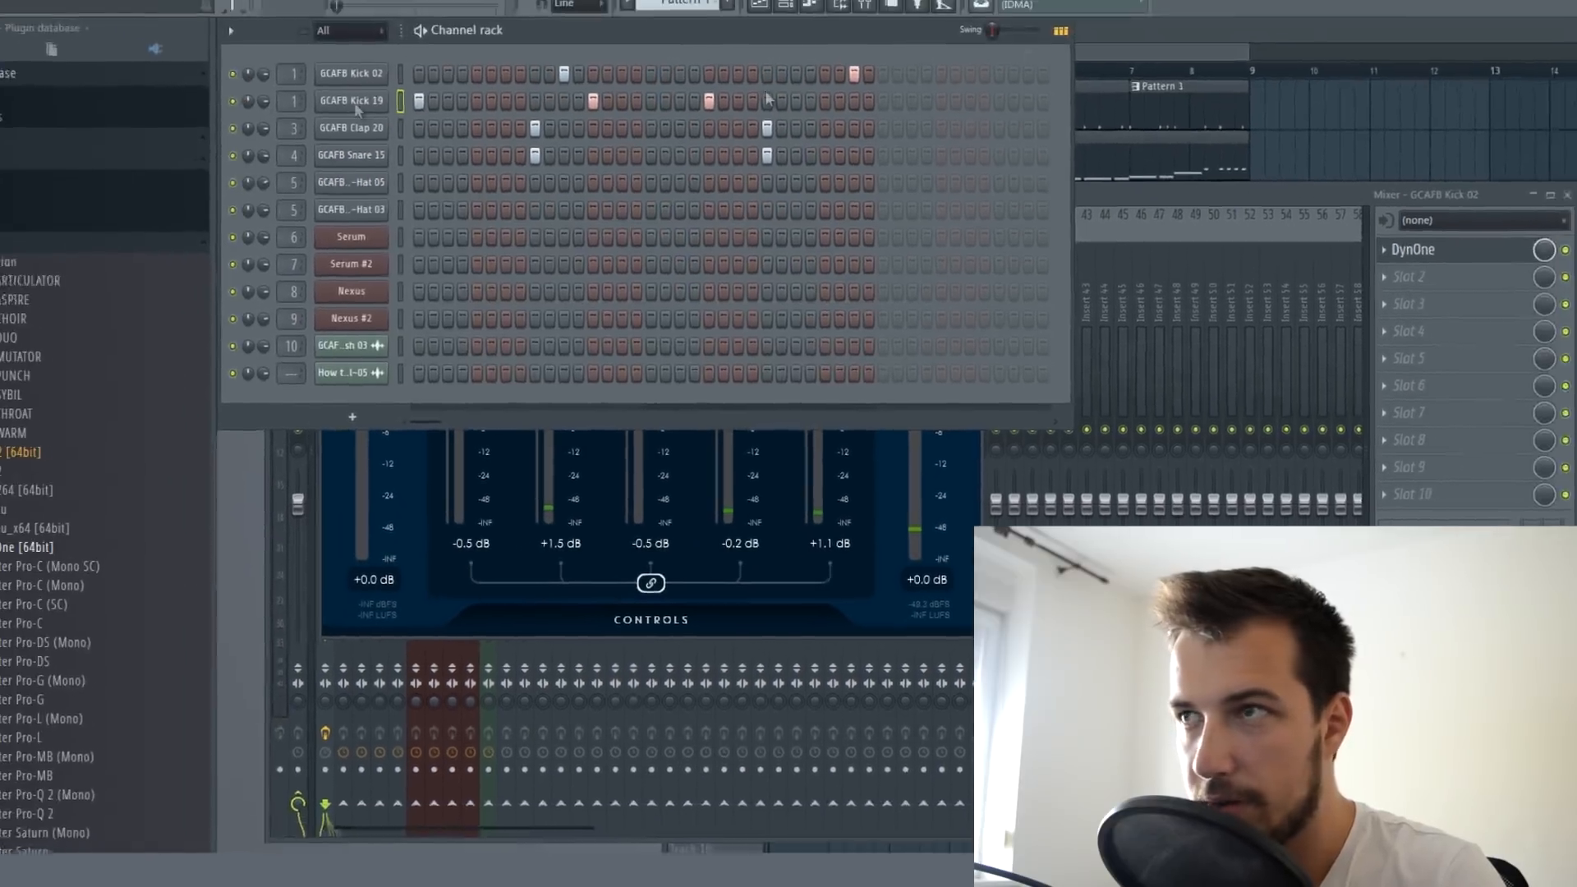
left_click(1087, 89)
left_click(408, 37)
key("space")
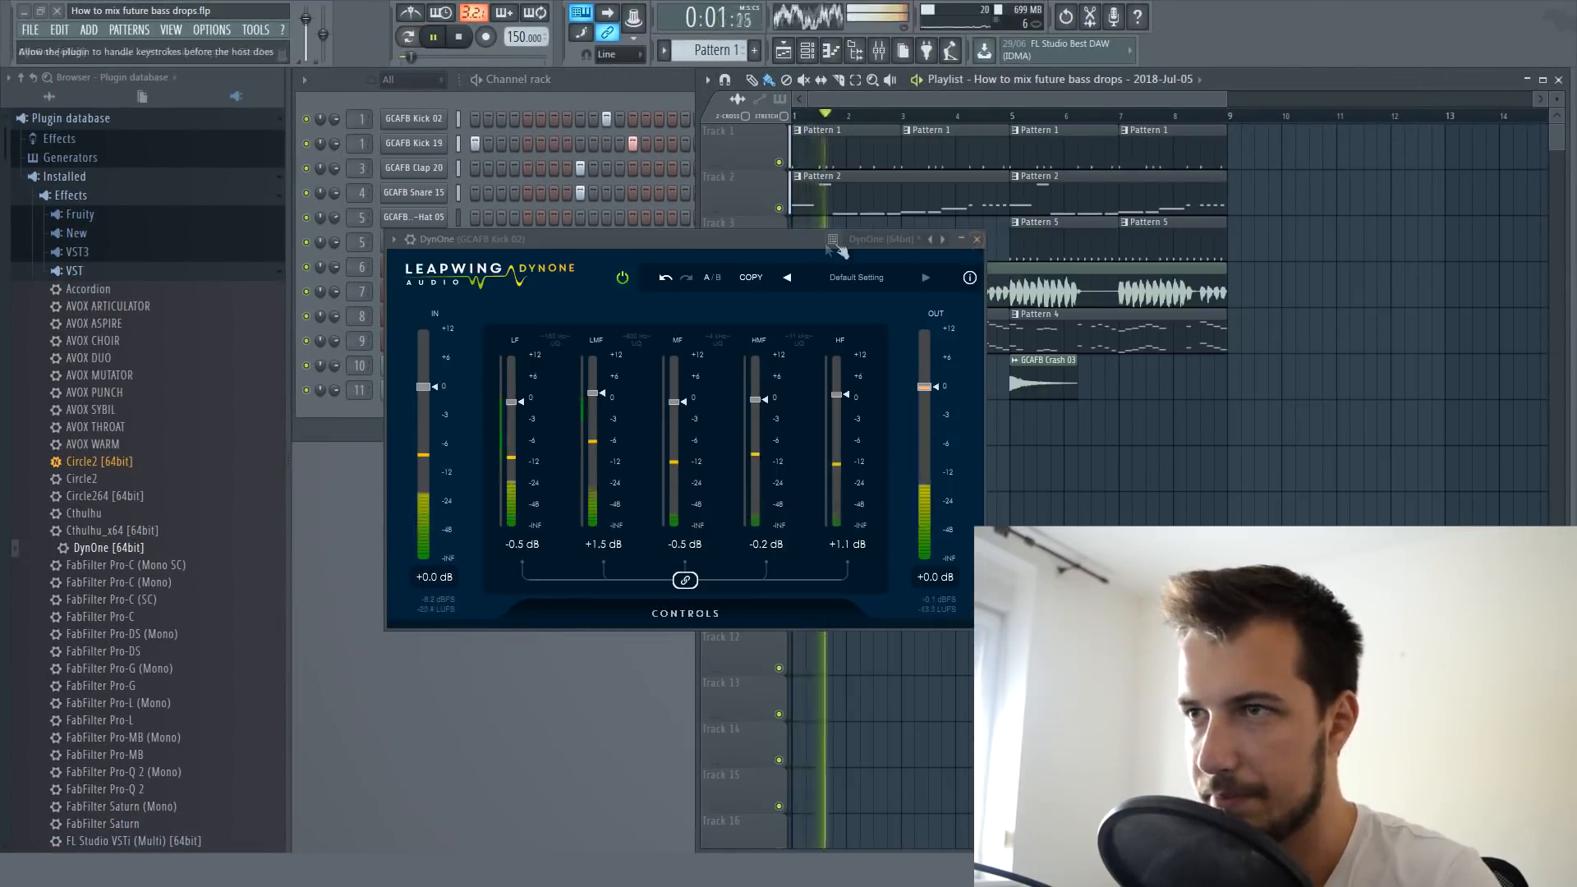
- Set DynOne's HMF band to +1.5 dB and MF band to -0.1 dB during playback, and close the plugin
left_click_drag(839, 248, 838, 289)
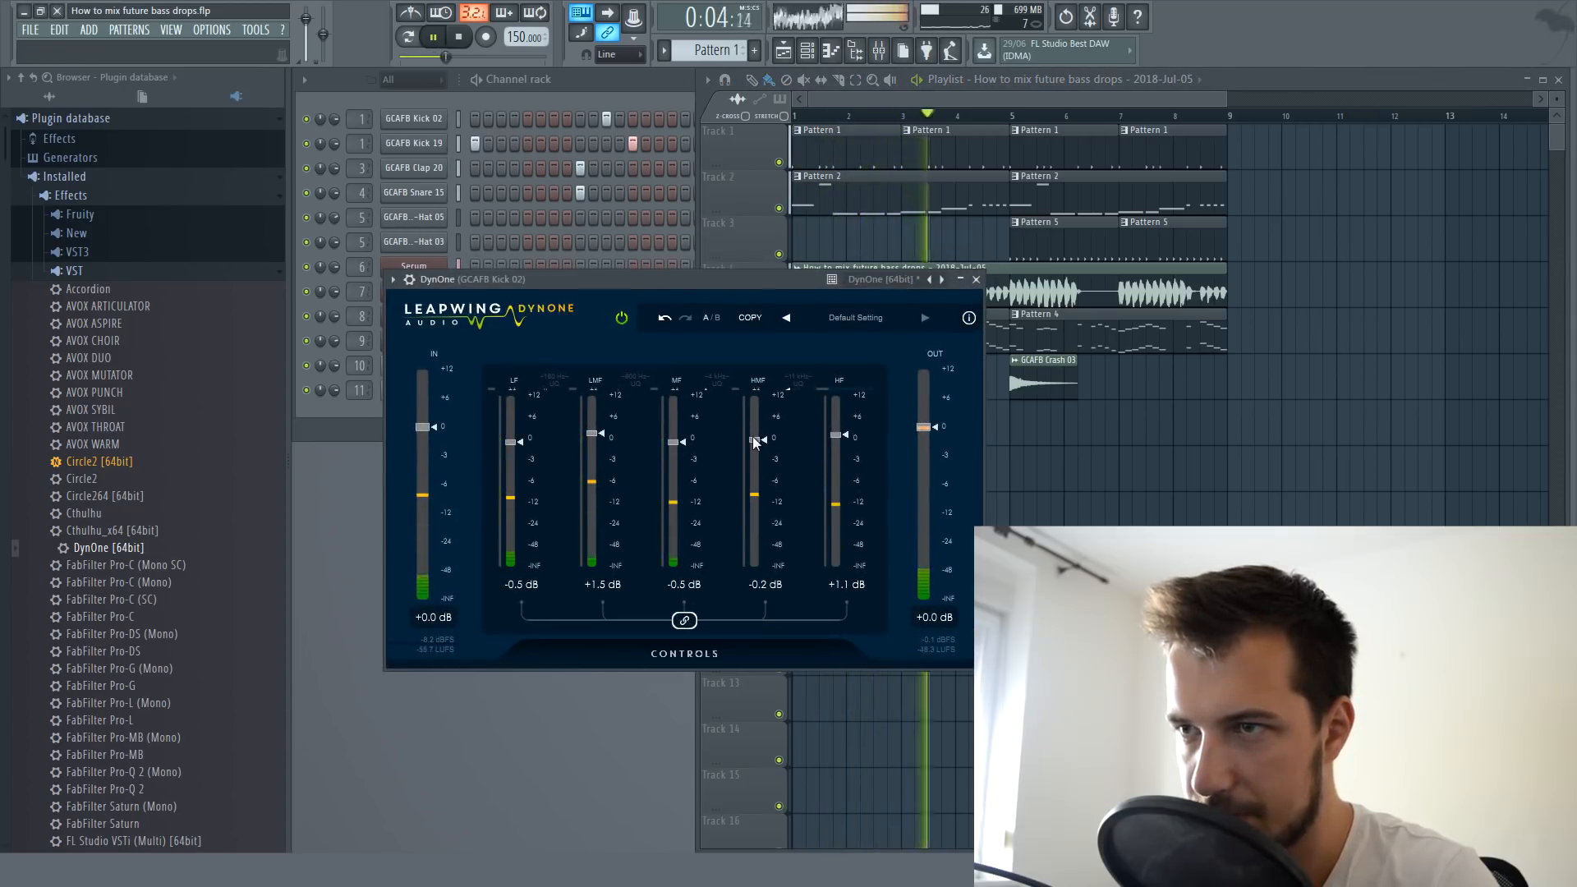
left_click_drag(756, 437, 675, 437)
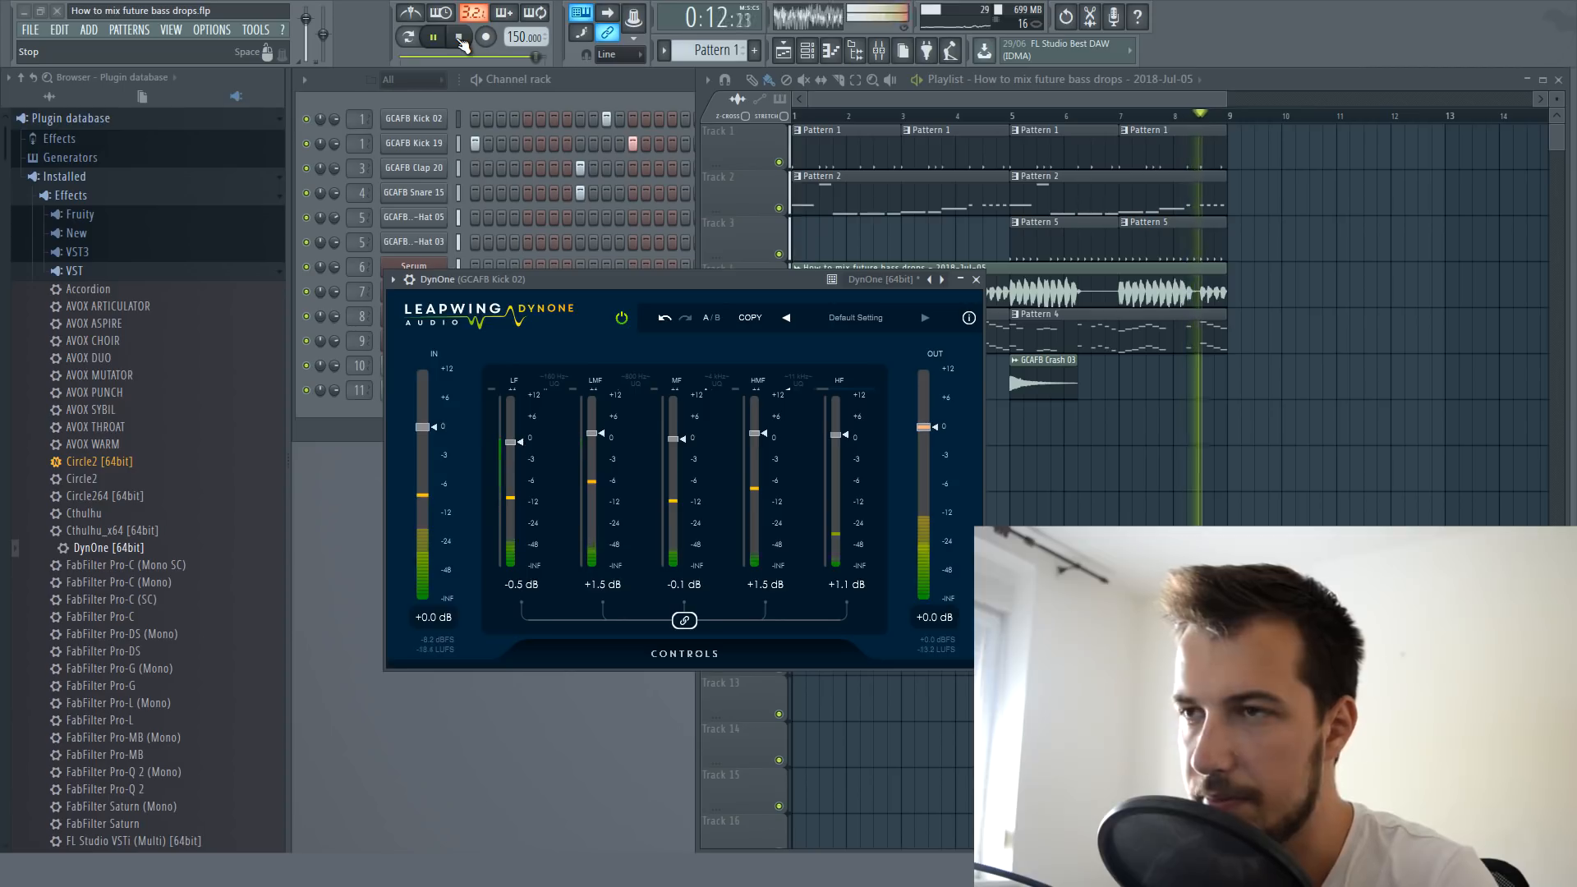
key("space")
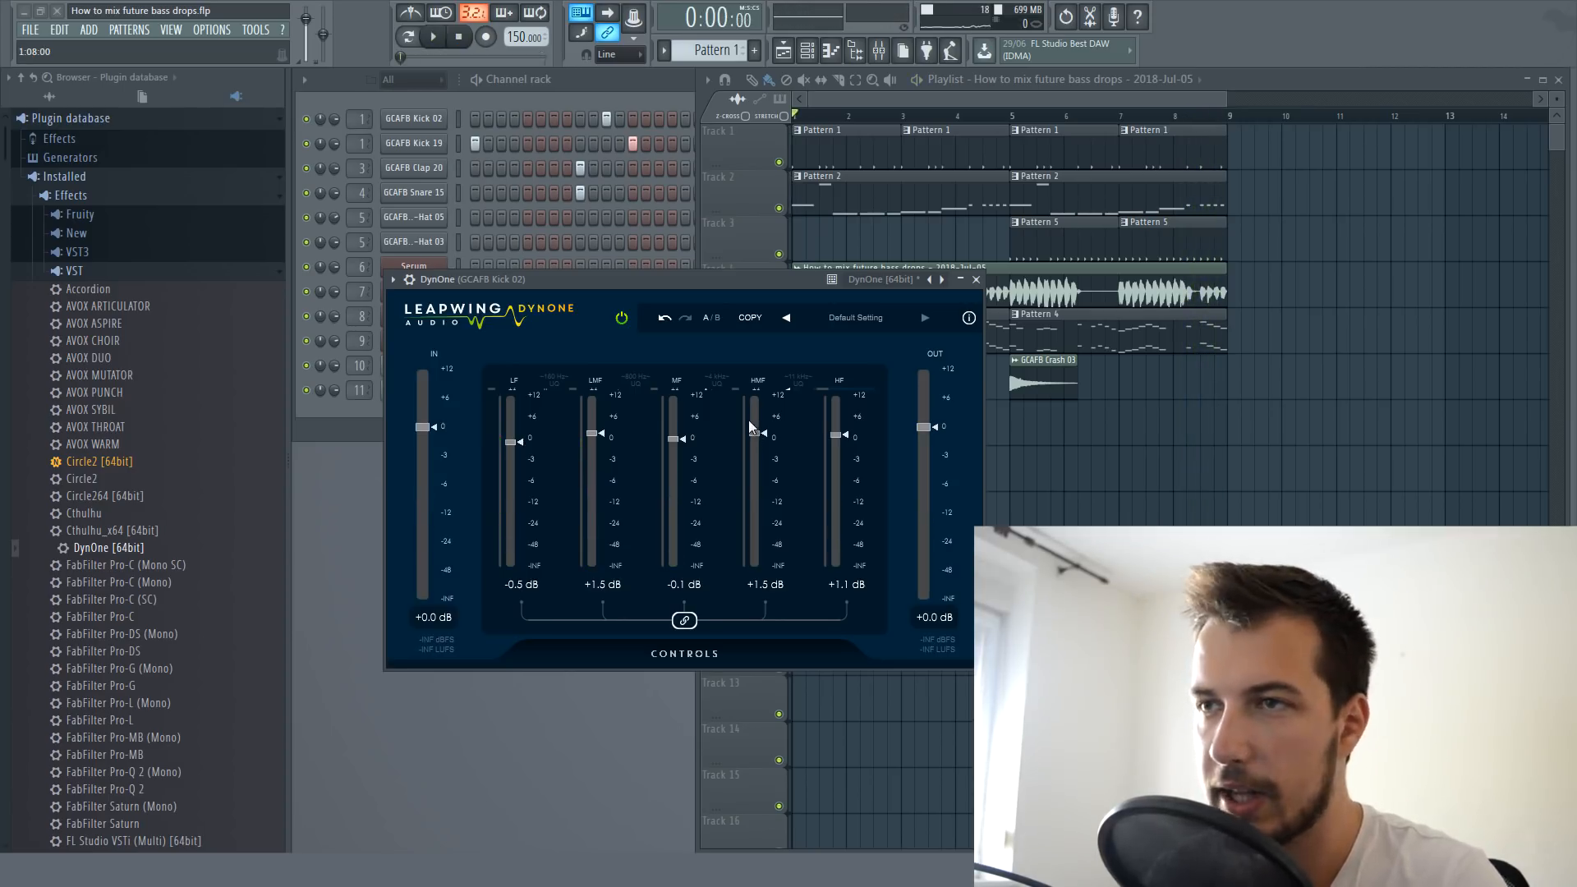
left_click(976, 279)
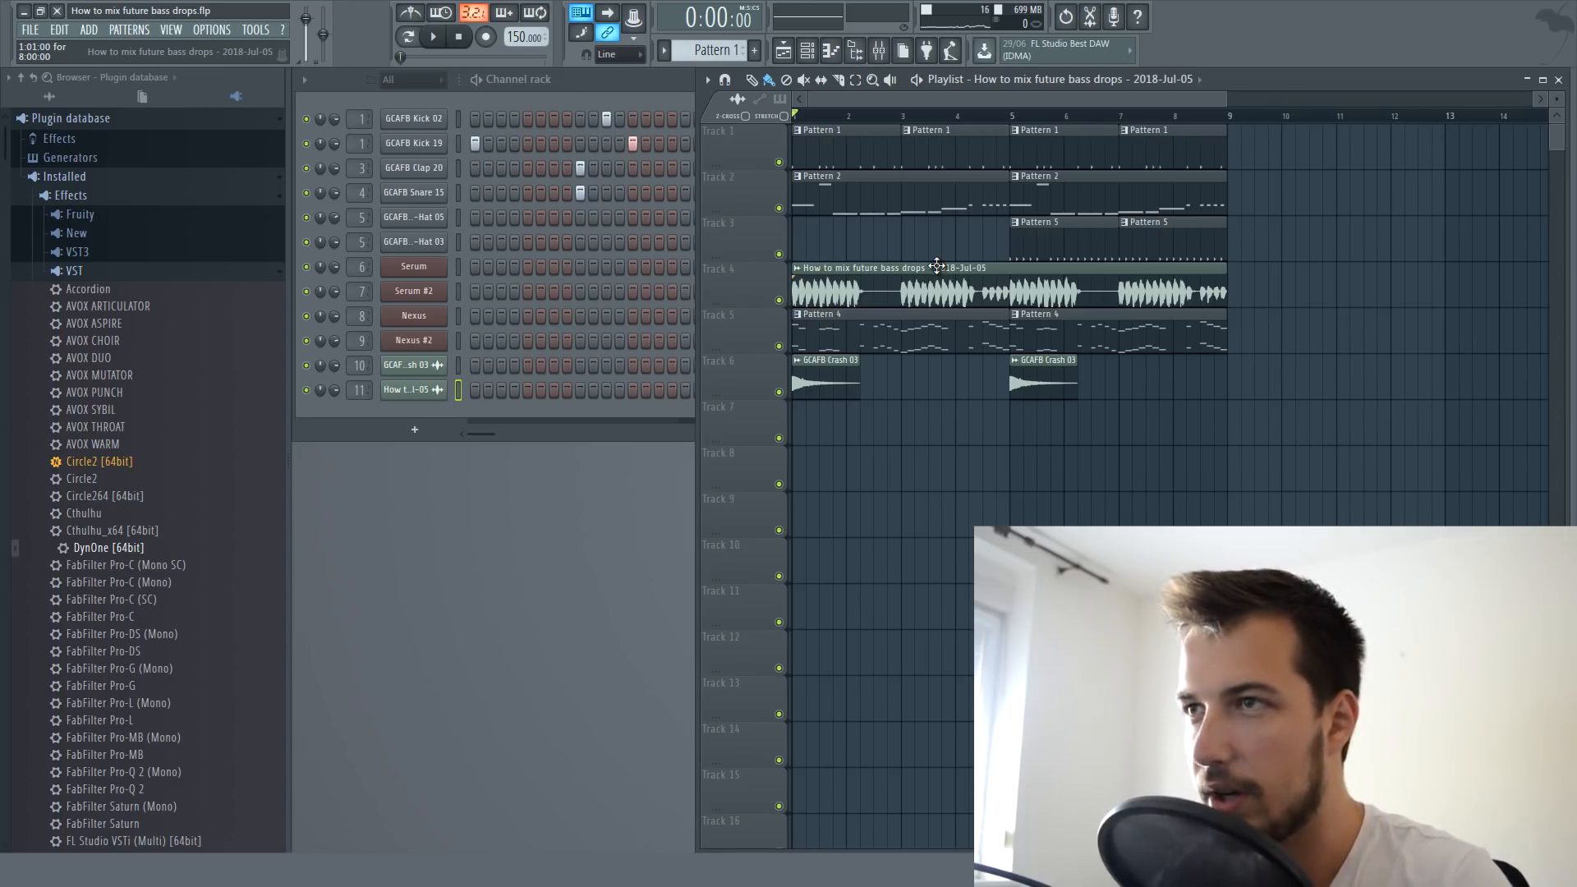
- Clone the GCAFB Kick 19 channel and copy its step pattern onto the clone
key("F9")
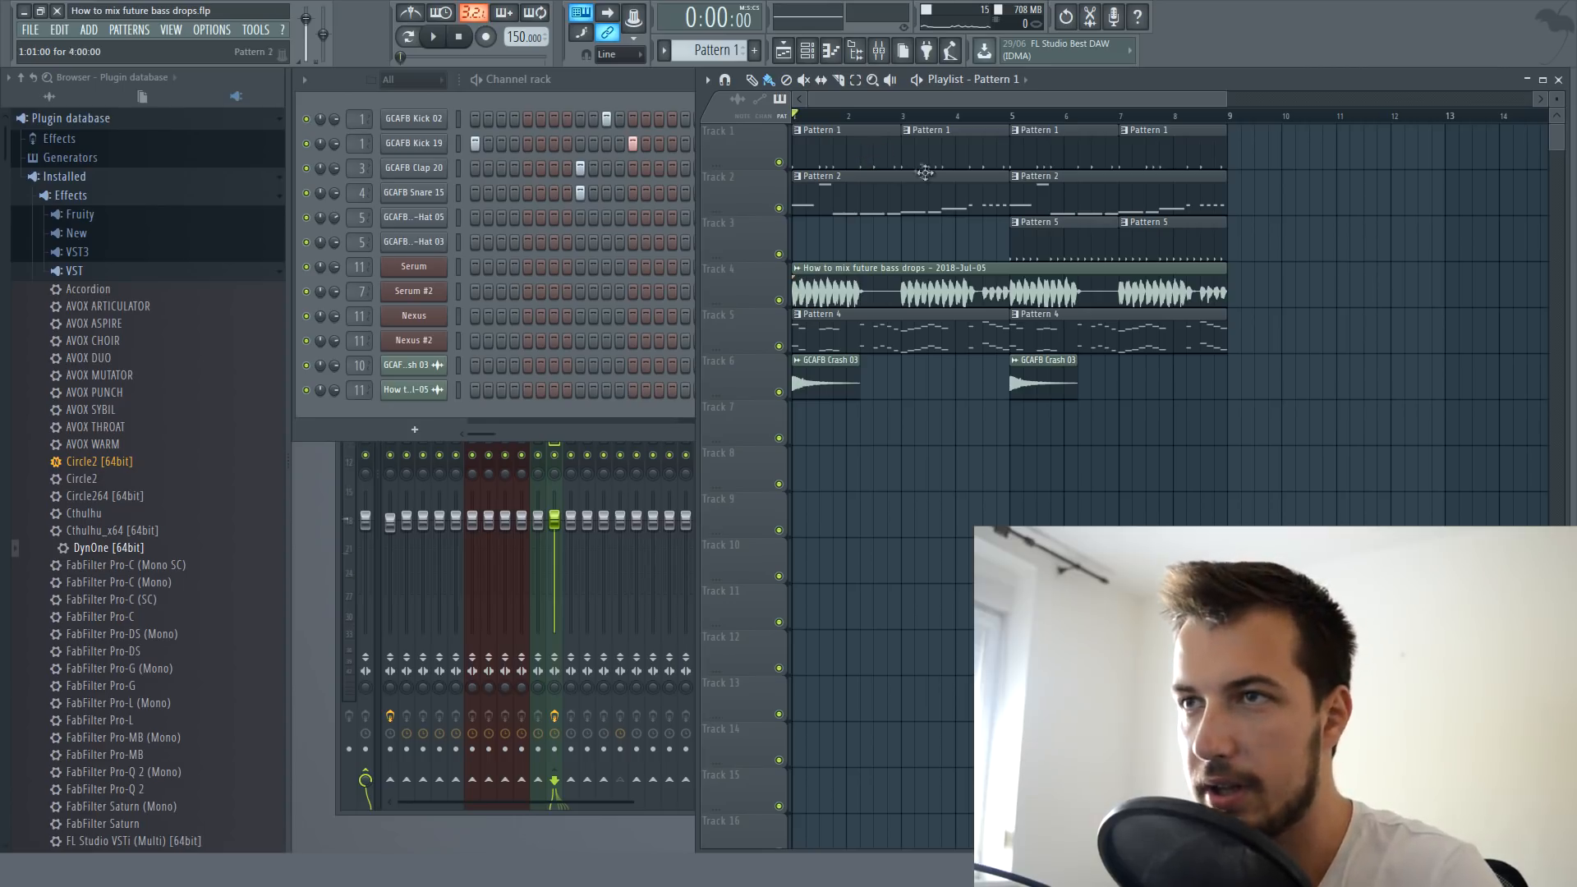
left_click(663, 98)
right_click(386, 136)
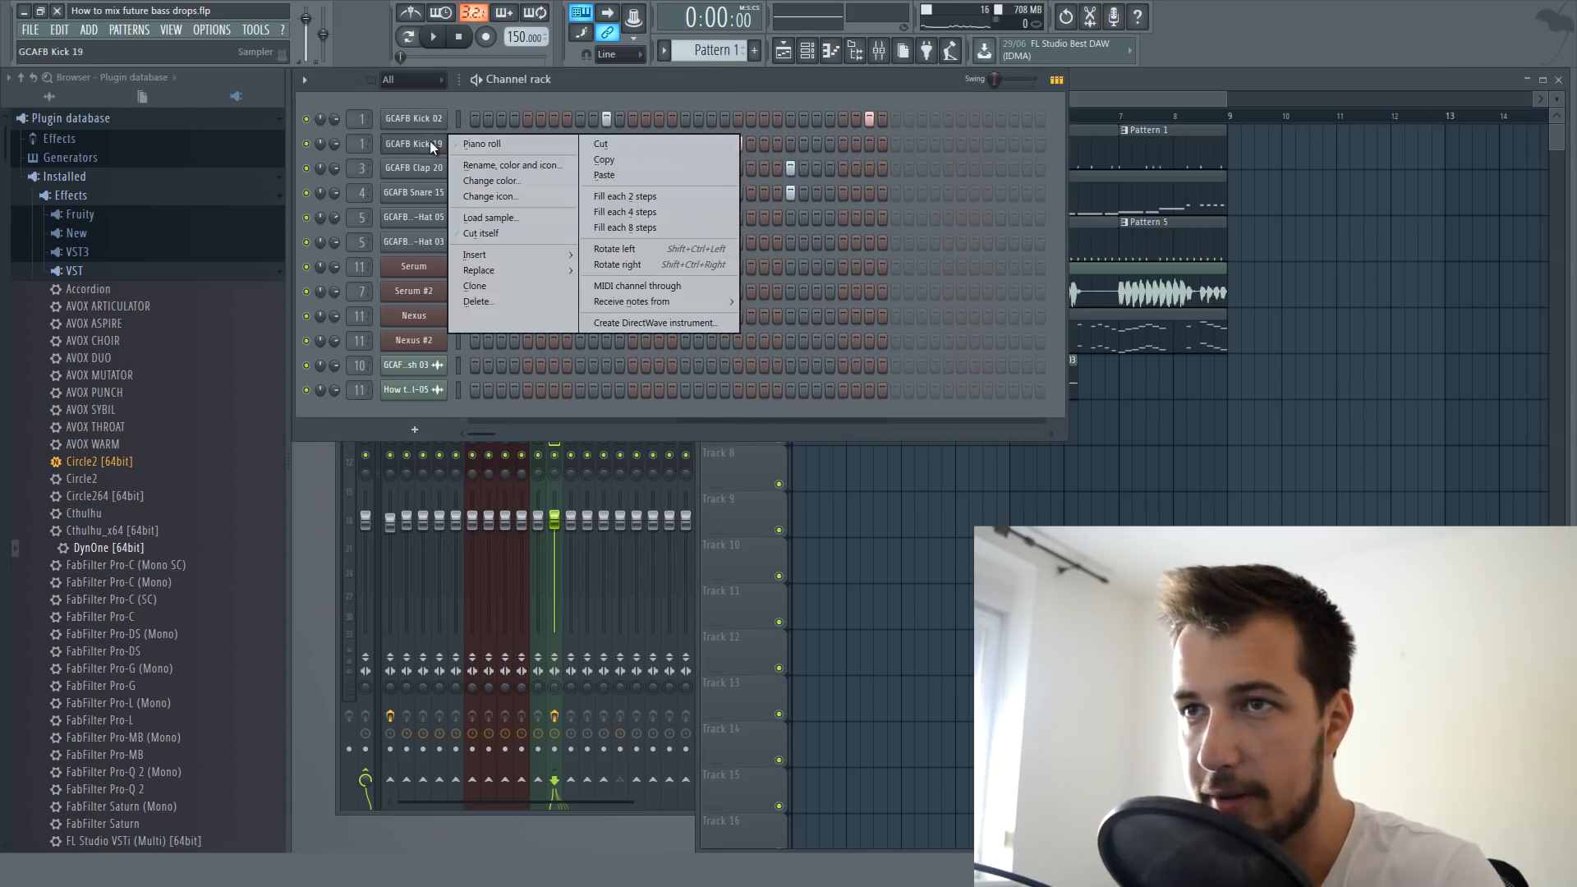
left_click(486, 280)
left_click(460, 143)
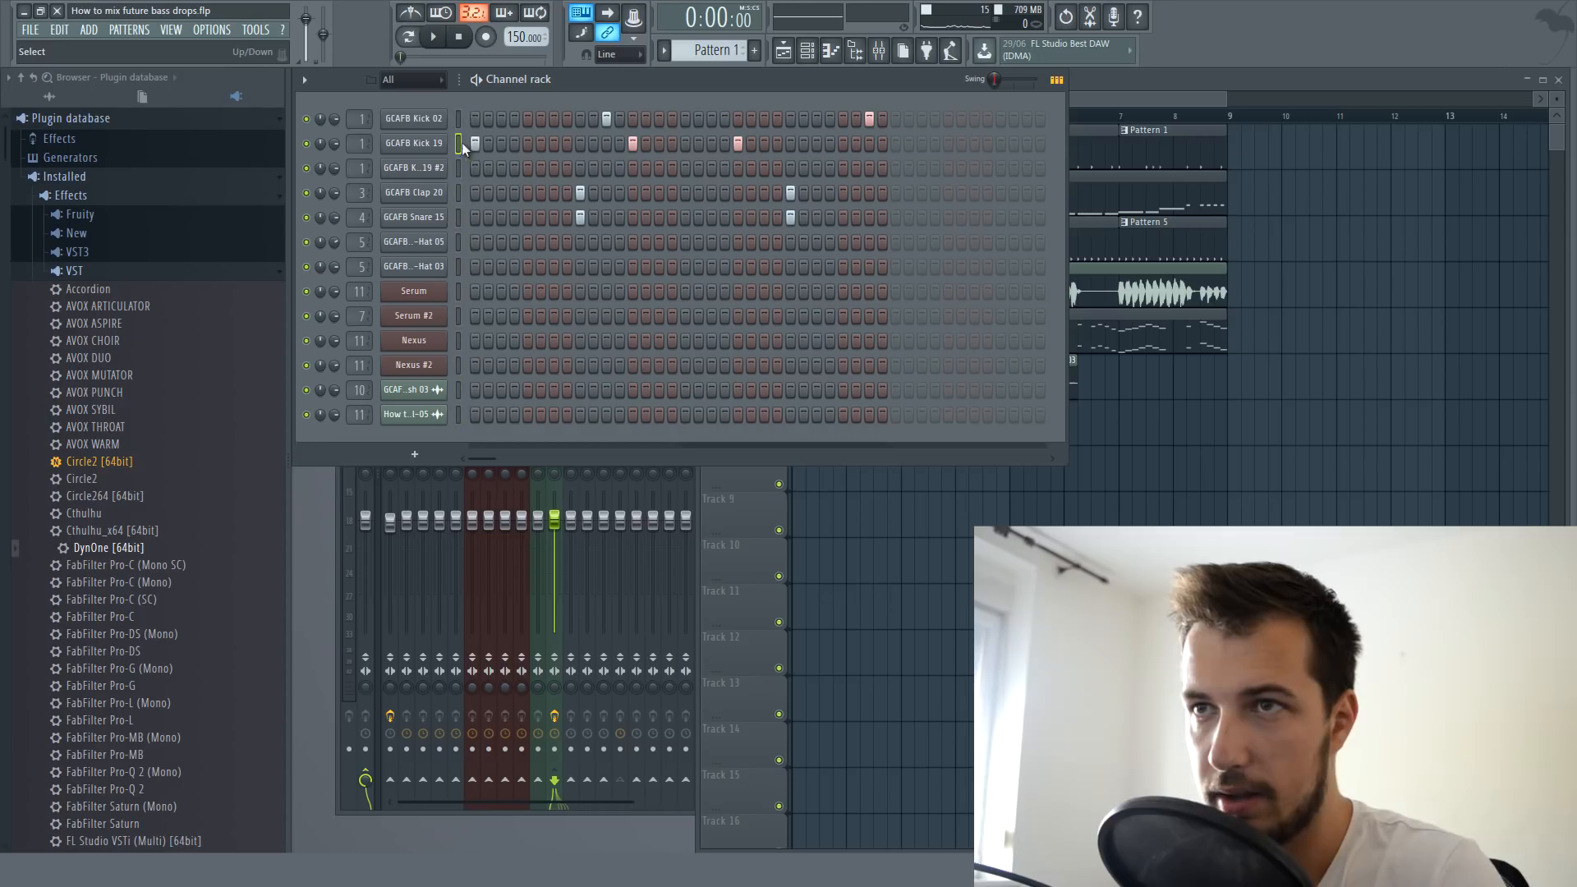
left_click(458, 168)
key("ctrl+v")
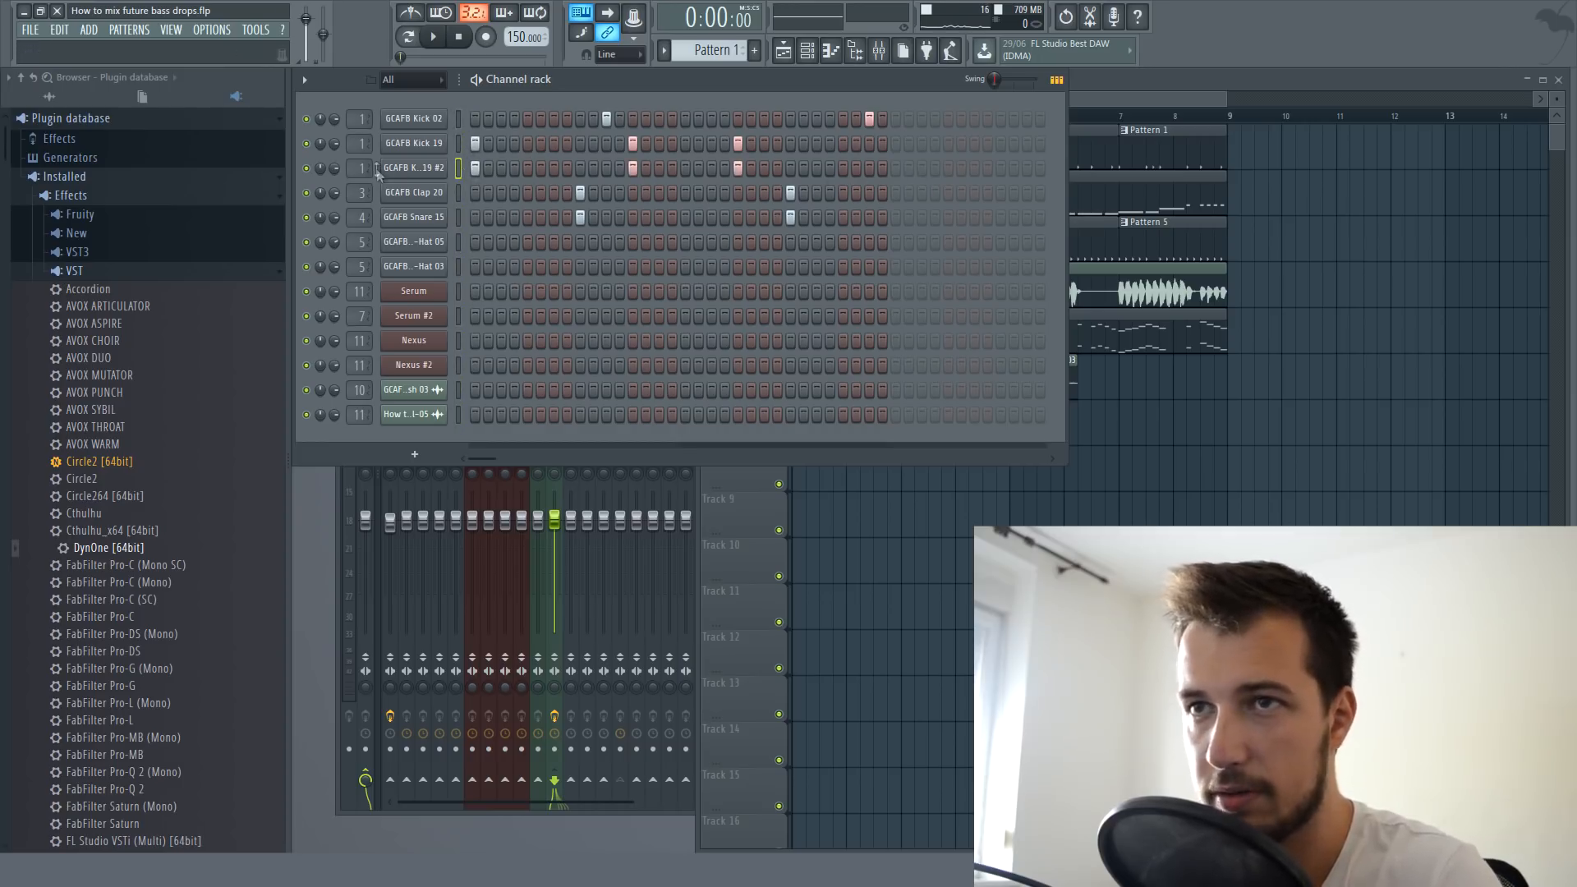
- Route the cloned kick channel to mixer track 12 and disable that track's send to Master
scroll(360, 175, "up", 5)
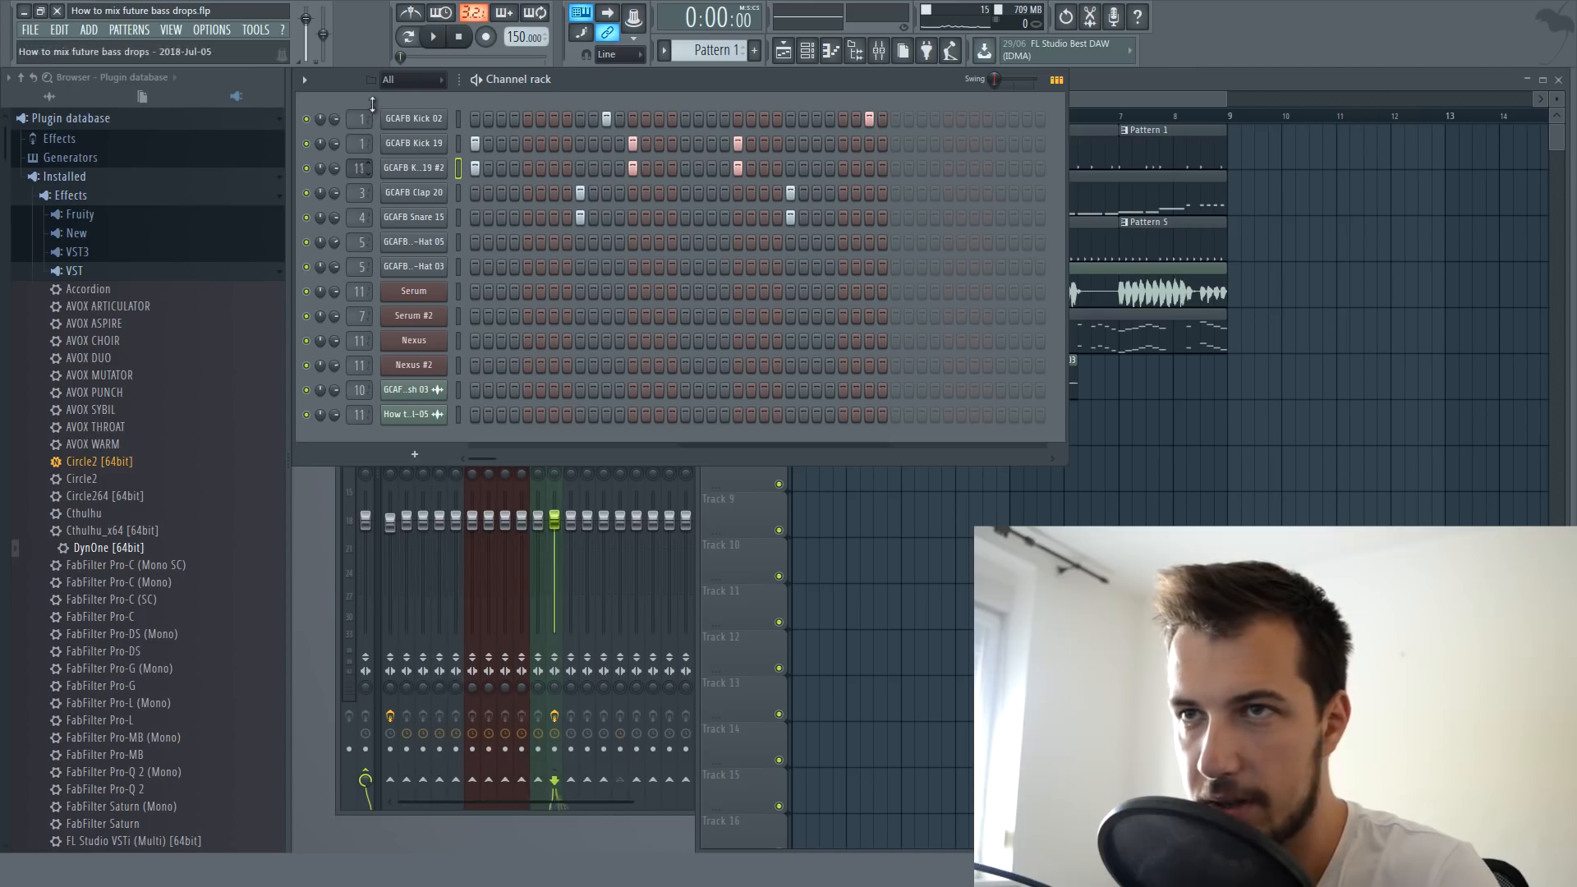
double_click(360, 175)
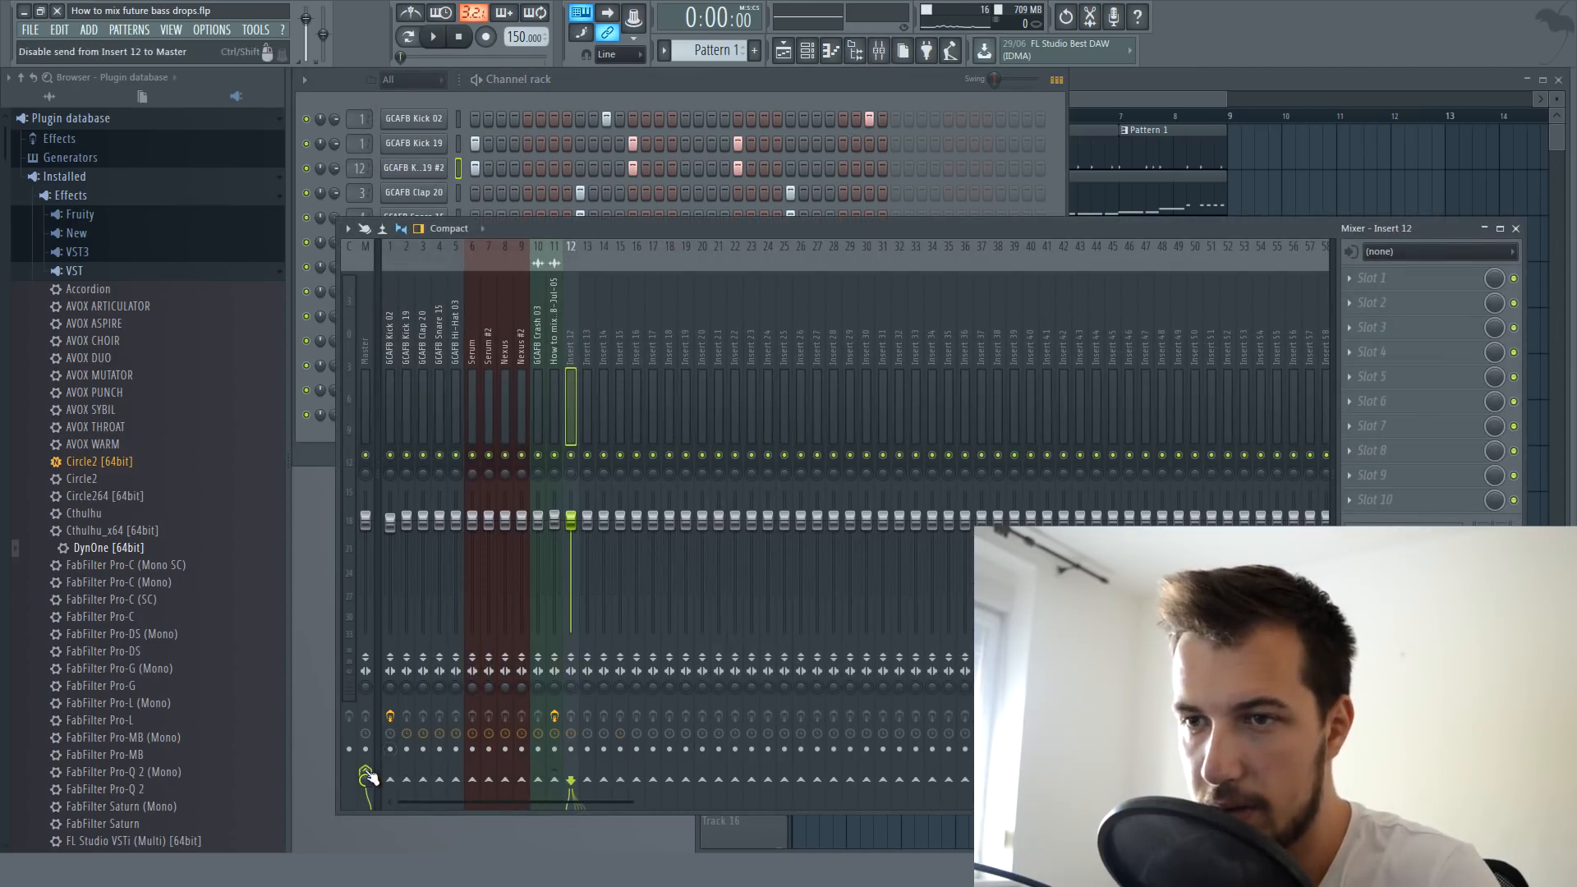
- Solo the cloned kick channel and play it briefly to check its routing
right_click(309, 171)
left_click(326, 180)
key("space")
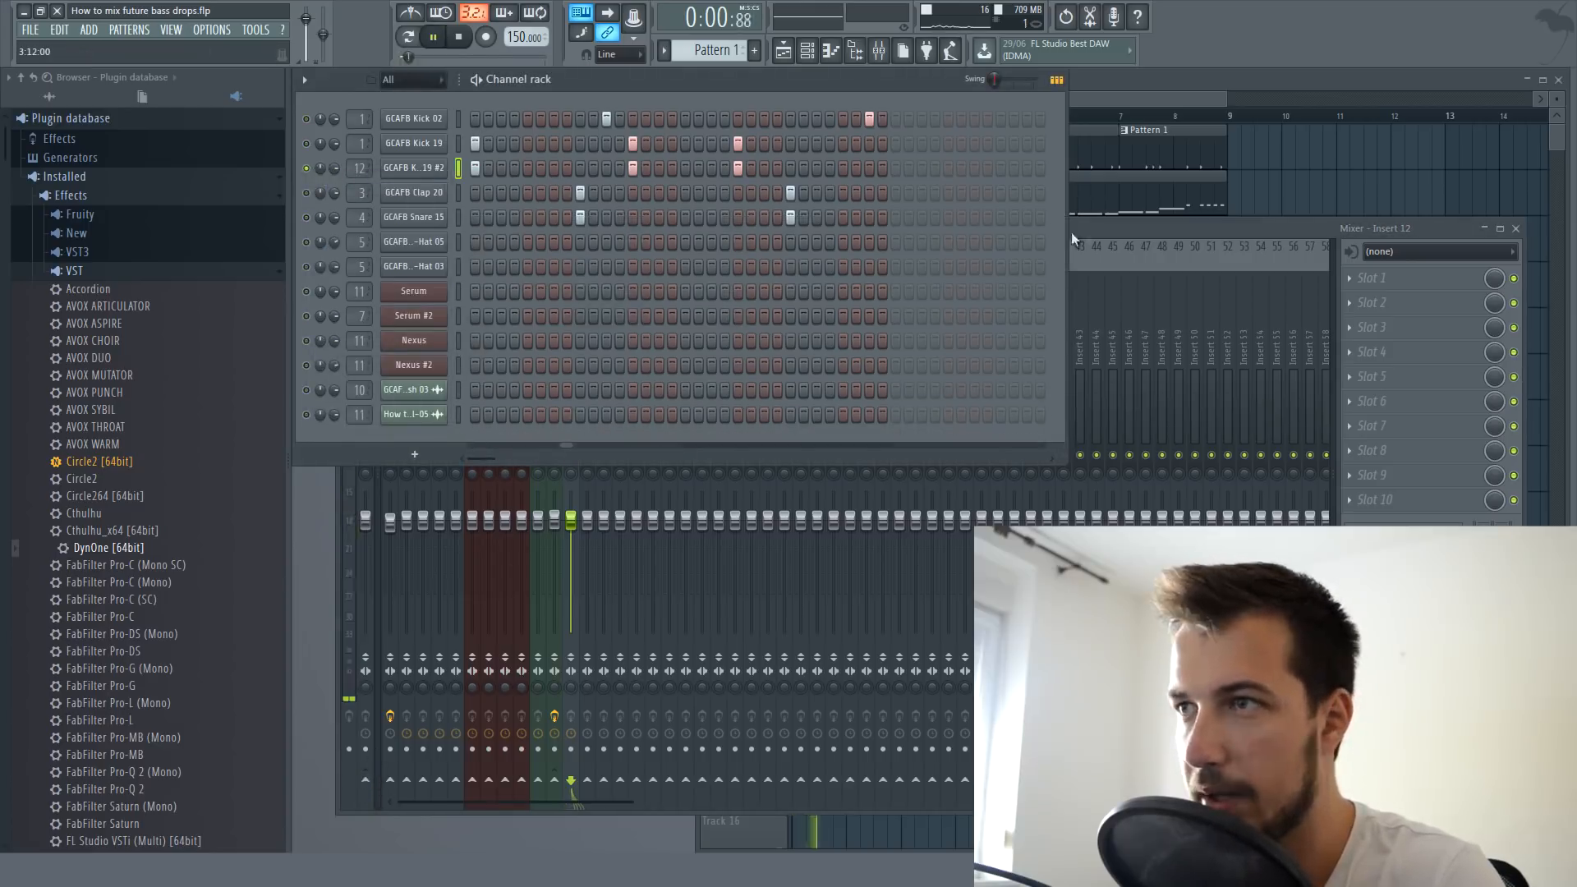
key("space")
- Sidechain mixer track Insert 12 to the "How to mix future bass drops" audio track on insert 11
left_click(1092, 230)
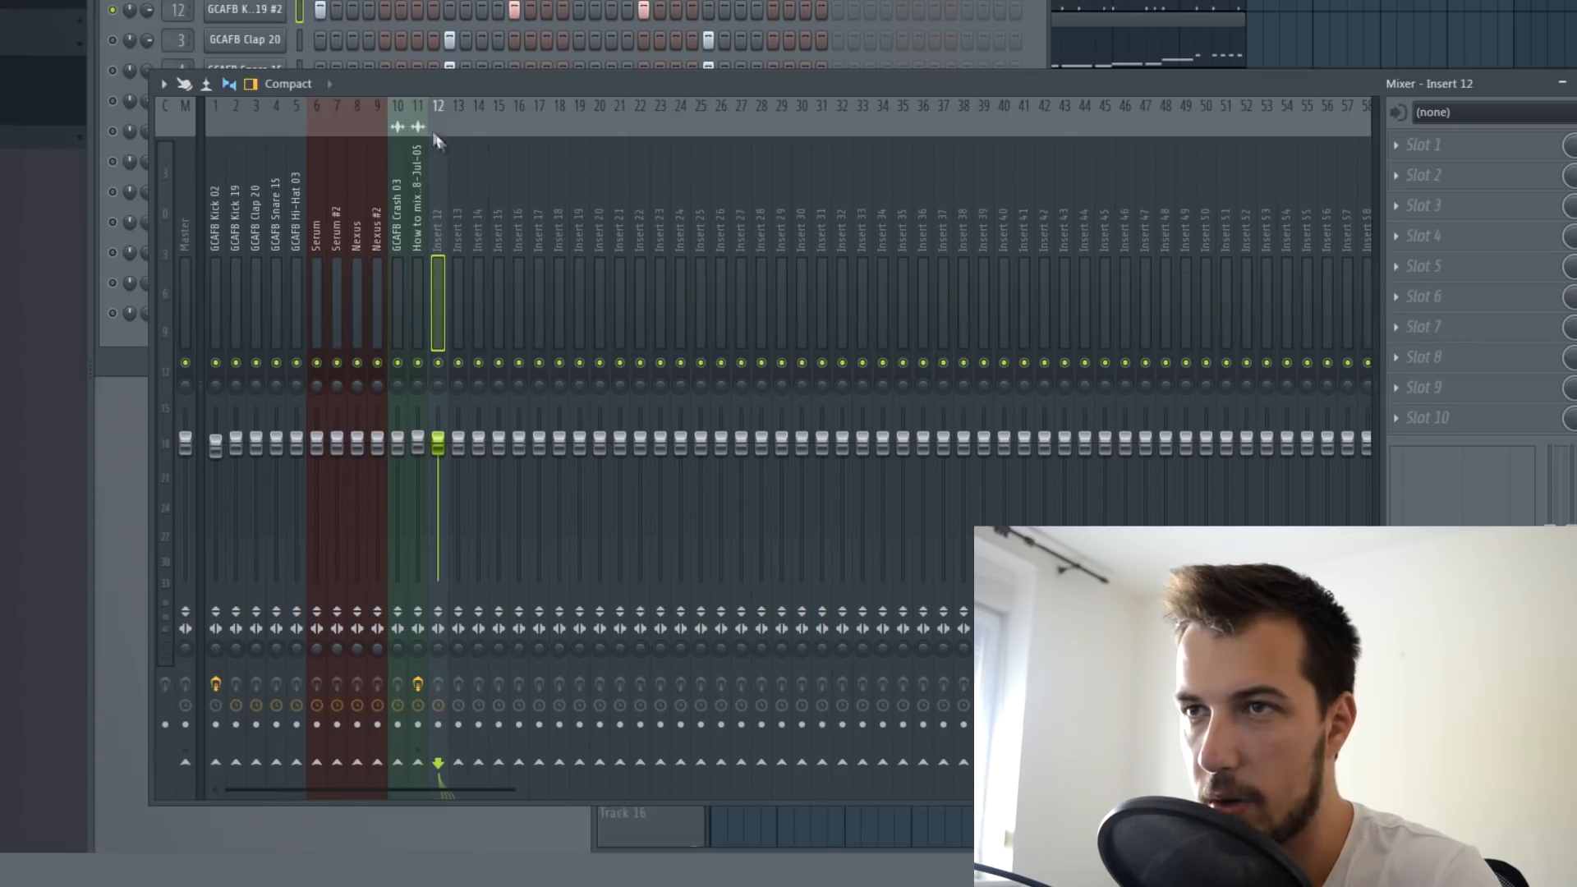
right_click(419, 762)
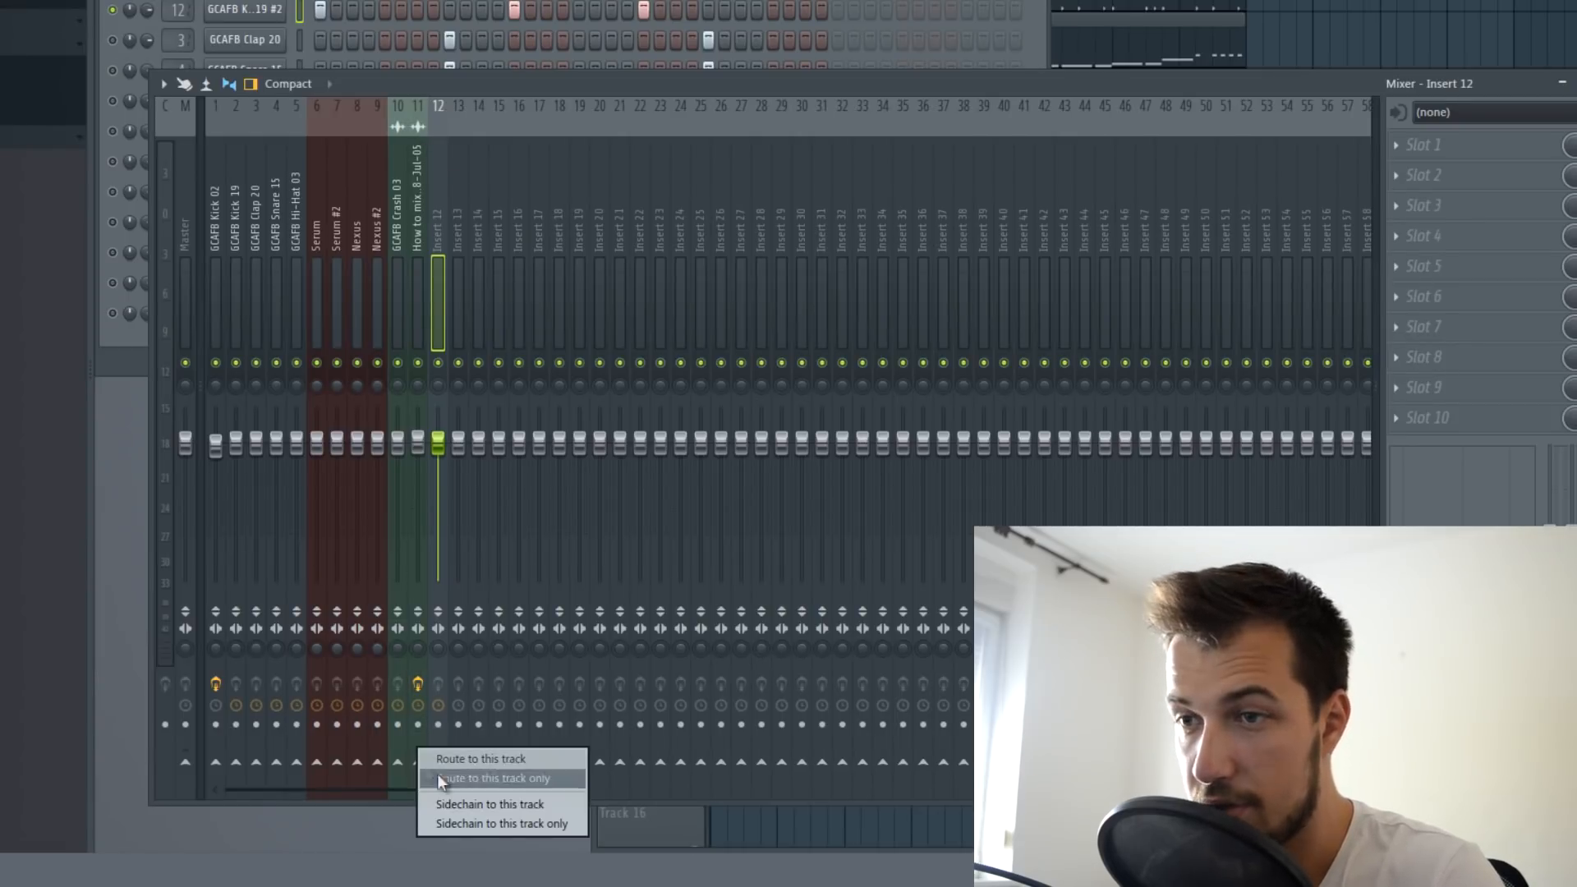
left_click(490, 805)
- Open Fruity Limiter on mixer track 11, switch it to compressor mode and set its sidechain input to 1
left_click(417, 184)
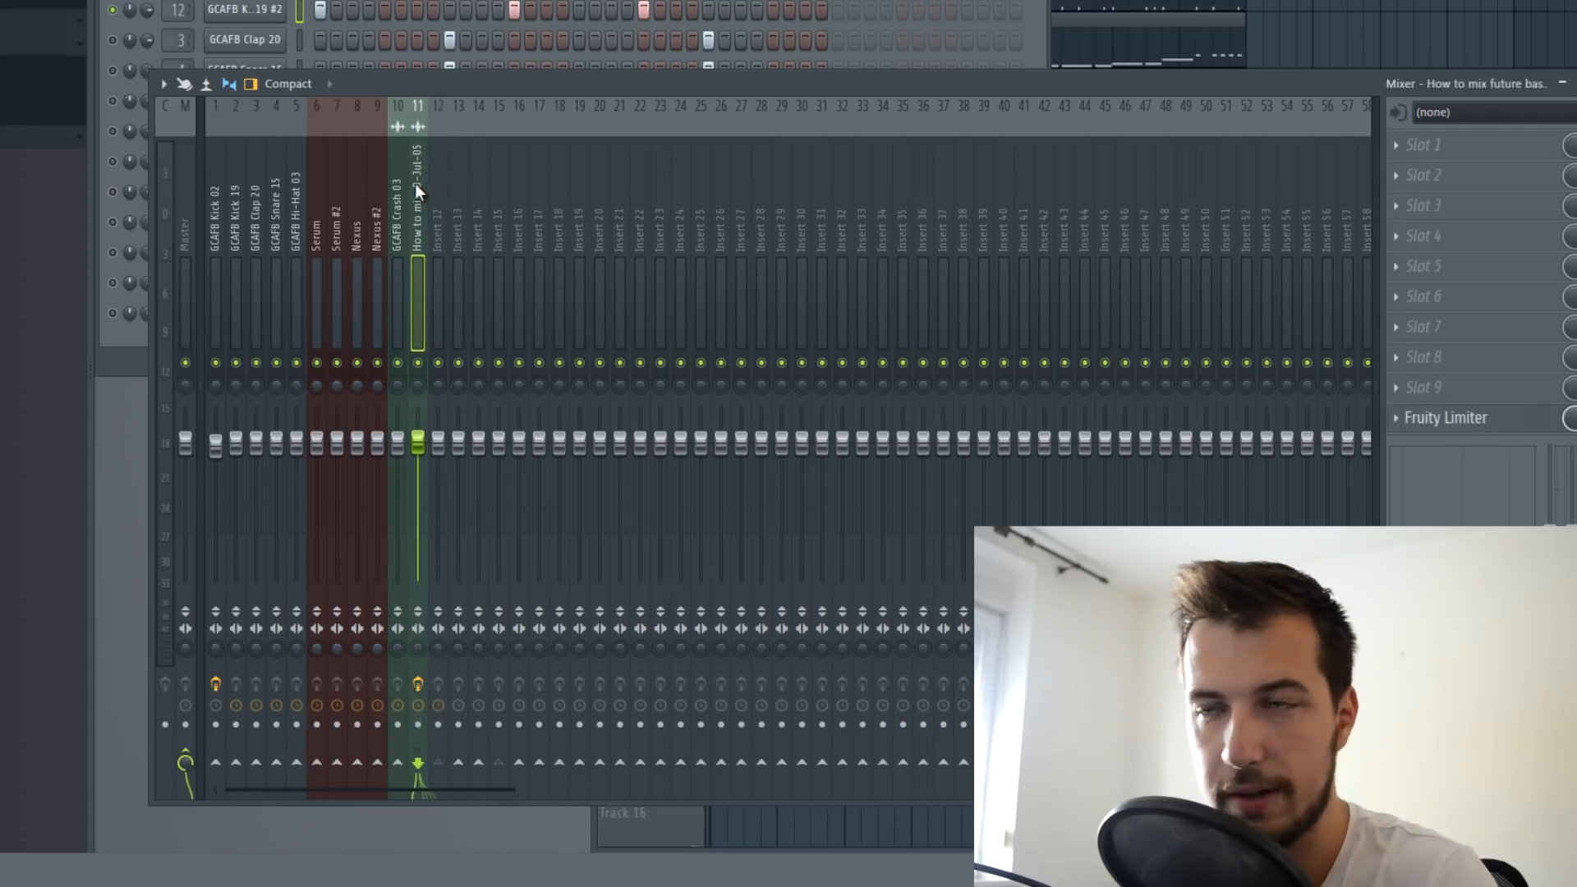
left_click(1447, 419)
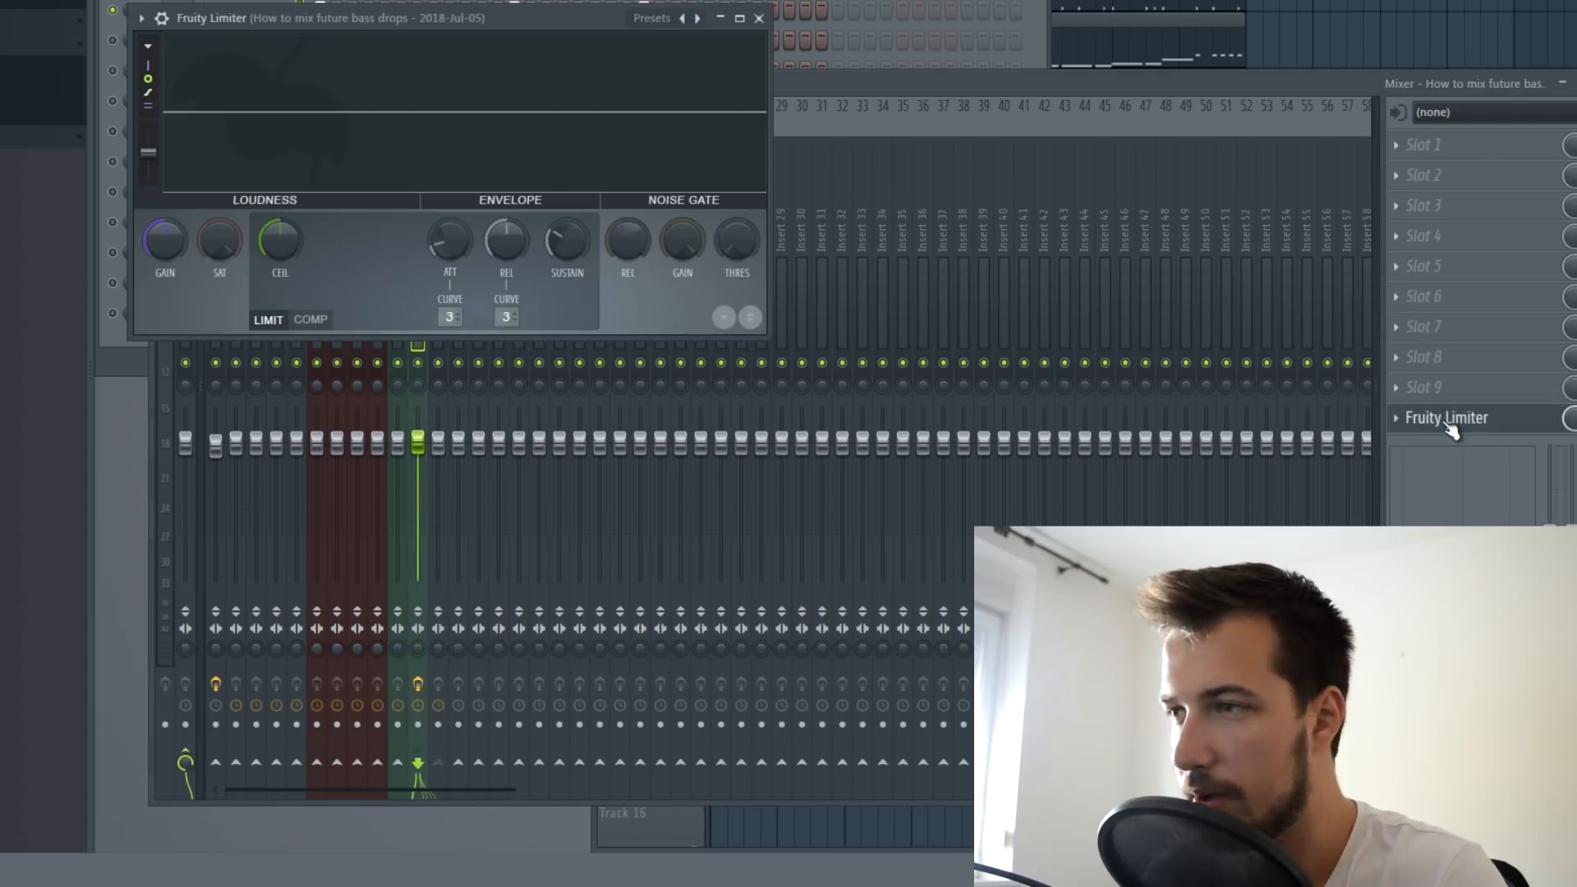
left_click(312, 319)
left_click(505, 317)
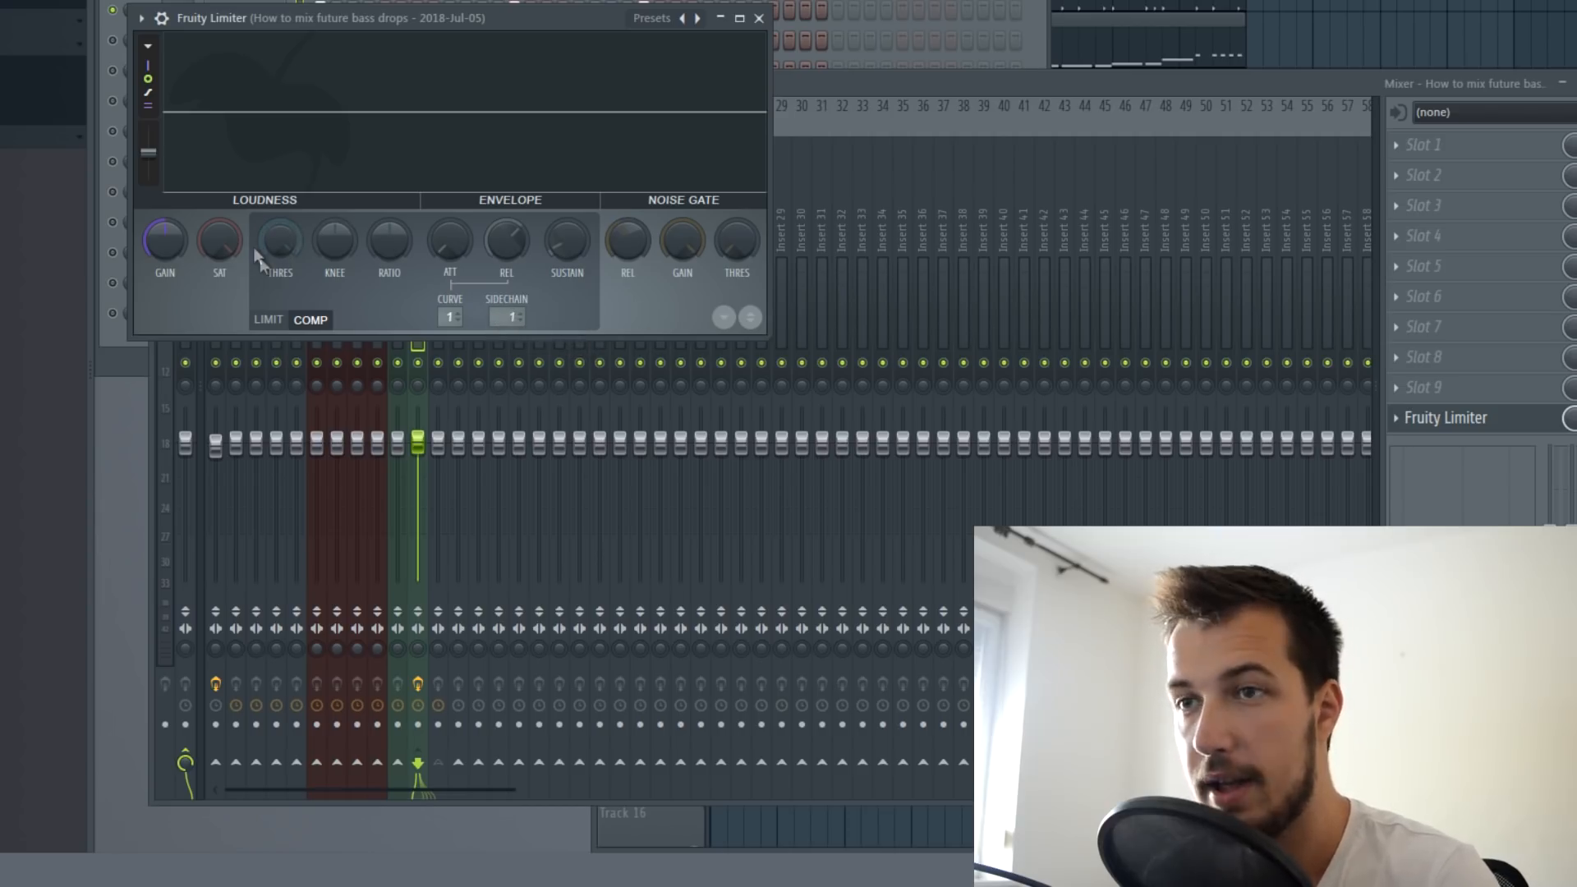
- Lower the compressor threshold and raise the knee in the audio track's Fruity Limiter, fine-tuning the sidechain effect during song playback
left_click_drag(275, 240, 327, 450)
left_click_drag(352, 241, 328, 108)
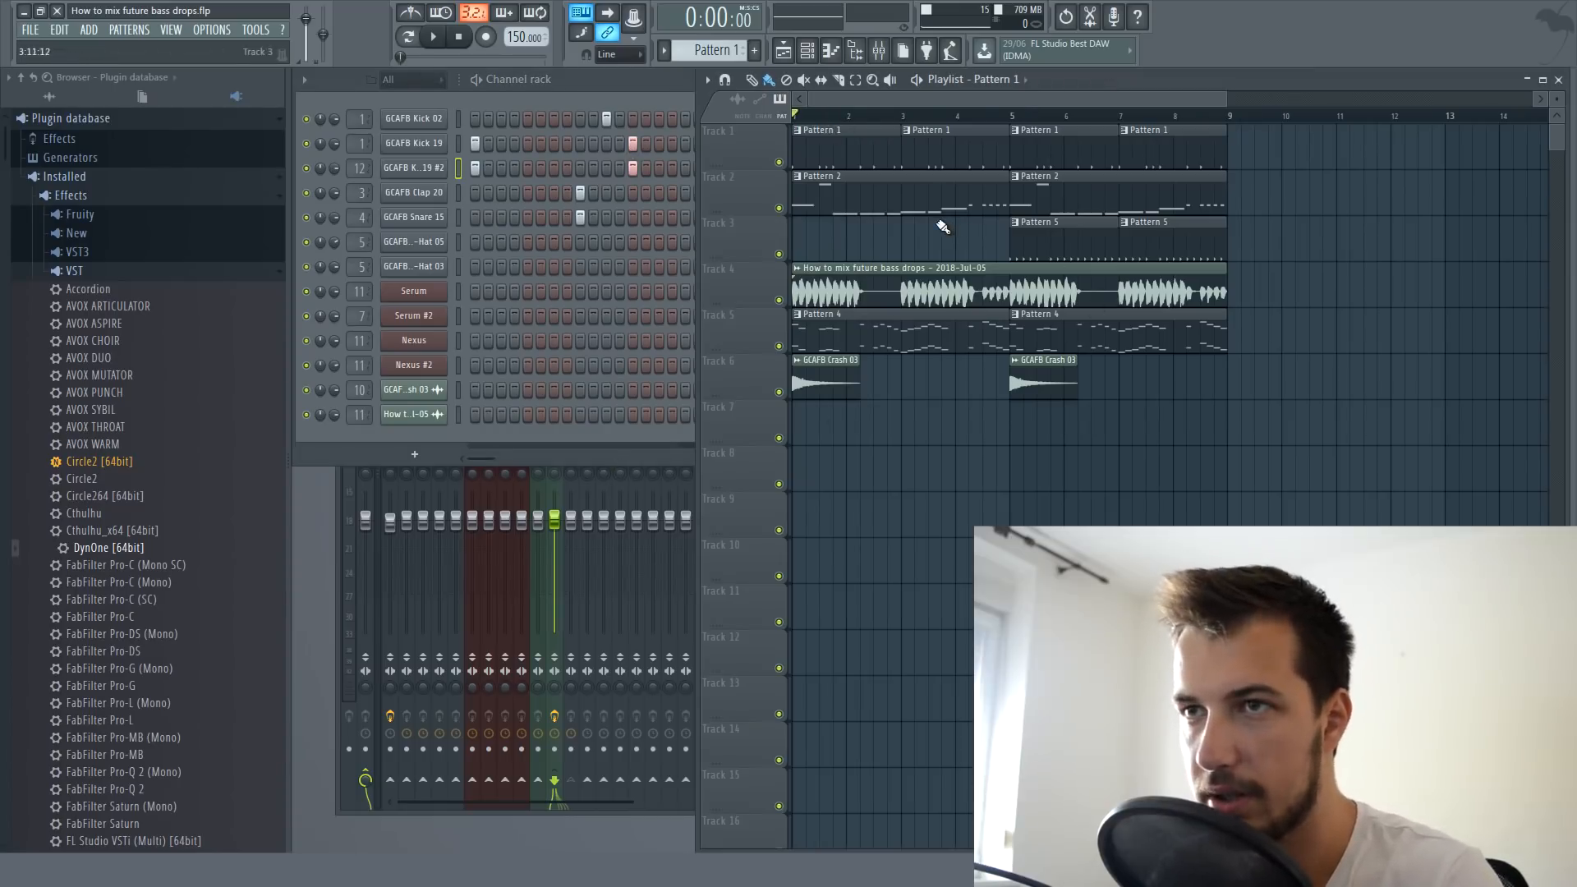
key("space")
key("F9")
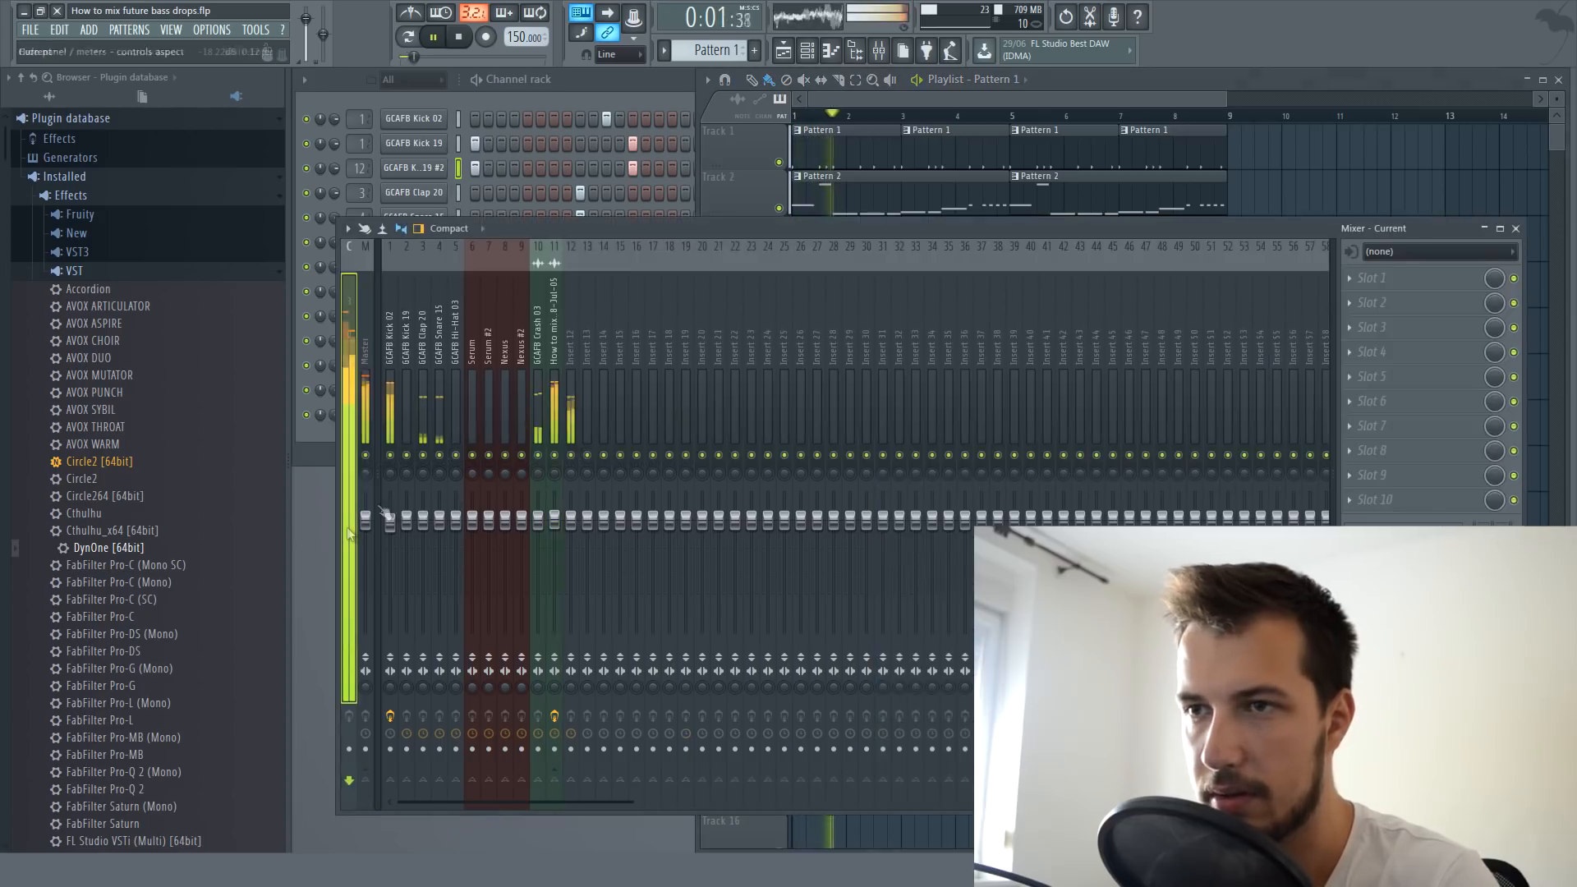
left_click(560, 336)
left_click(1390, 500)
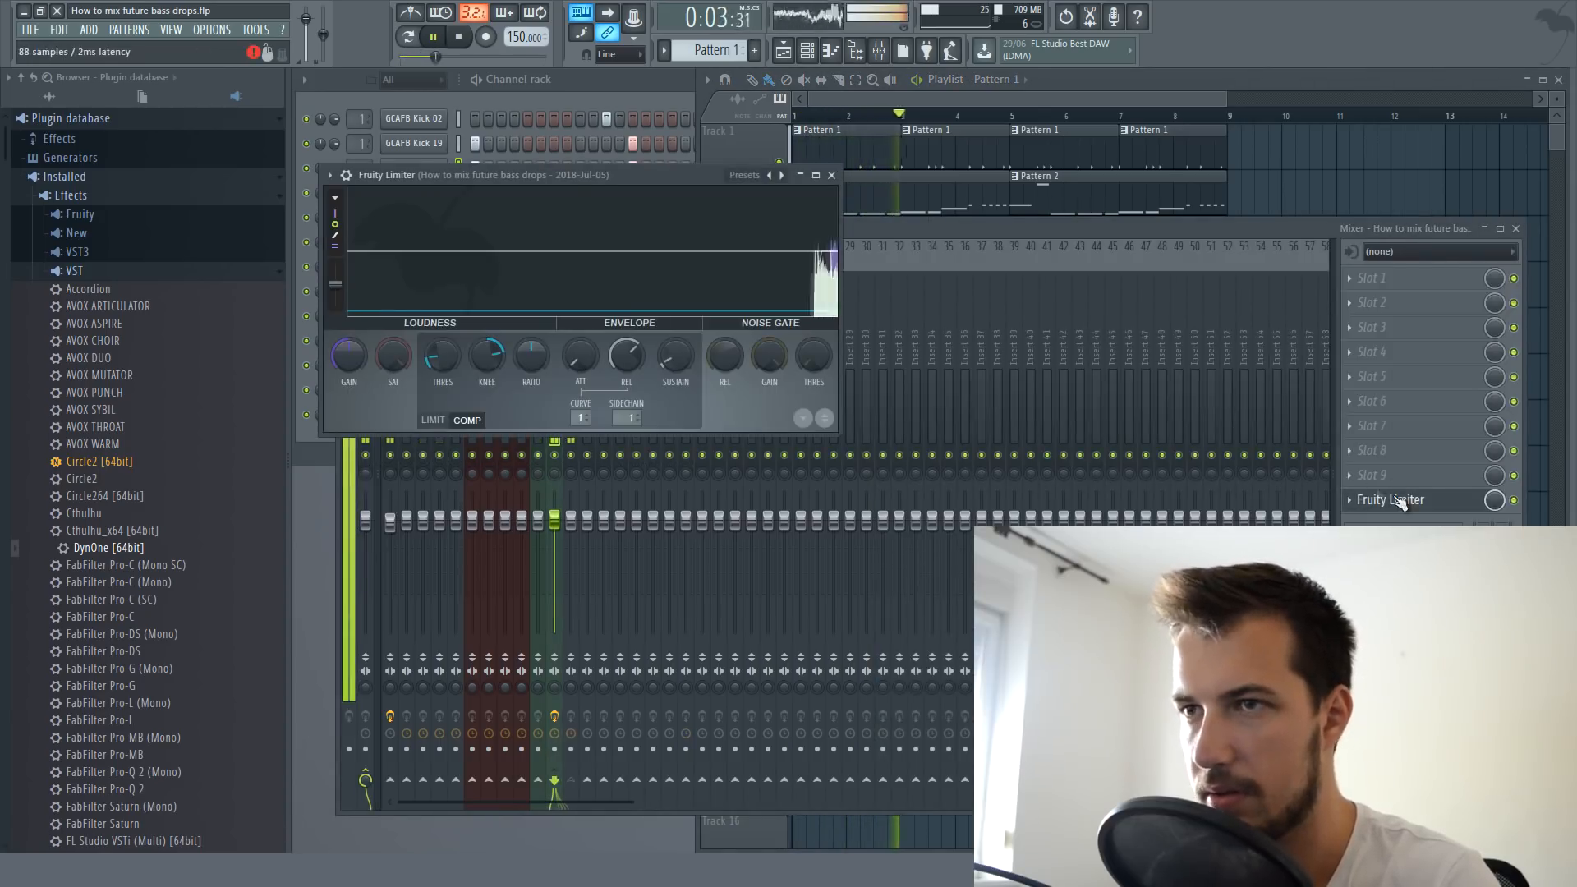
left_click_drag(448, 358, 493, 359)
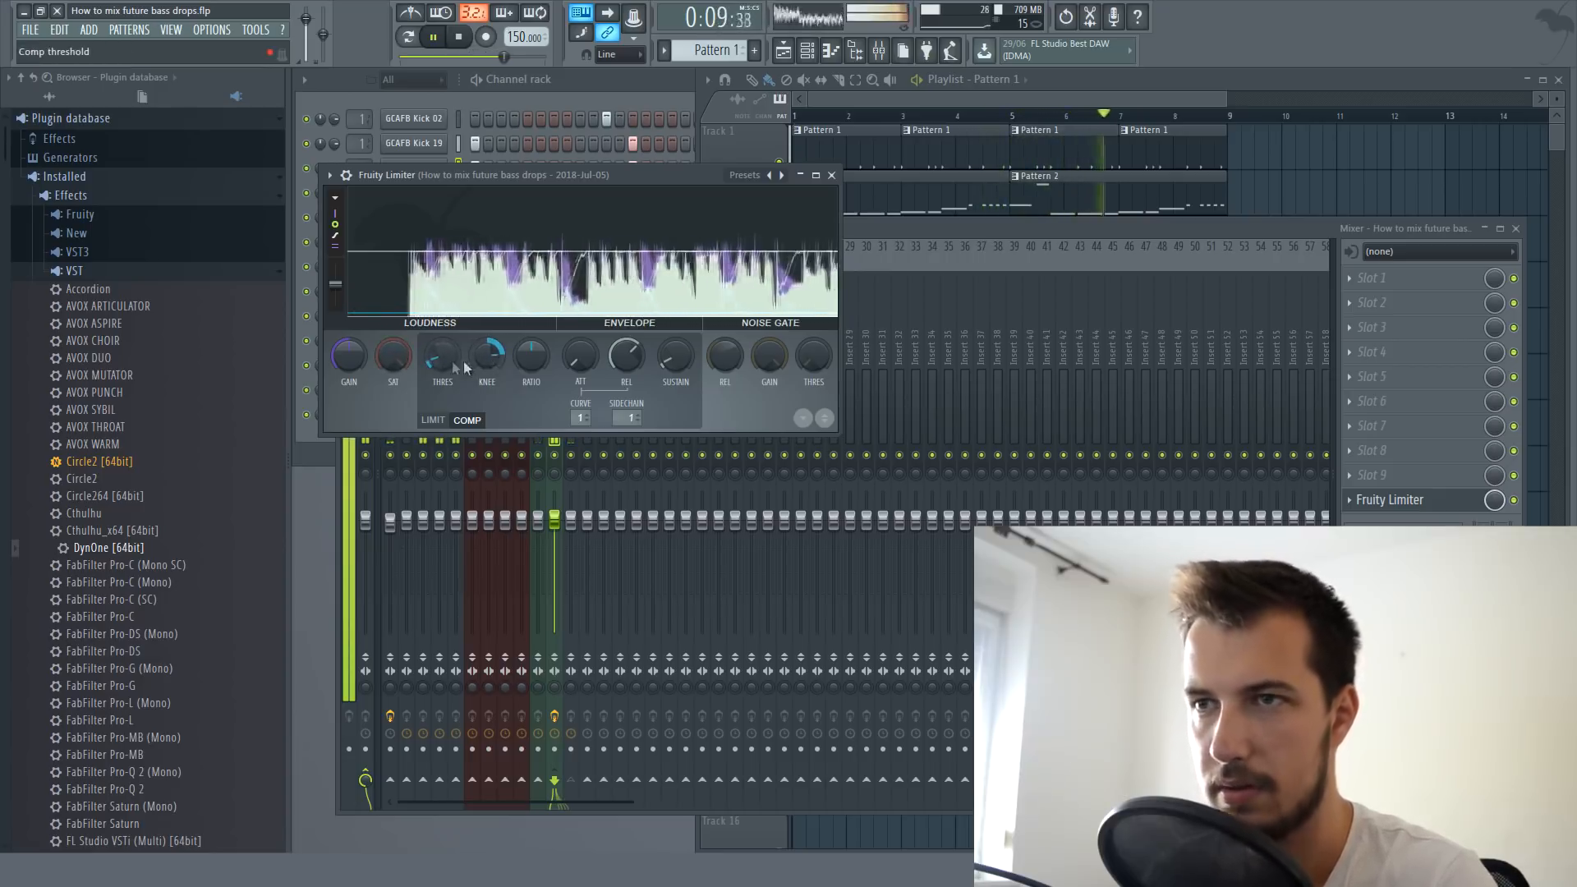
left_click(832, 176)
key("F9")
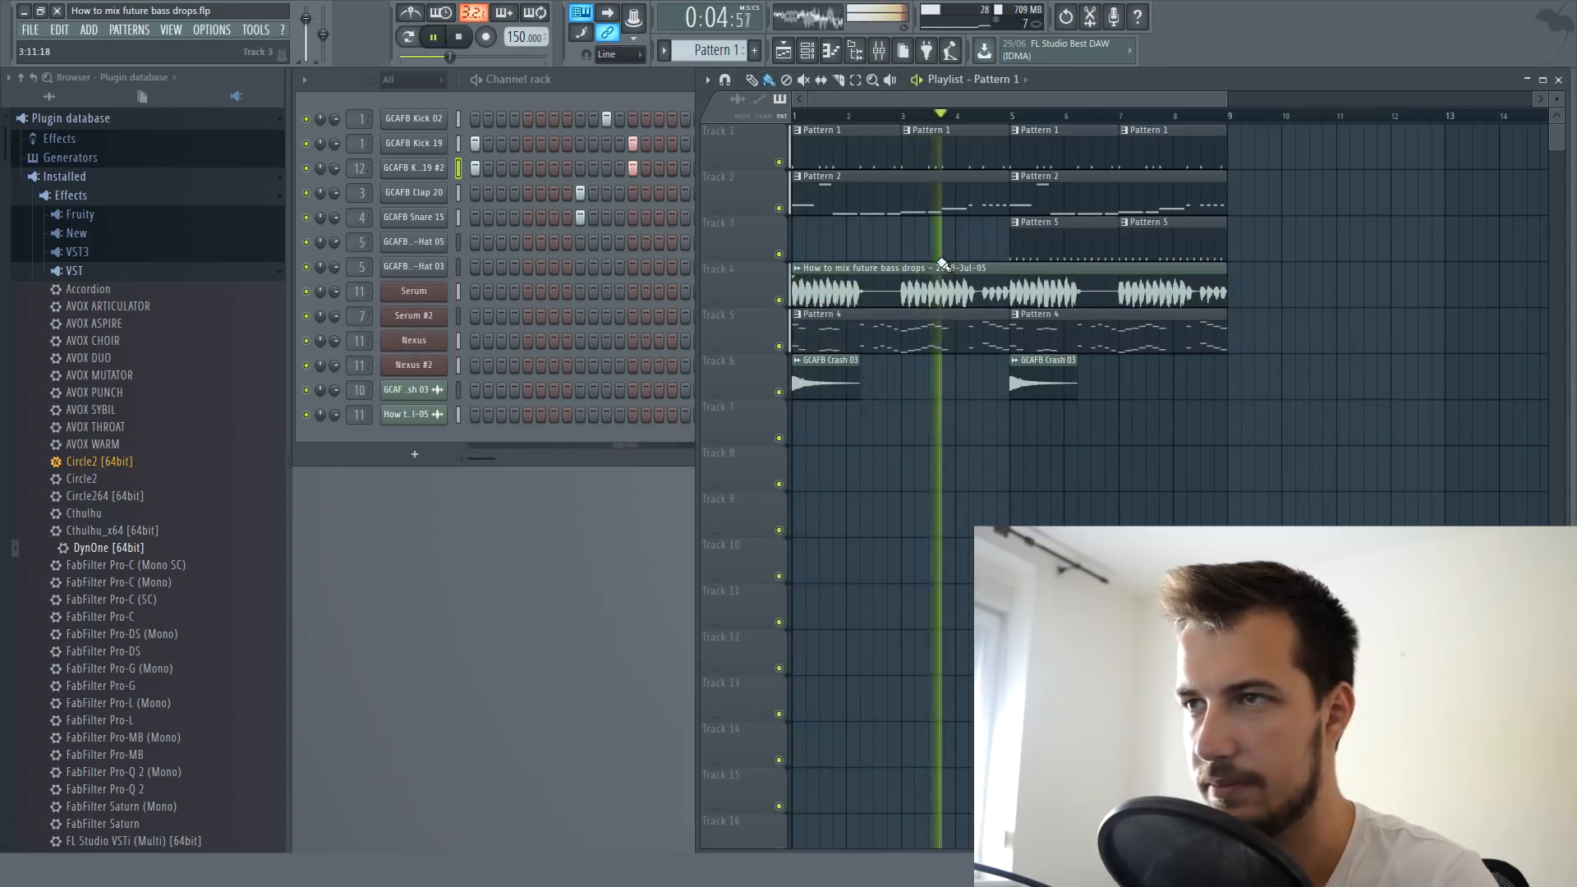
key("space")
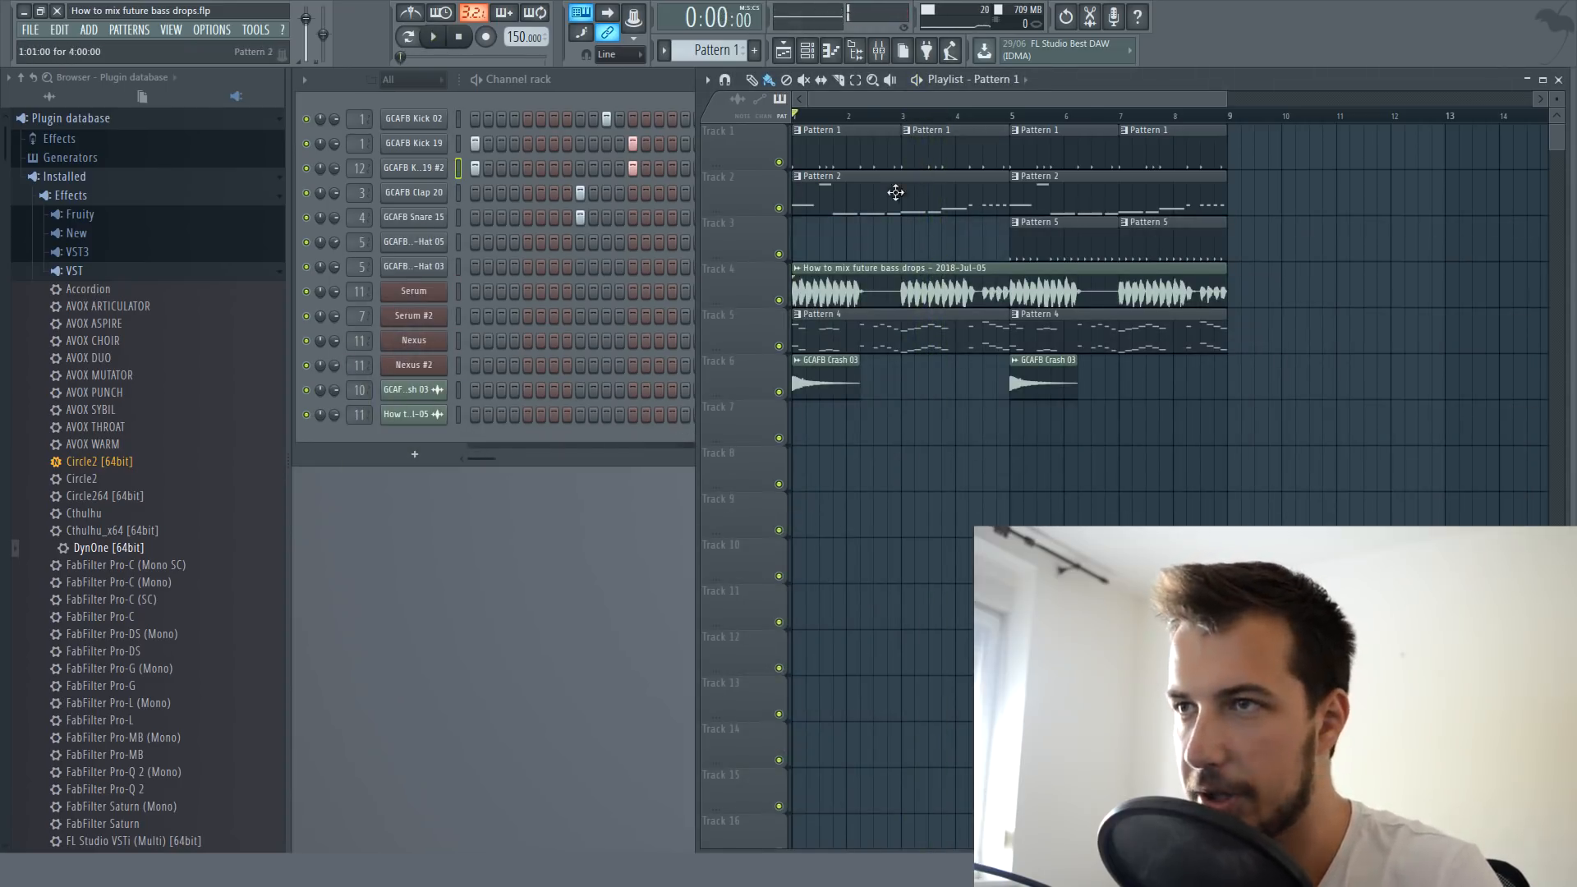
- Play Pattern 1 on its own in the channel rack to listen to the compressed drums
left_click(573, 80)
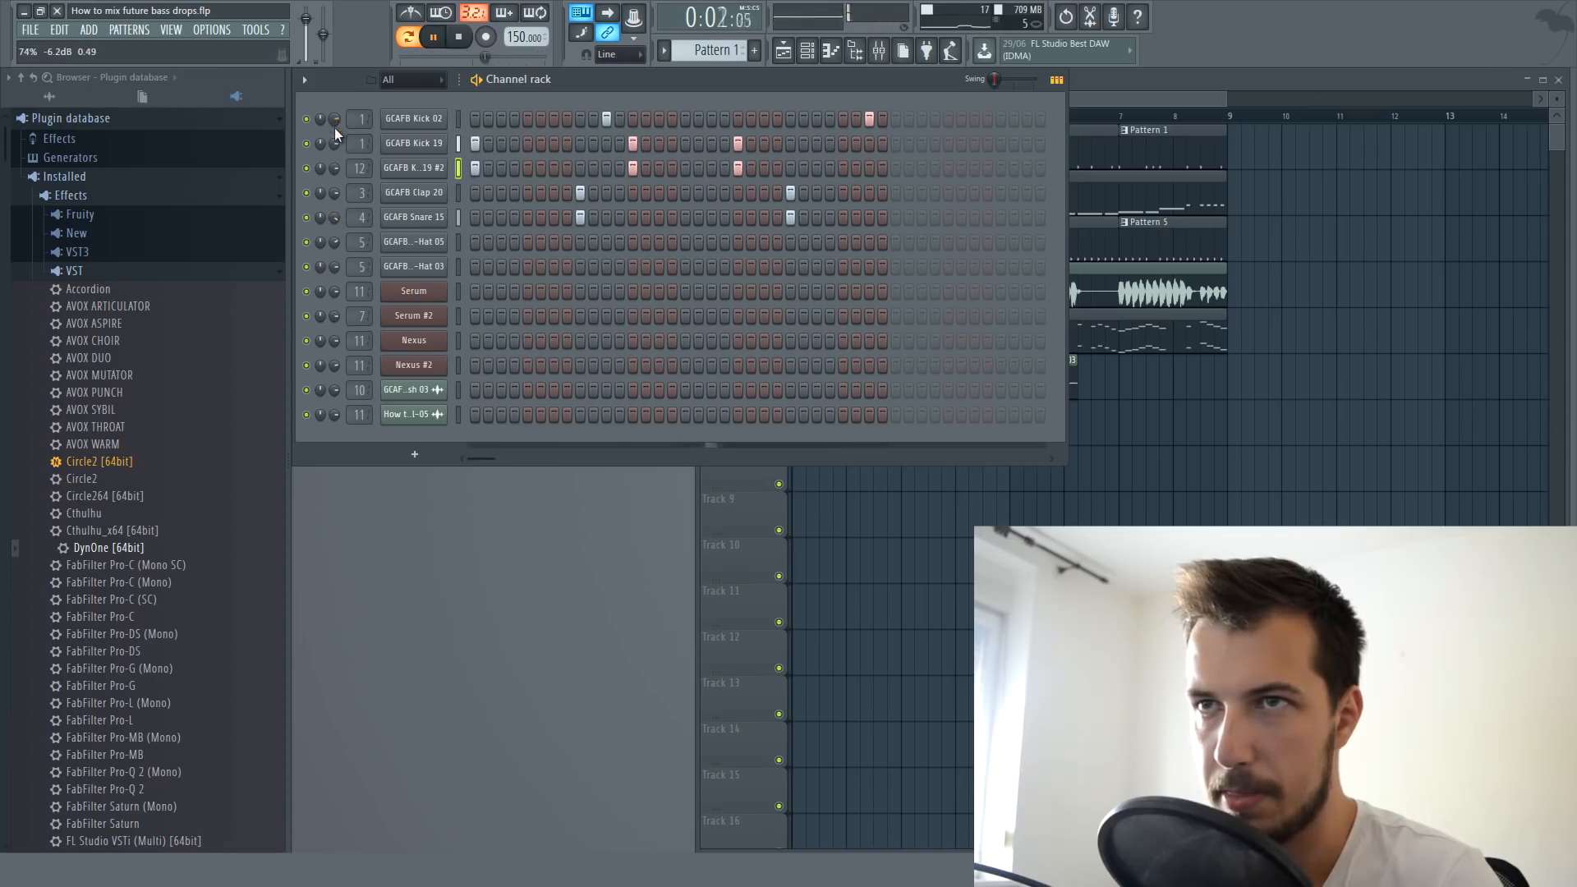
left_click(1141, 75)
key("space")
- Raise the mid-band gains in DynOne on the GCAFB Kick 02 mixer track during playback, with LMF at +4.6 dB
key("F9")
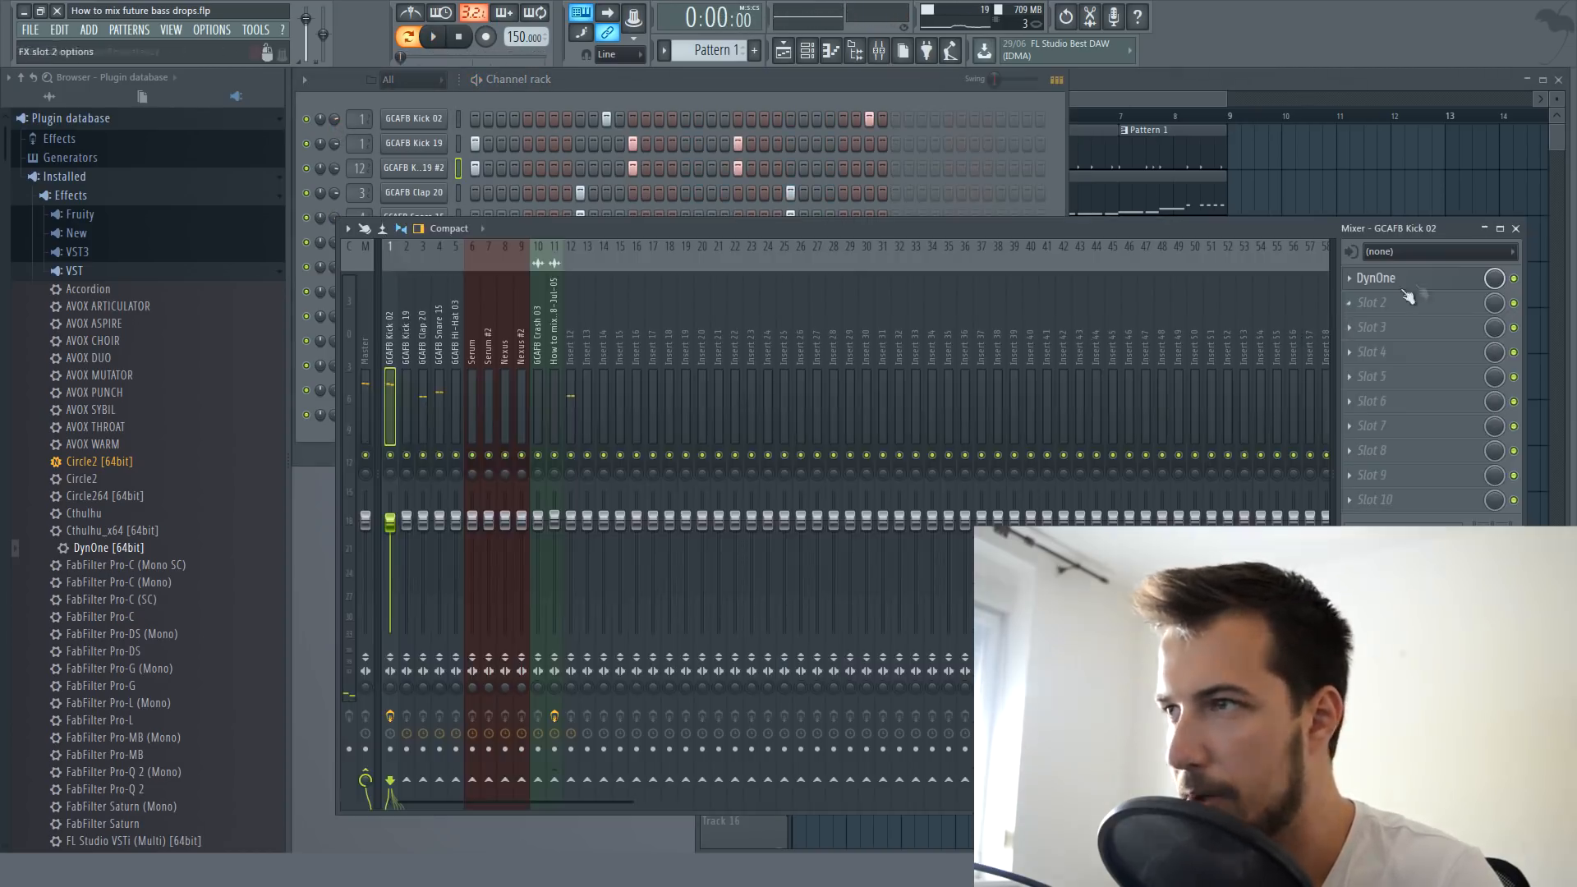
left_click(1403, 288)
key("space")
left_click_drag(675, 417, 593, 420)
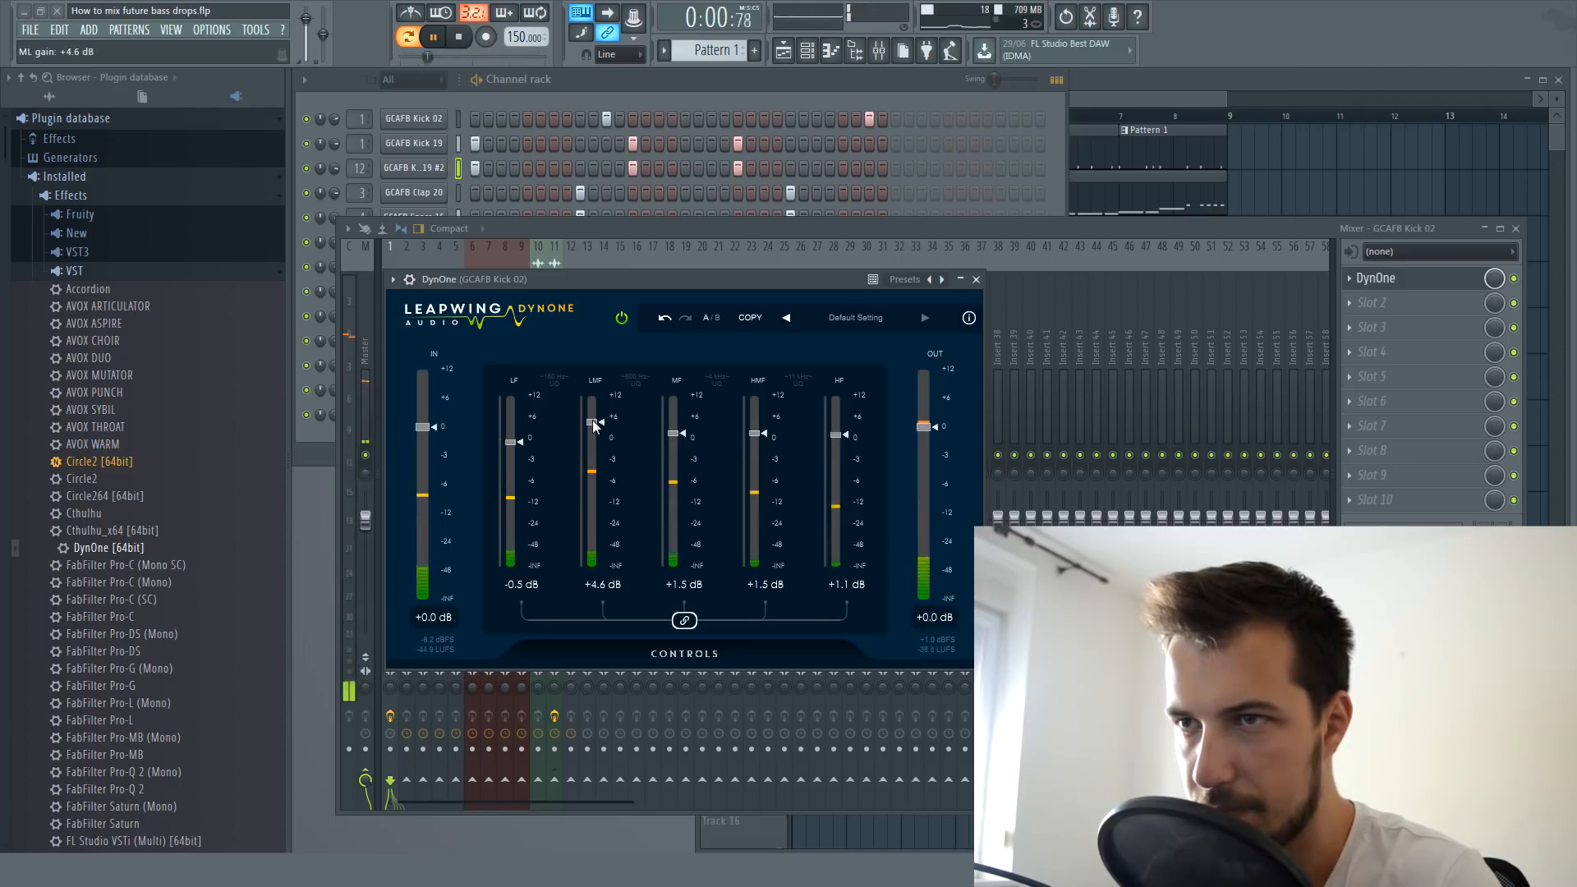
left_click(976, 280)
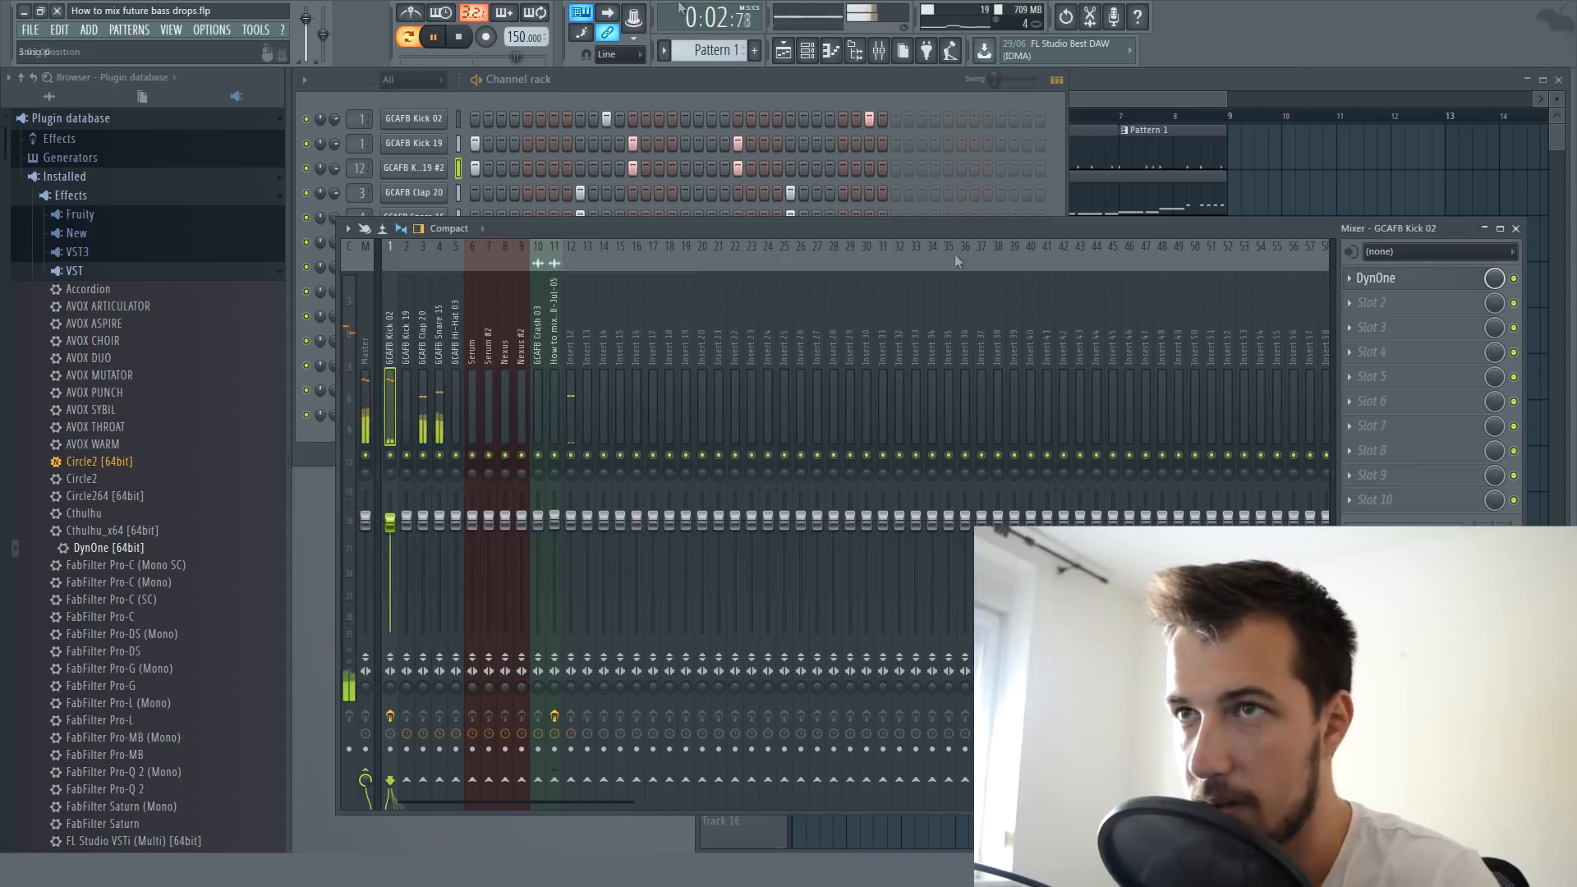
key("space")
- Play the full song from the start to check the kick against the rest of the mix
key("F5")
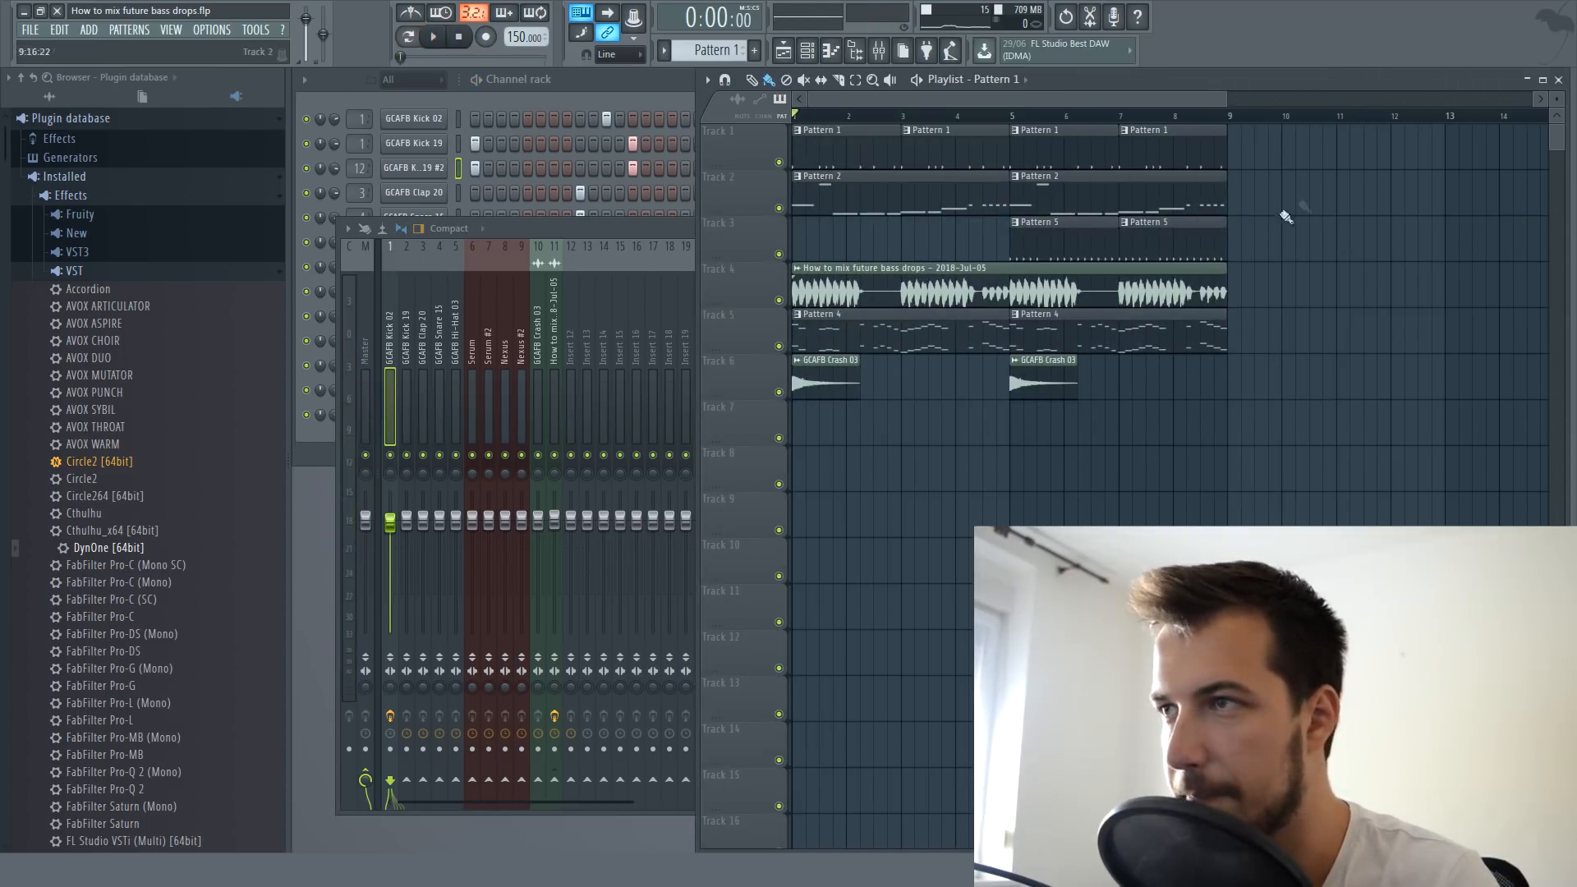
key("space")
key("F9")
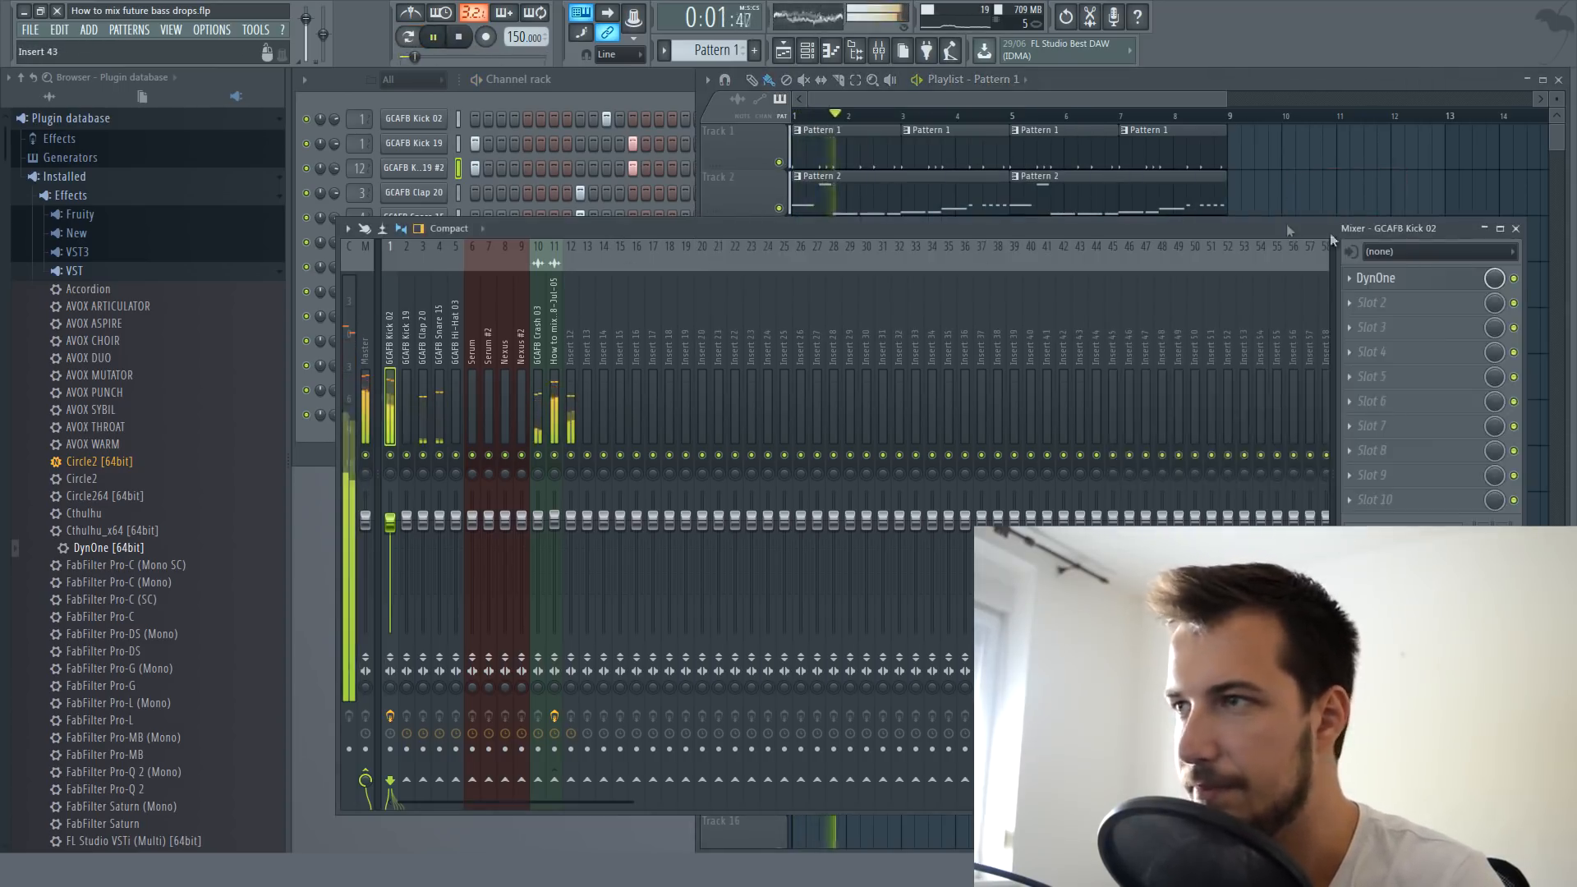
left_click(1516, 230)
left_click(336, 216)
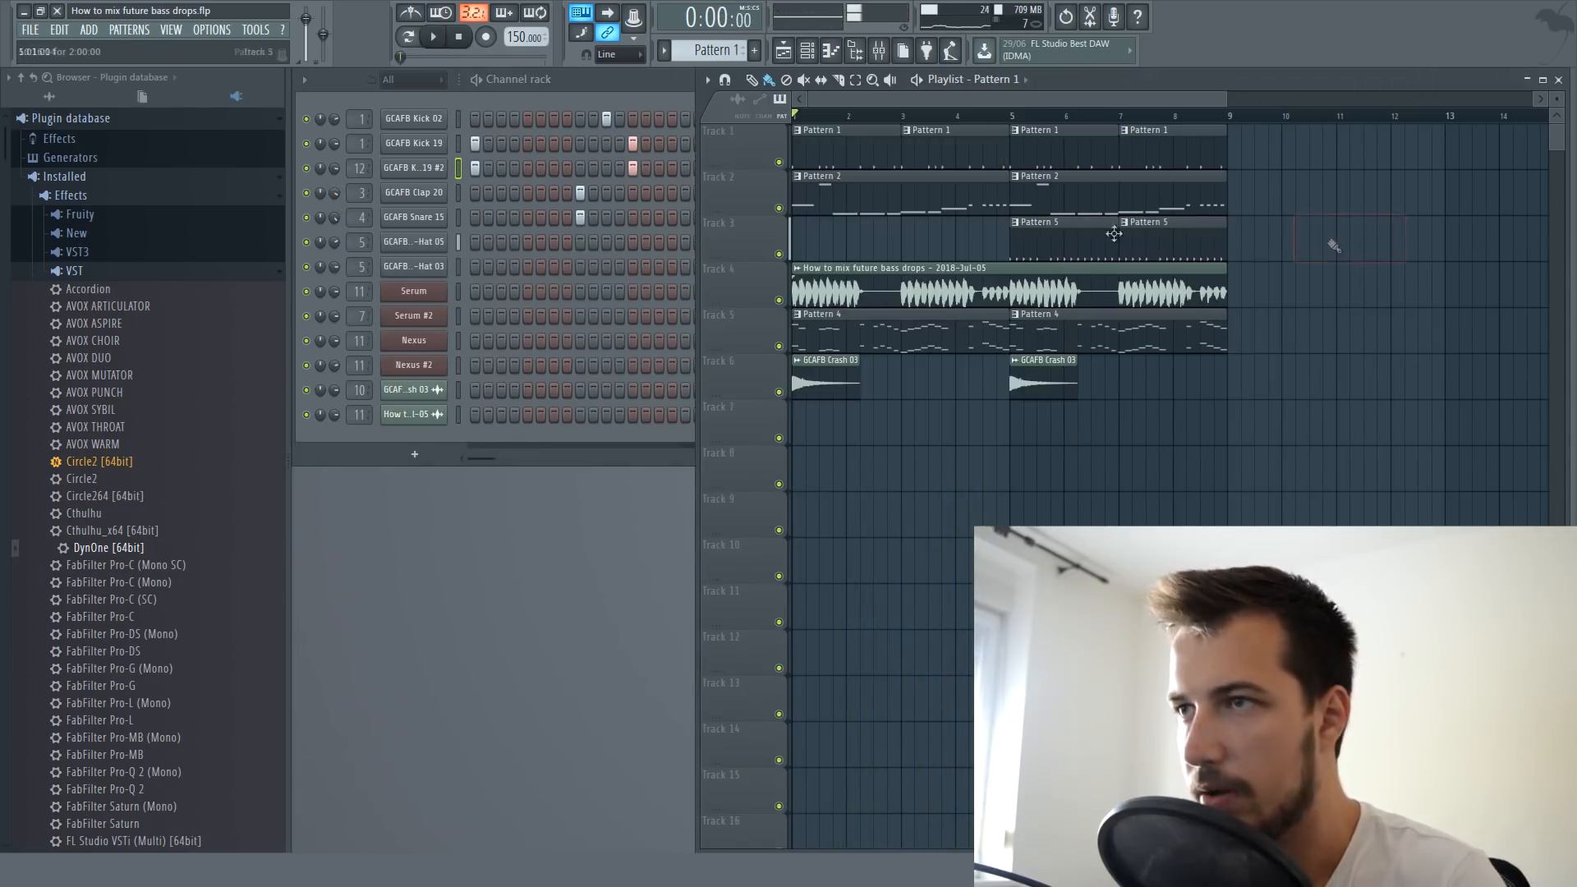
- Select the hi-hat Pattern 5 and play it on its own in pattern mode
left_click(1076, 245)
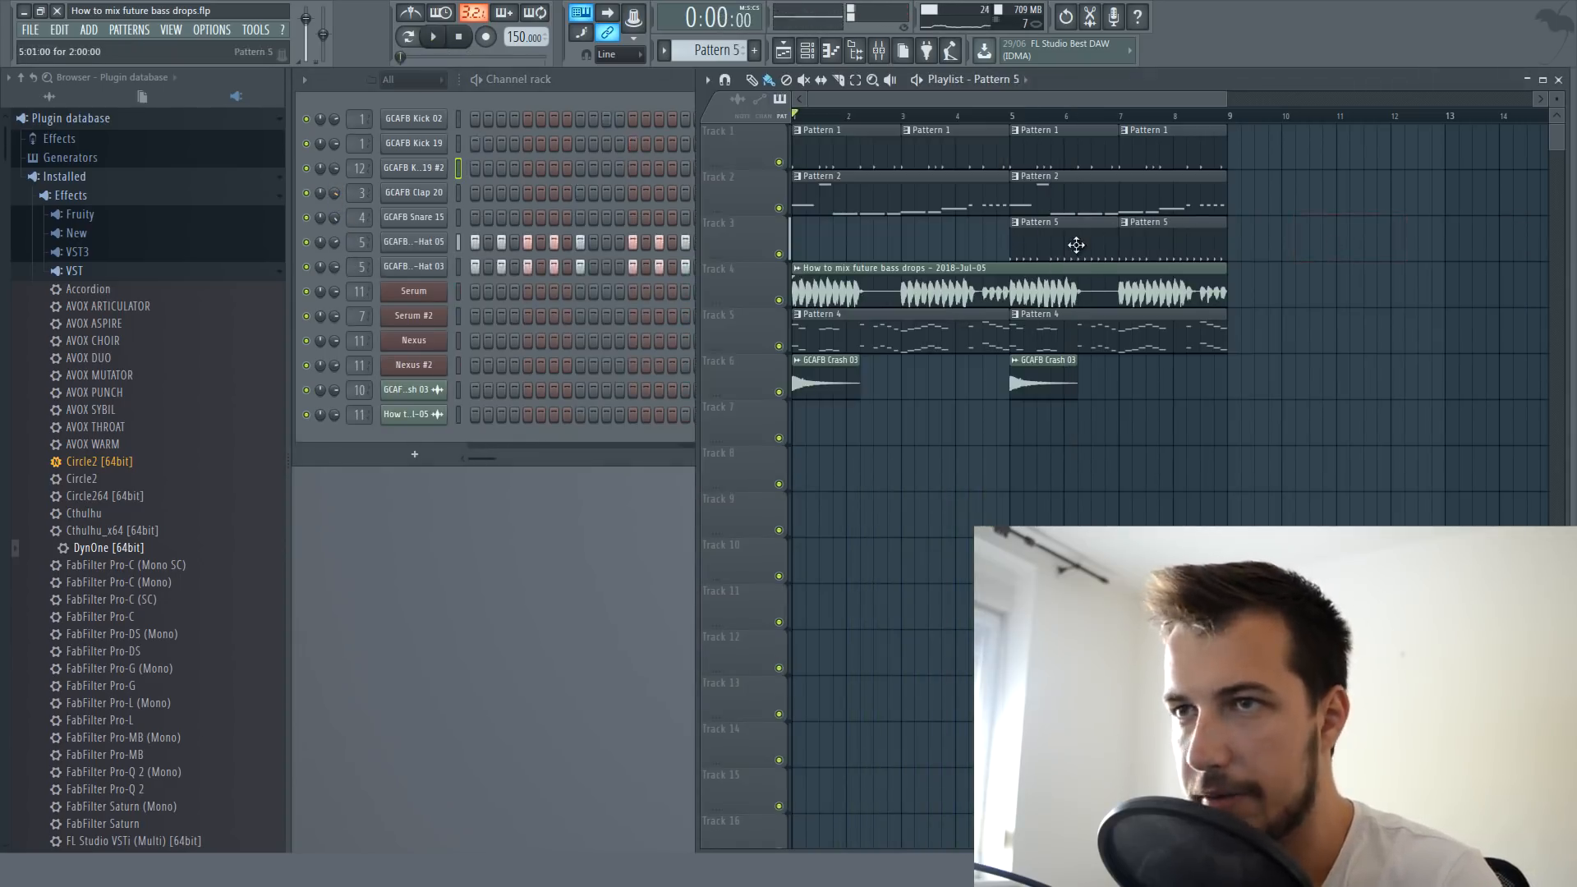
left_click(436, 41)
left_click(879, 50)
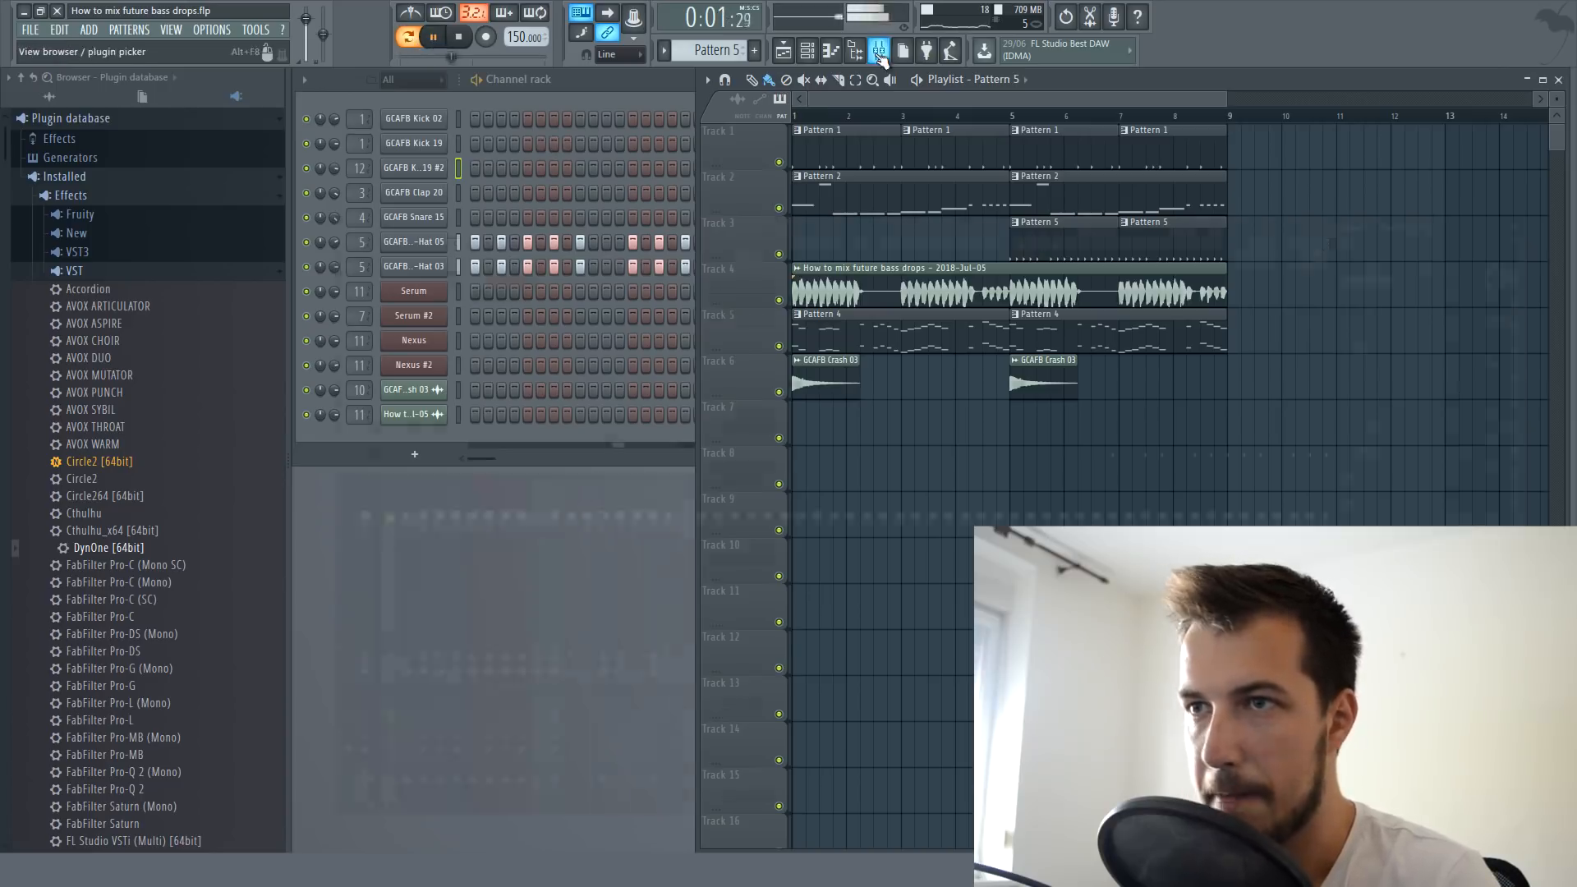
key("space")
- Insert Fruity Reeverb in slot 1 of the GCAFB Hi-Hat 03 mixer track
left_click(451, 310)
left_click(1361, 278)
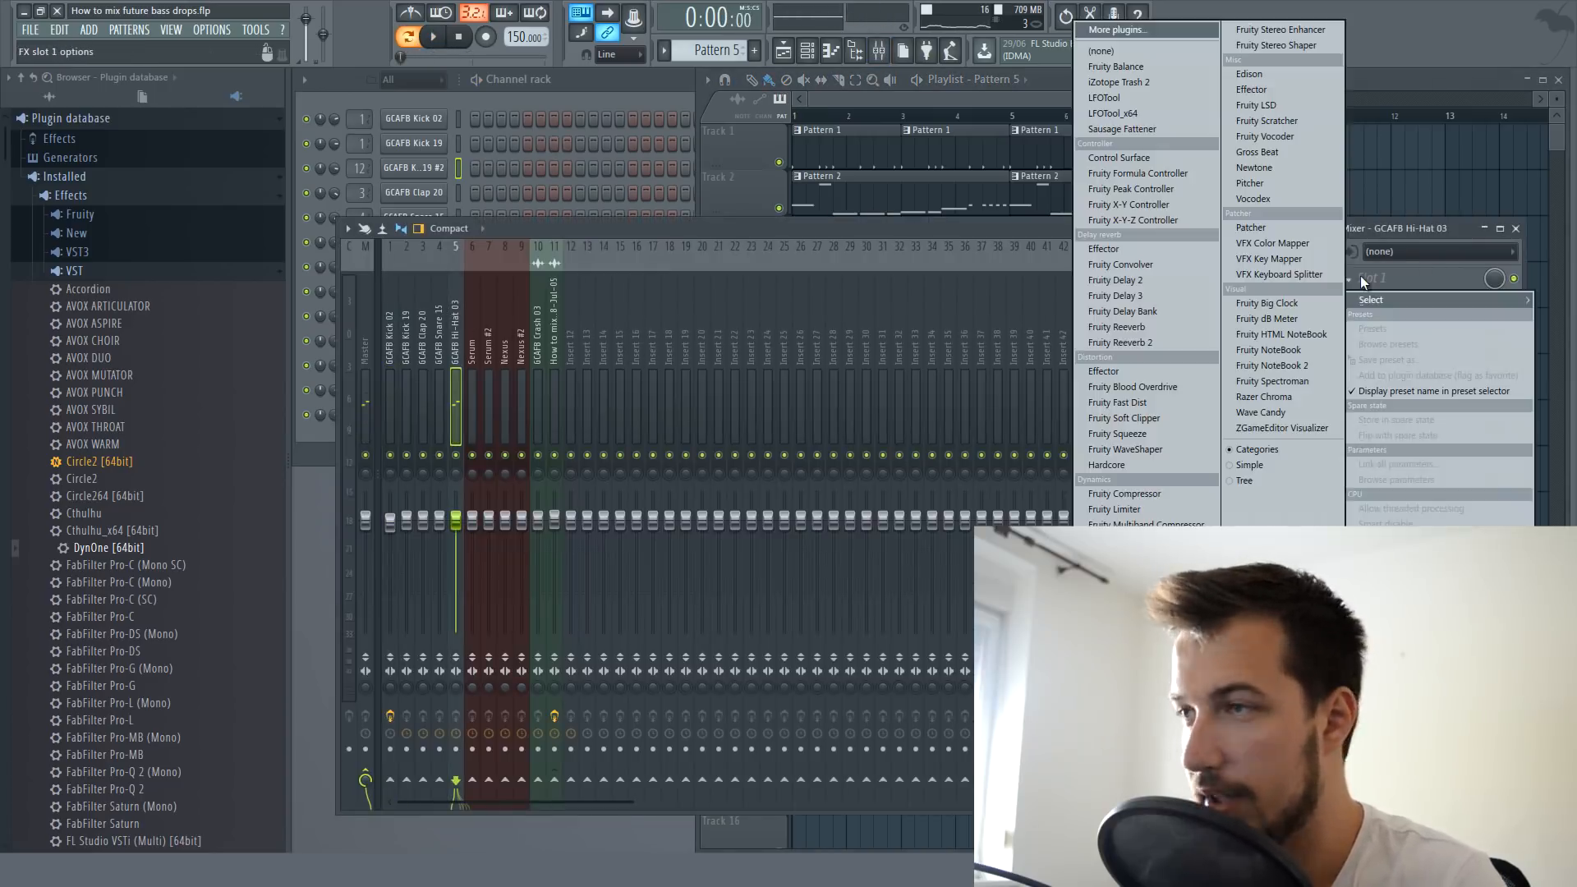
left_click(1119, 327)
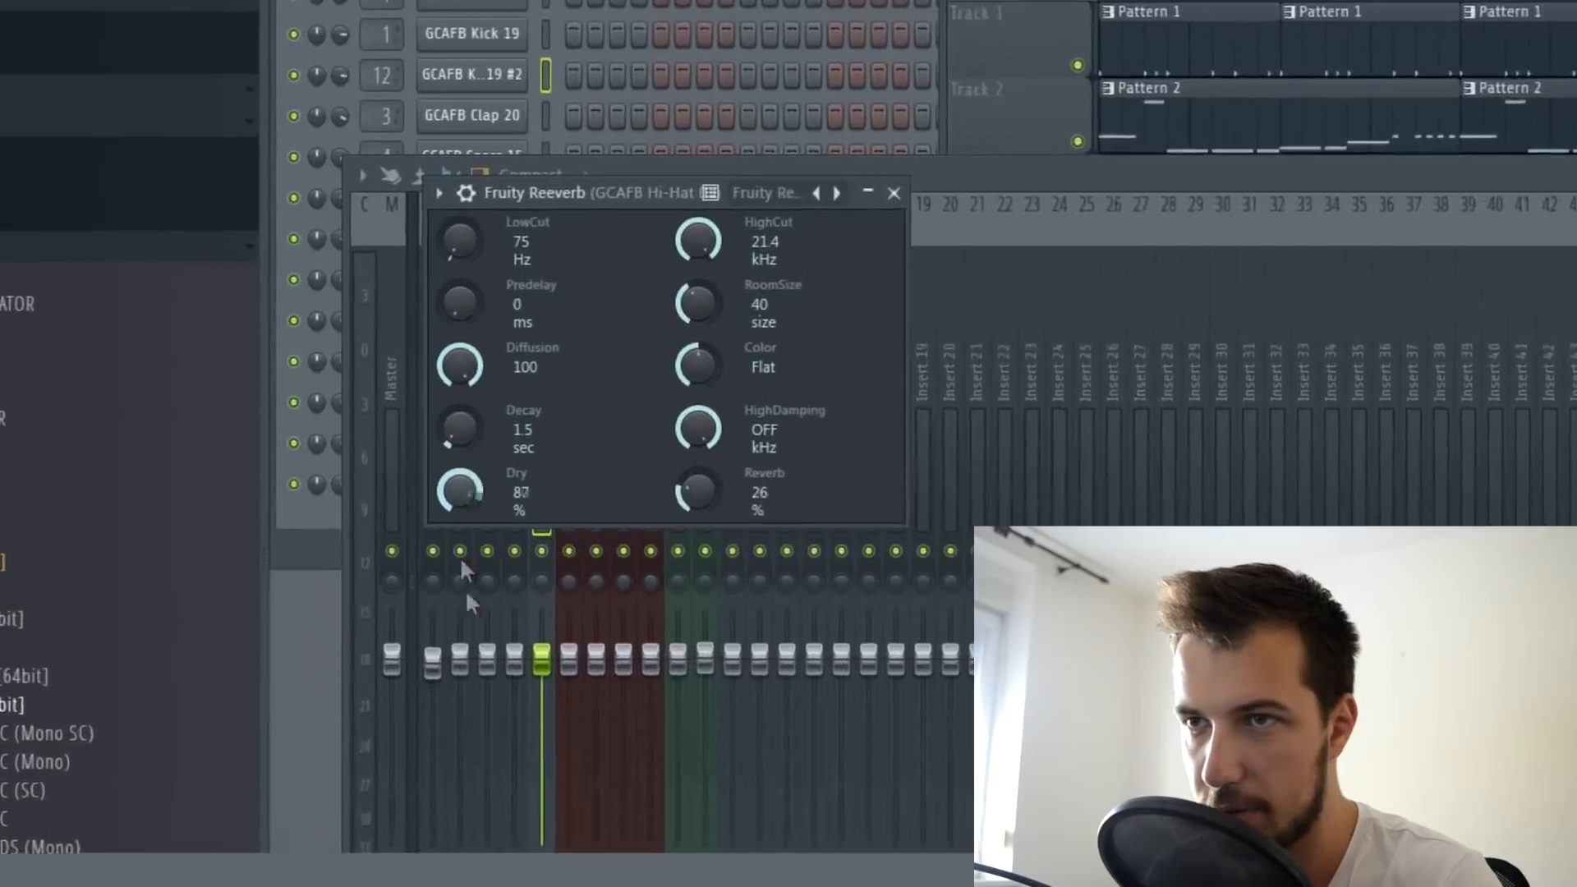
- Lower the hi-hat reverb's dry level to about 61% and its decay to about 0.3 sec, fine-tuning both during playback
left_click_drag(465, 593, 471, 731)
left_click_drag(502, 491, 504, 500)
key("space")
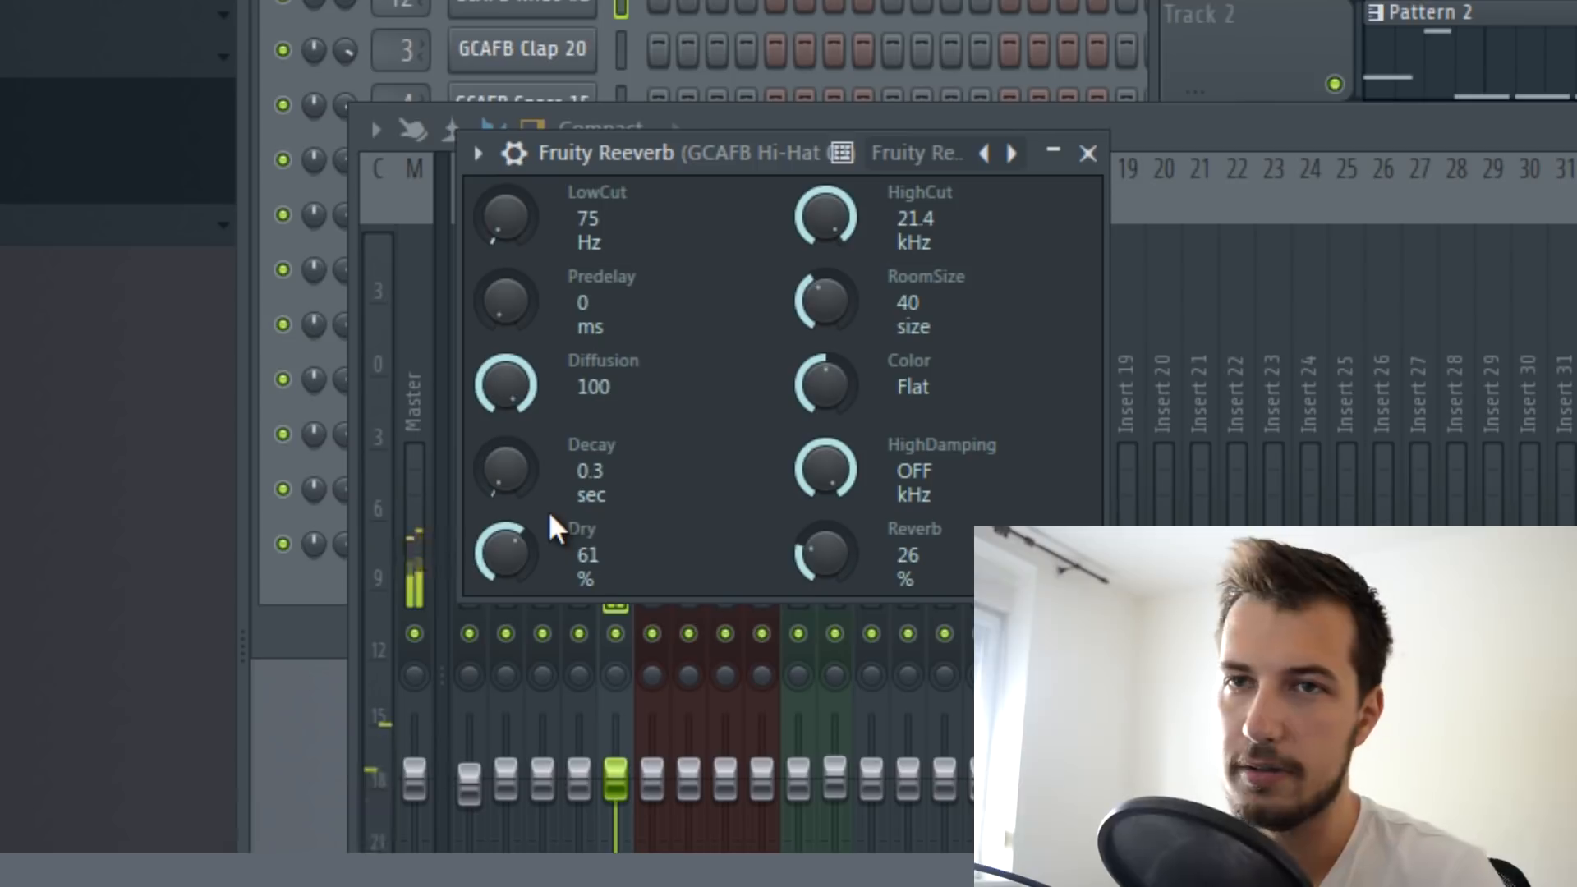
mouse_move(505, 549)
left_mouse_down()
mouse_move(524, 796)
mouse_move(506, 552)
left_mouse_up()
mouse_move(496, 496)
left_mouse_down()
mouse_move(486, 484)
mouse_move(502, 493)
left_mouse_up()
left_click(1087, 153)
- Insert Fruity parametric EQ 2 in slot 2 of the hi-hat track and boost the highs with bands 6 and 7
left_click(1360, 304)
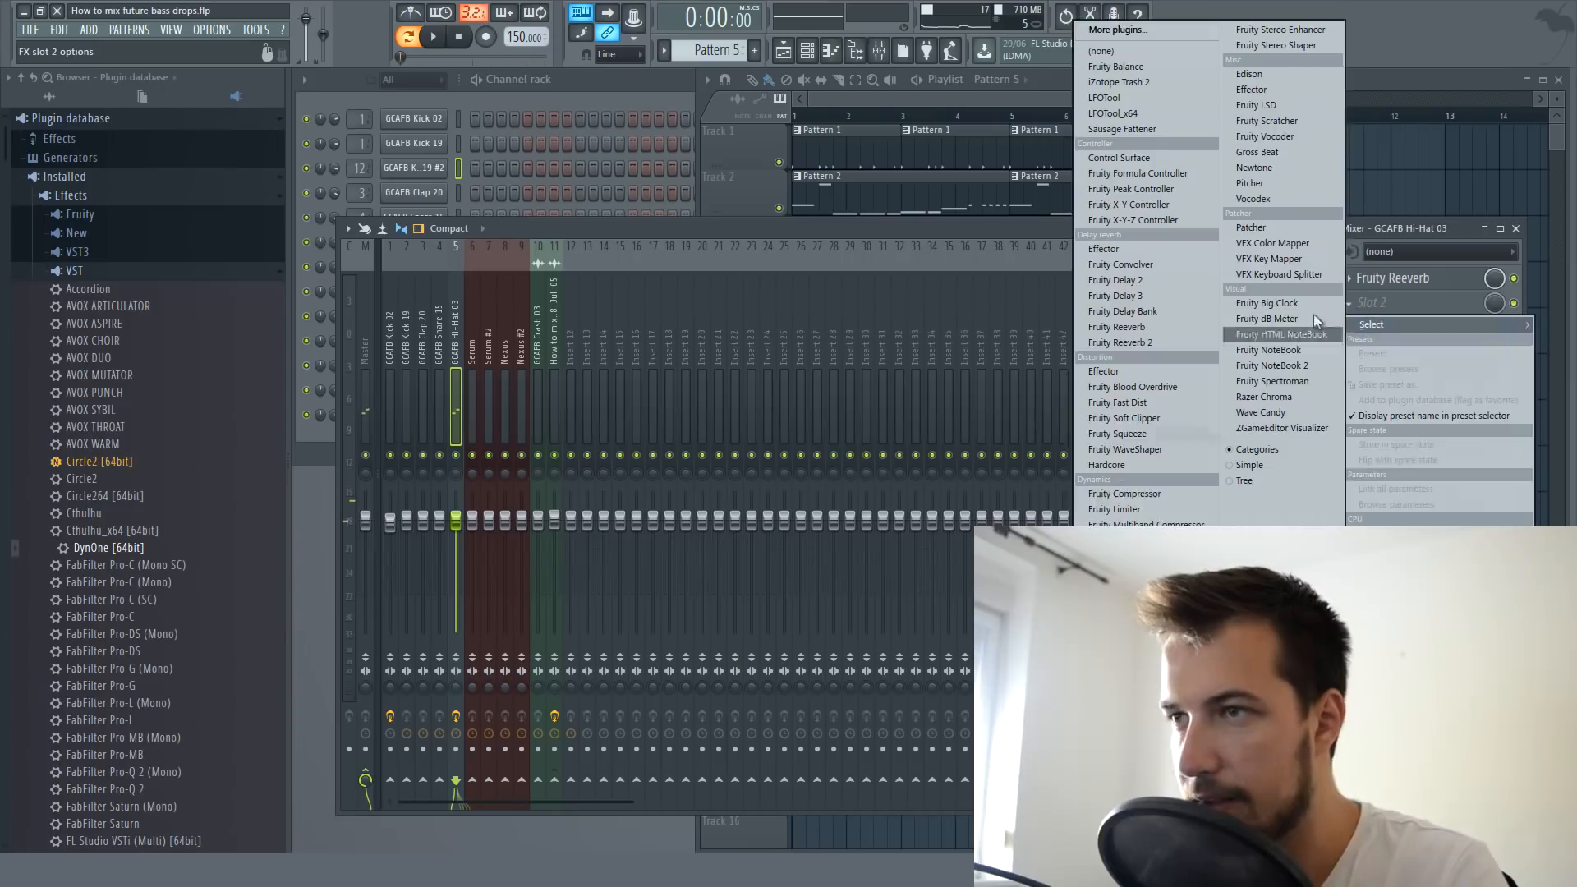
left_click(1137, 710)
left_click_drag(671, 396, 681, 378)
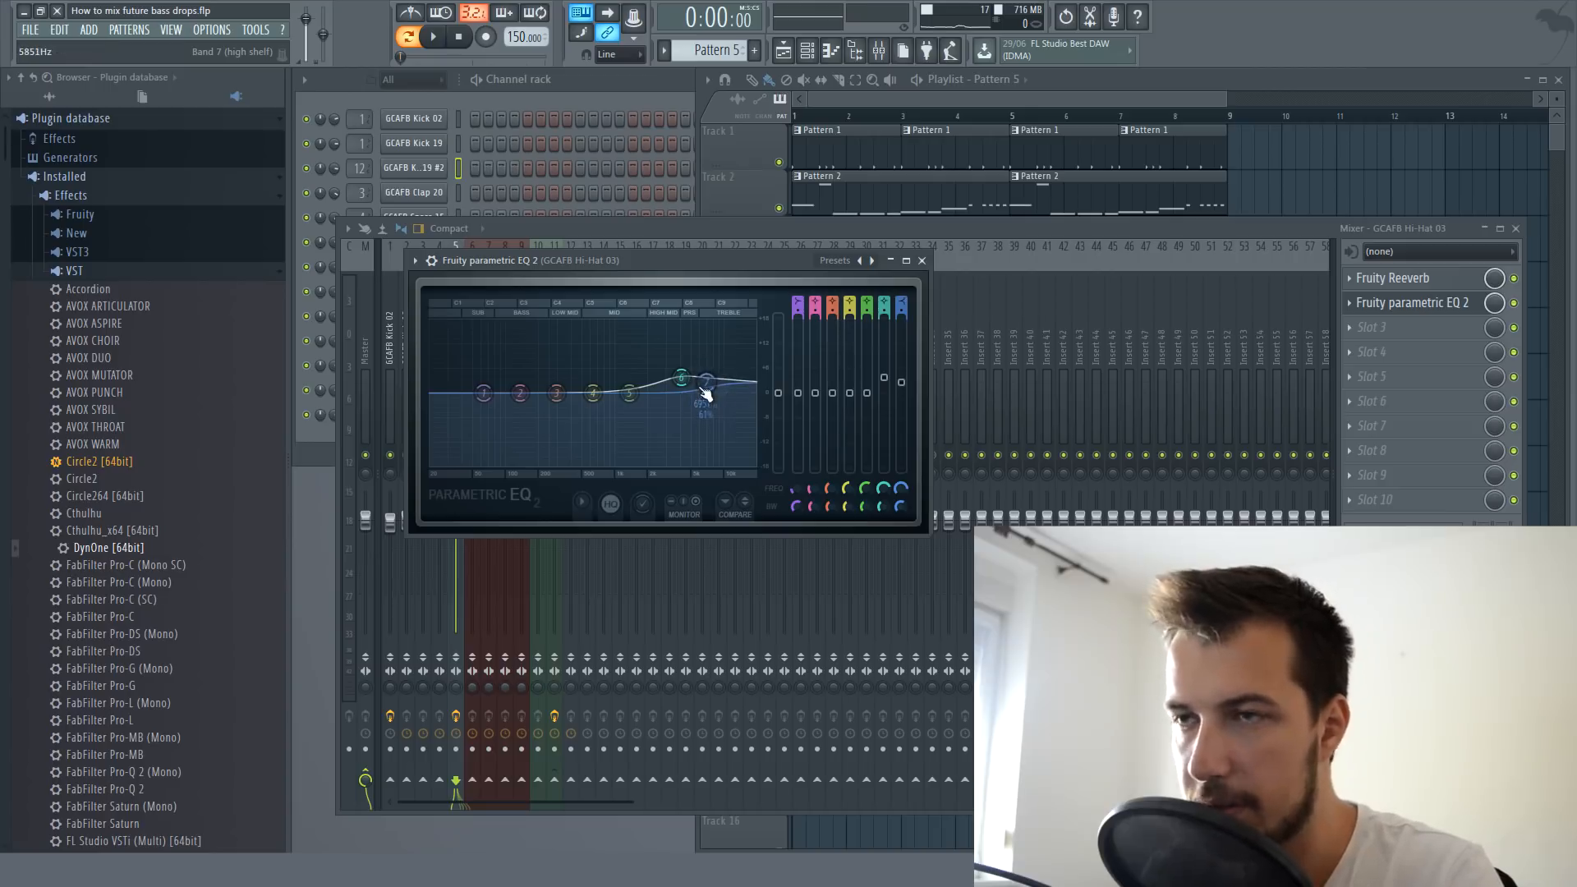
key("space")
left_click_drag(705, 391, 704, 368)
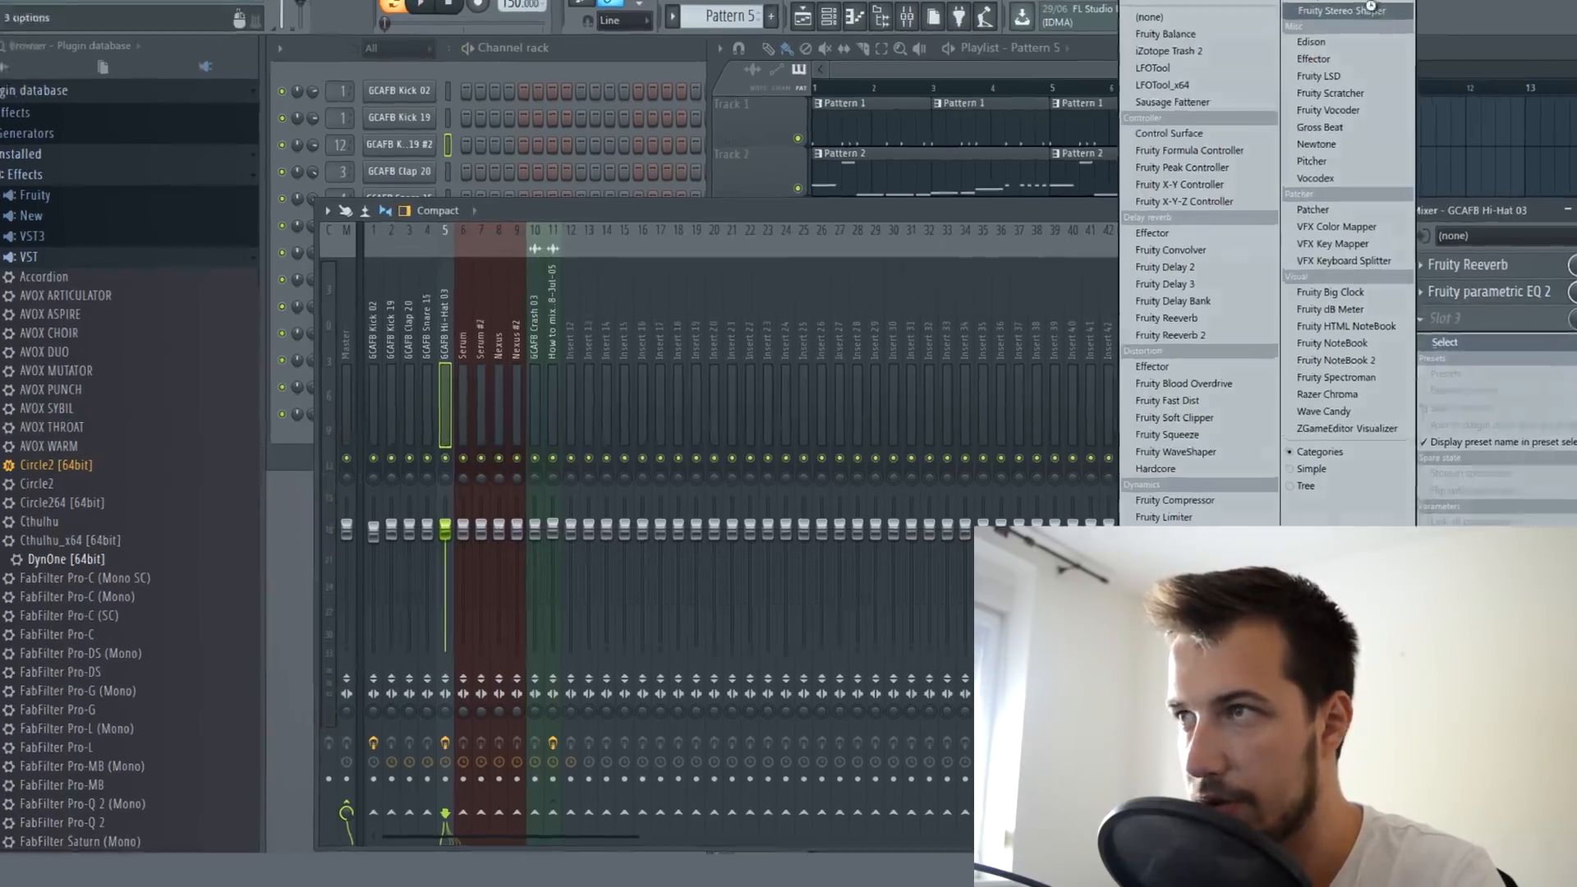
- Insert Fruity Stereo Shaper in slot 3 of the hi-hat track, apply the Stereoize 2 preset and listen to the widened hi-hats
left_click(1300, 46)
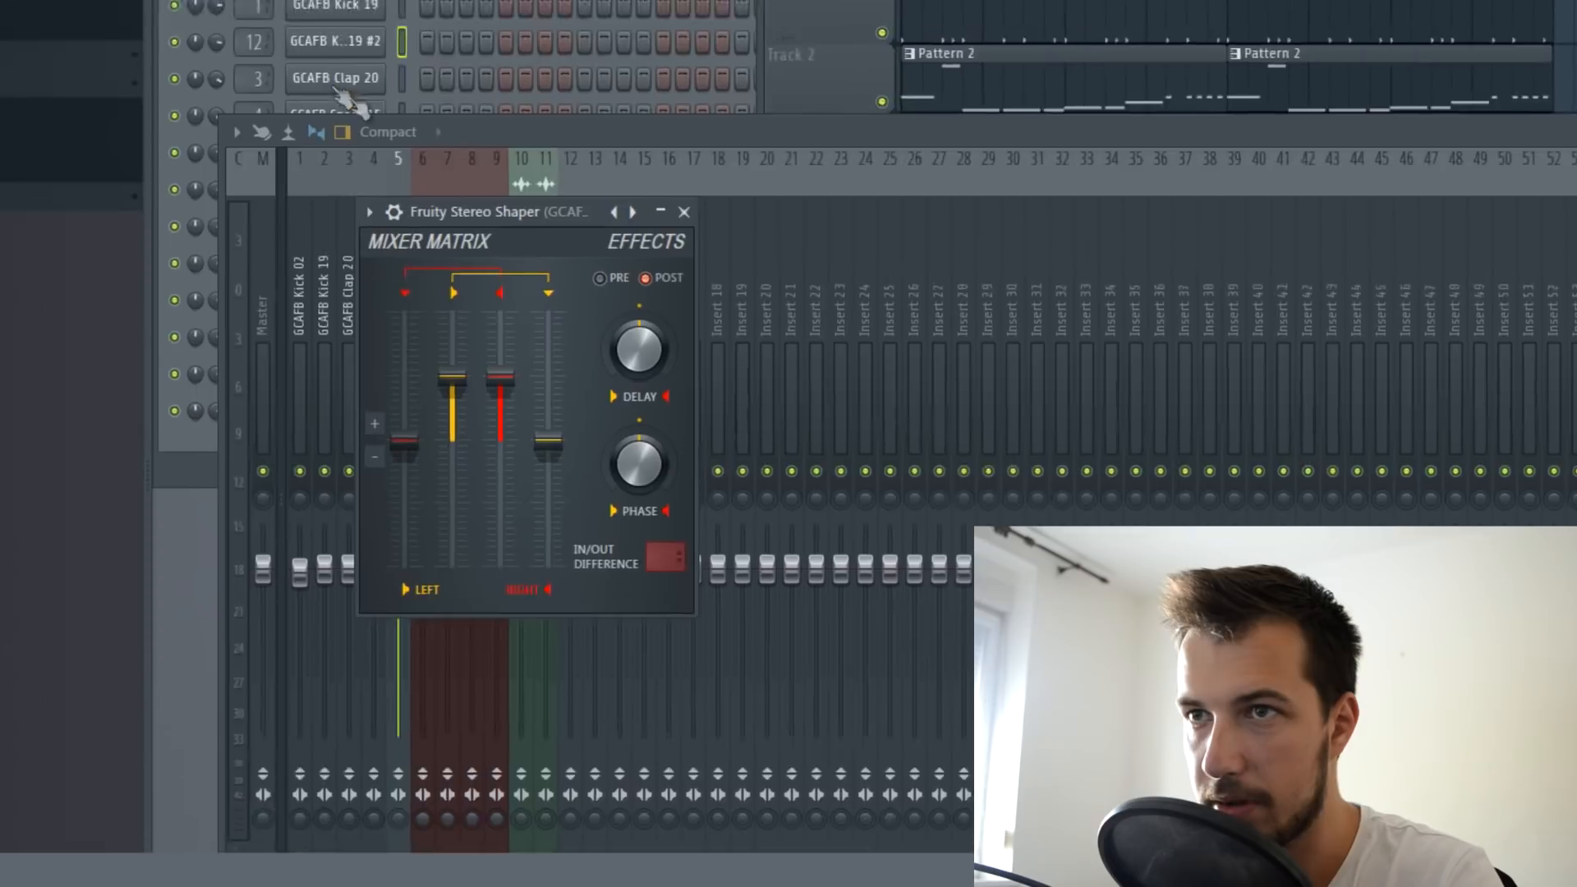
left_click(369, 212)
mouse_move(508, 283)
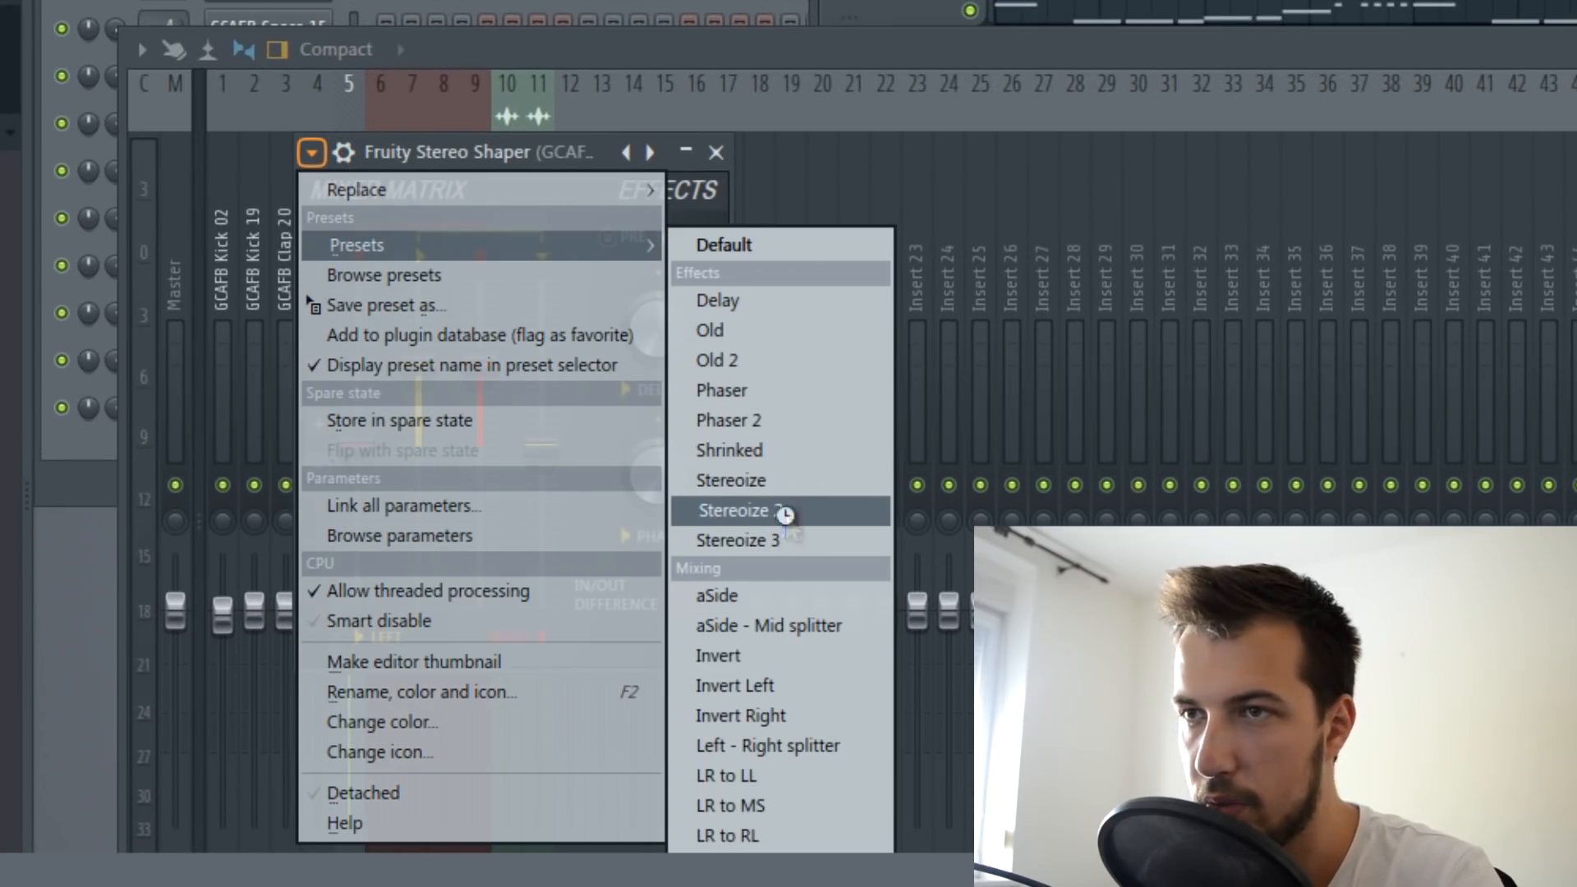
left_click(785, 514)
left_click(716, 153)
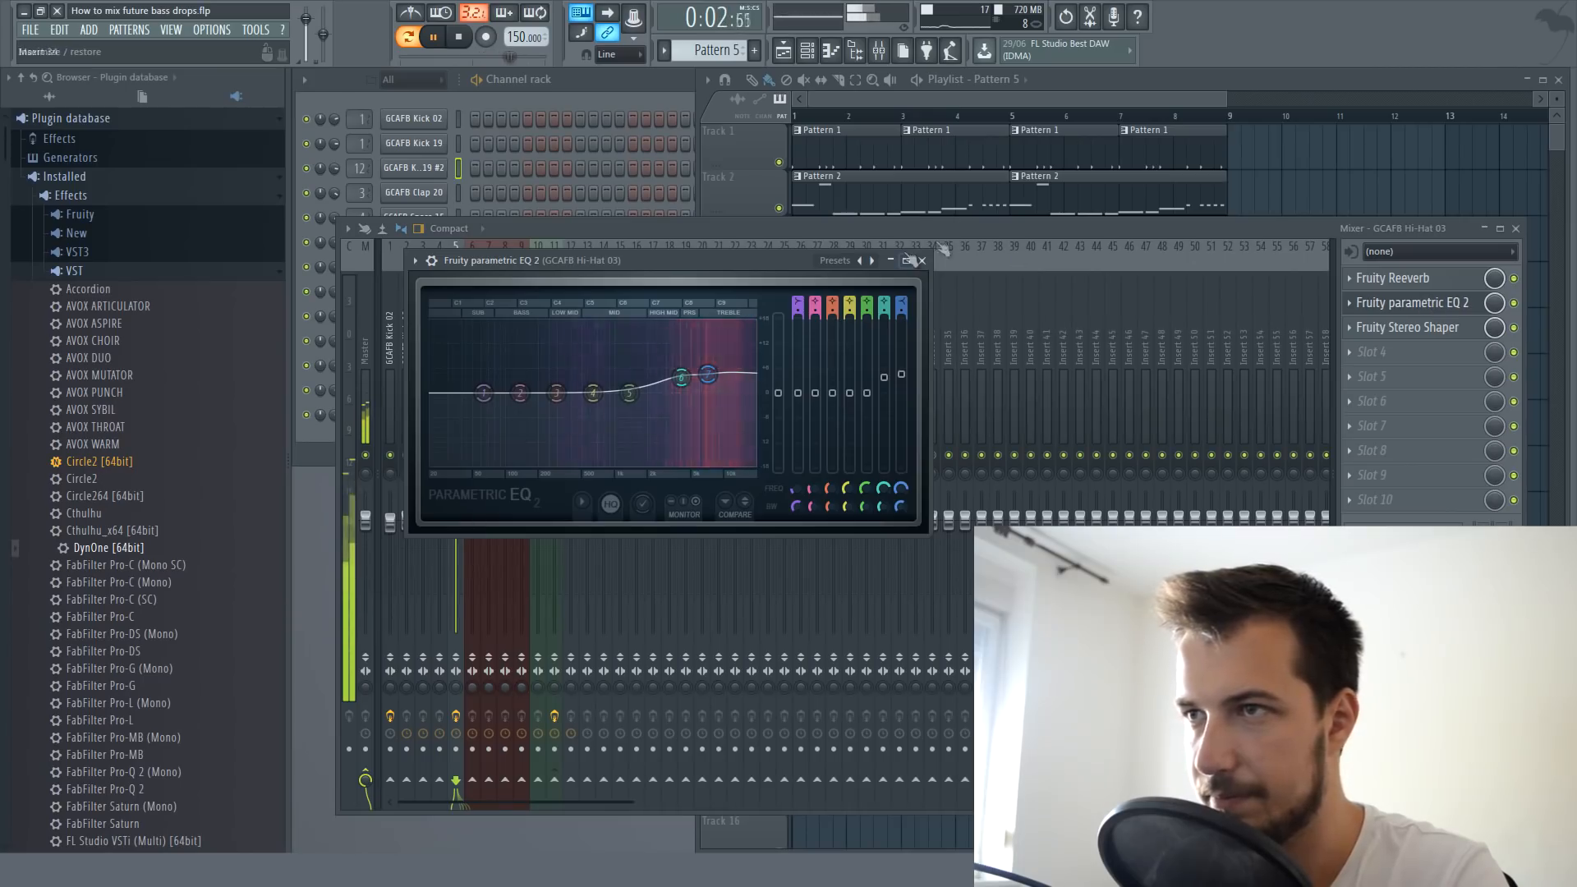
left_click(921, 260)
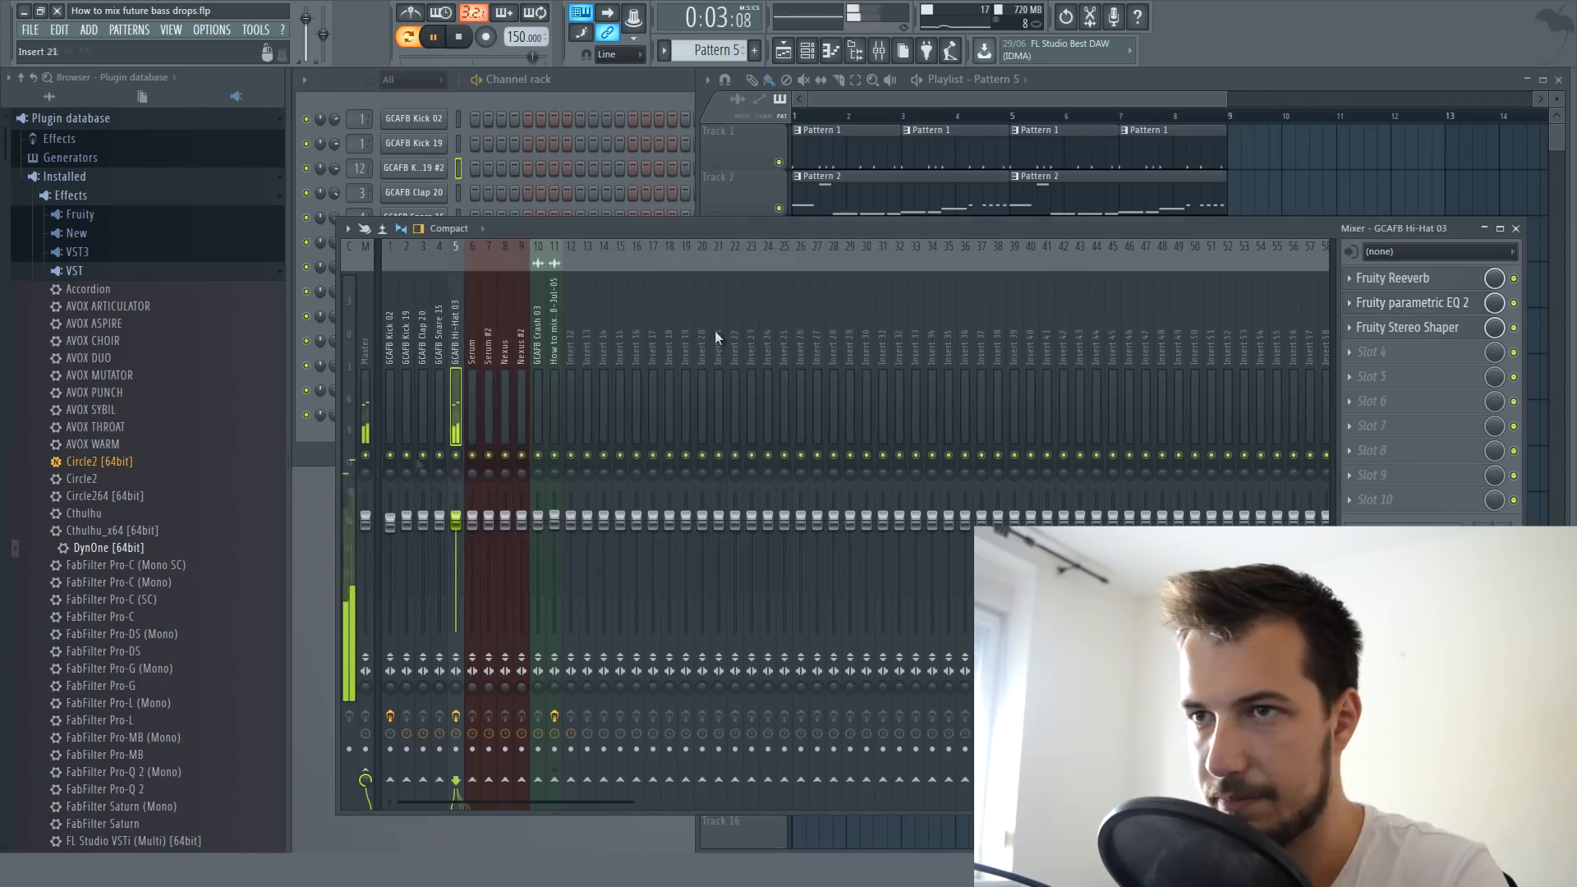
key("space")
key("F9")
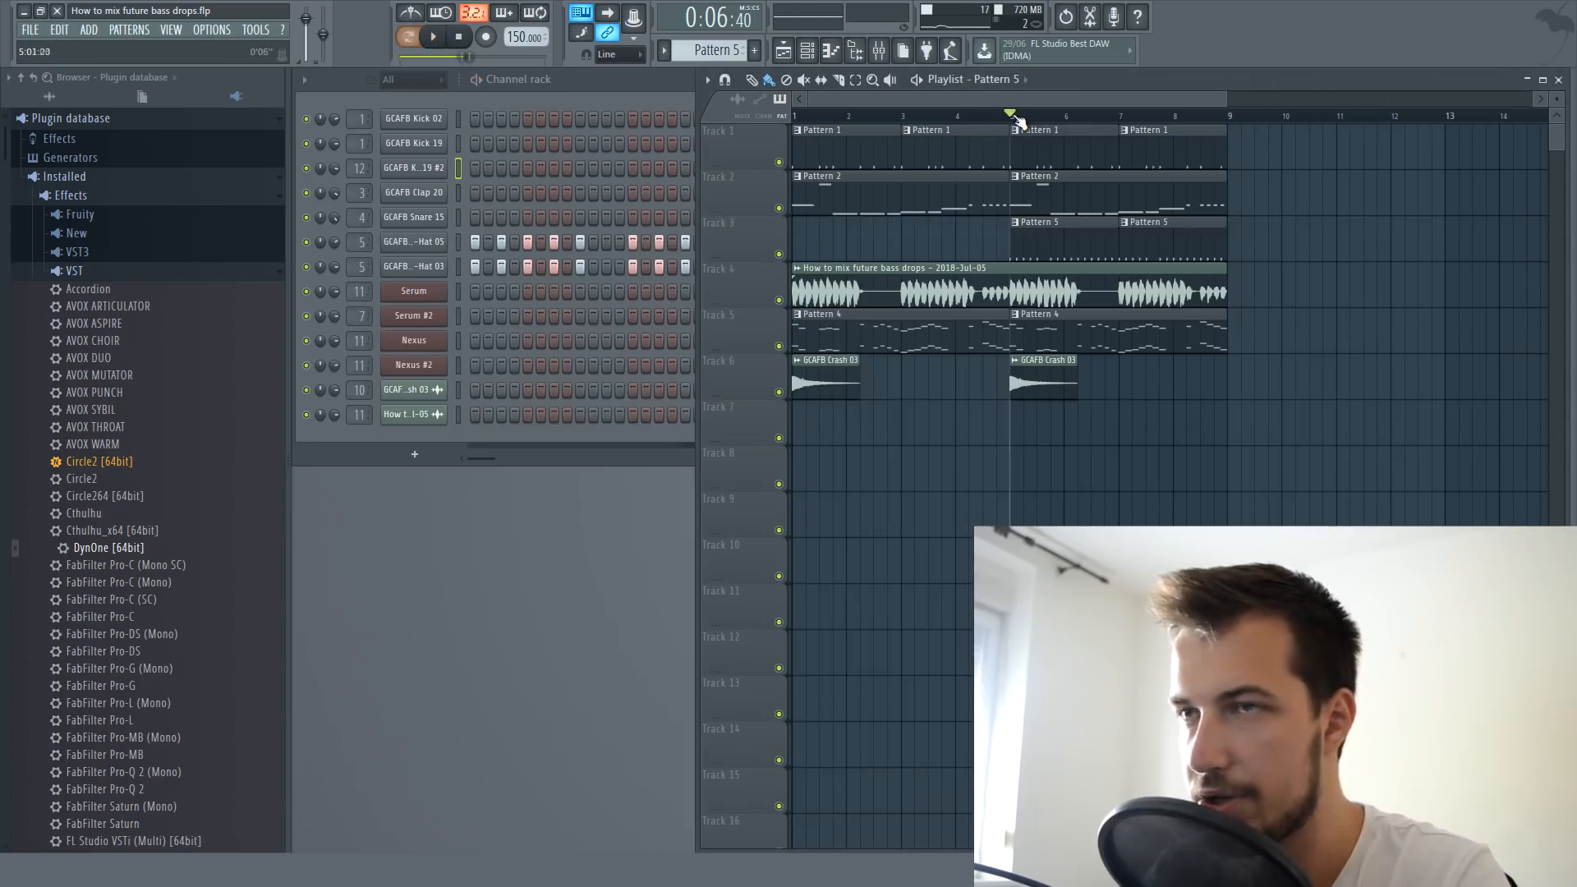
- Play the song from bar 5 and reset the hi-hat mixer track's volume fader
key("space")
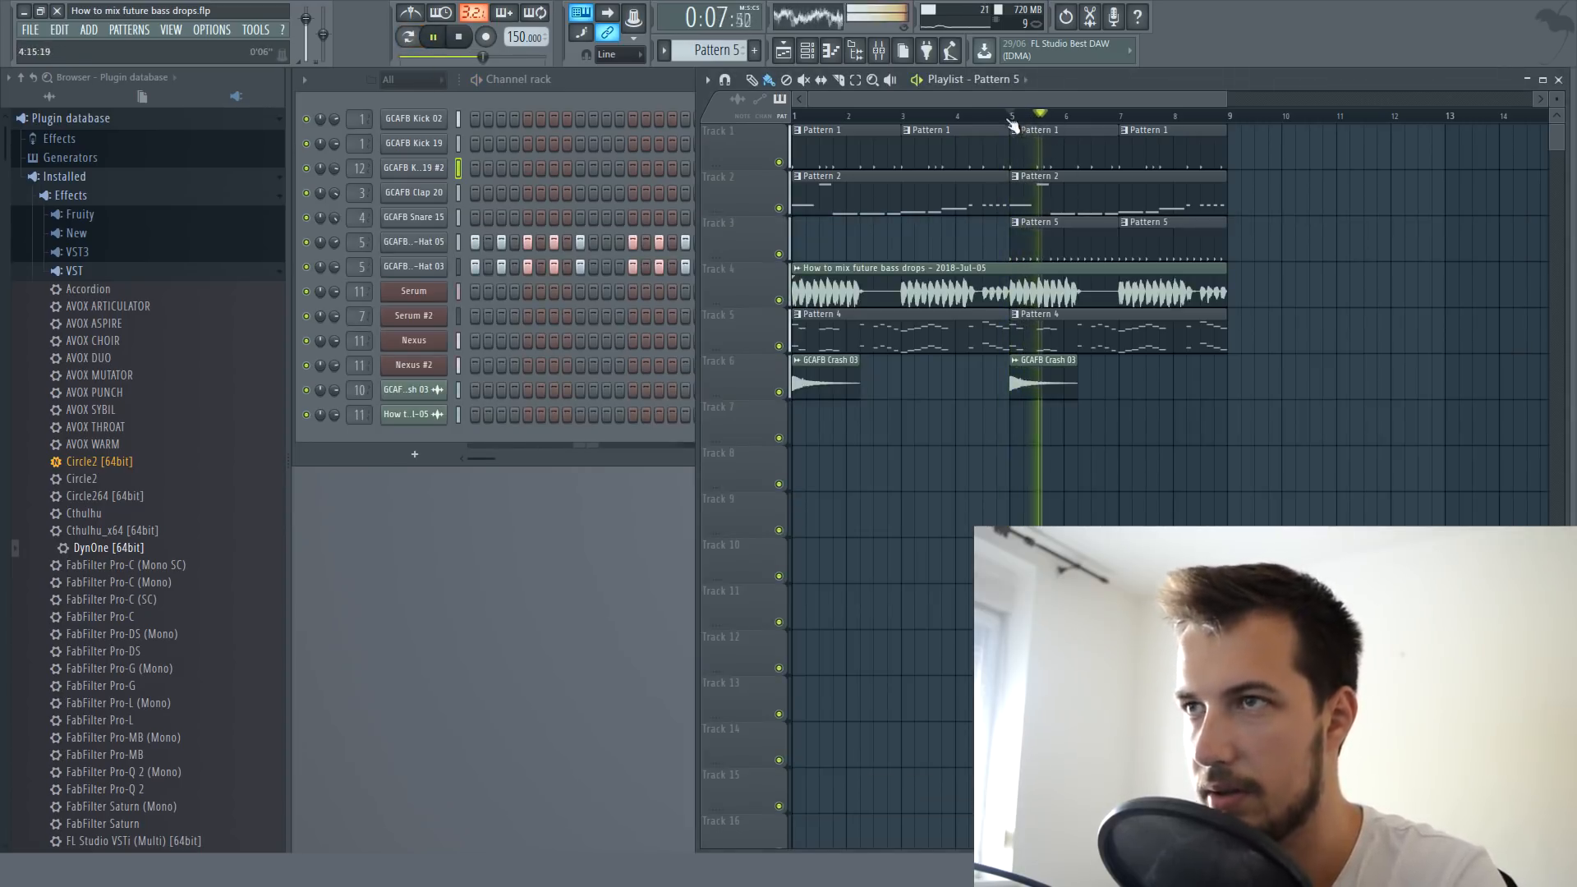
left_click(885, 59)
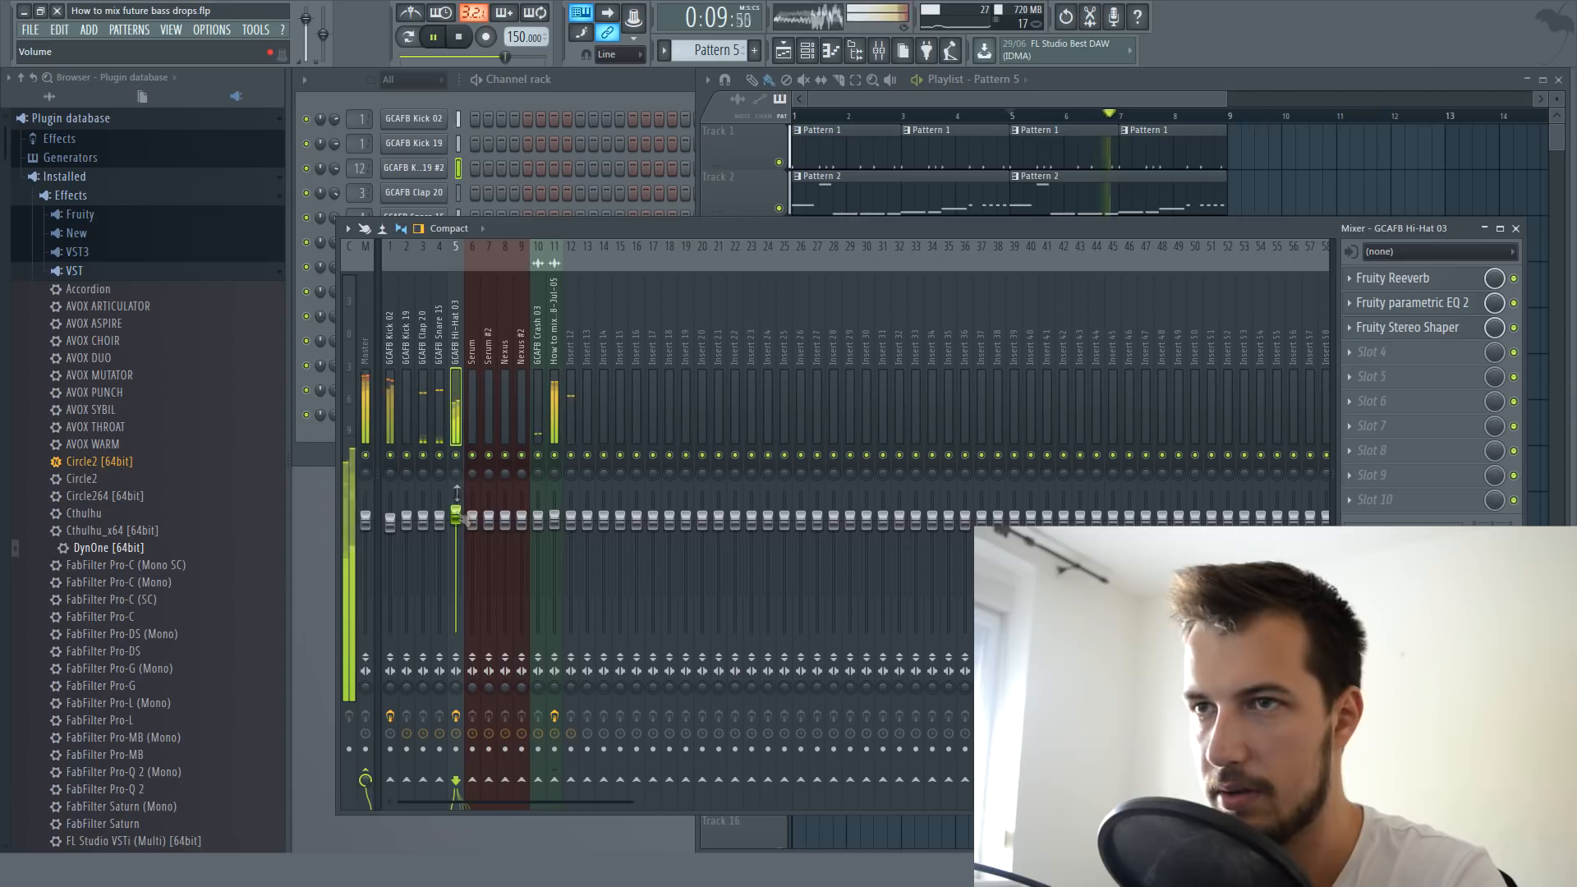
right_click(457, 517)
left_click(473, 529)
key("space")
- Insert DynOne in slot 4 of the hi-hat track and set LF to -11.1, LMF -7.8, MF -9.0, HMF -8.4 and HF -3.6 dB
left_click_drag(123, 551, 1392, 353)
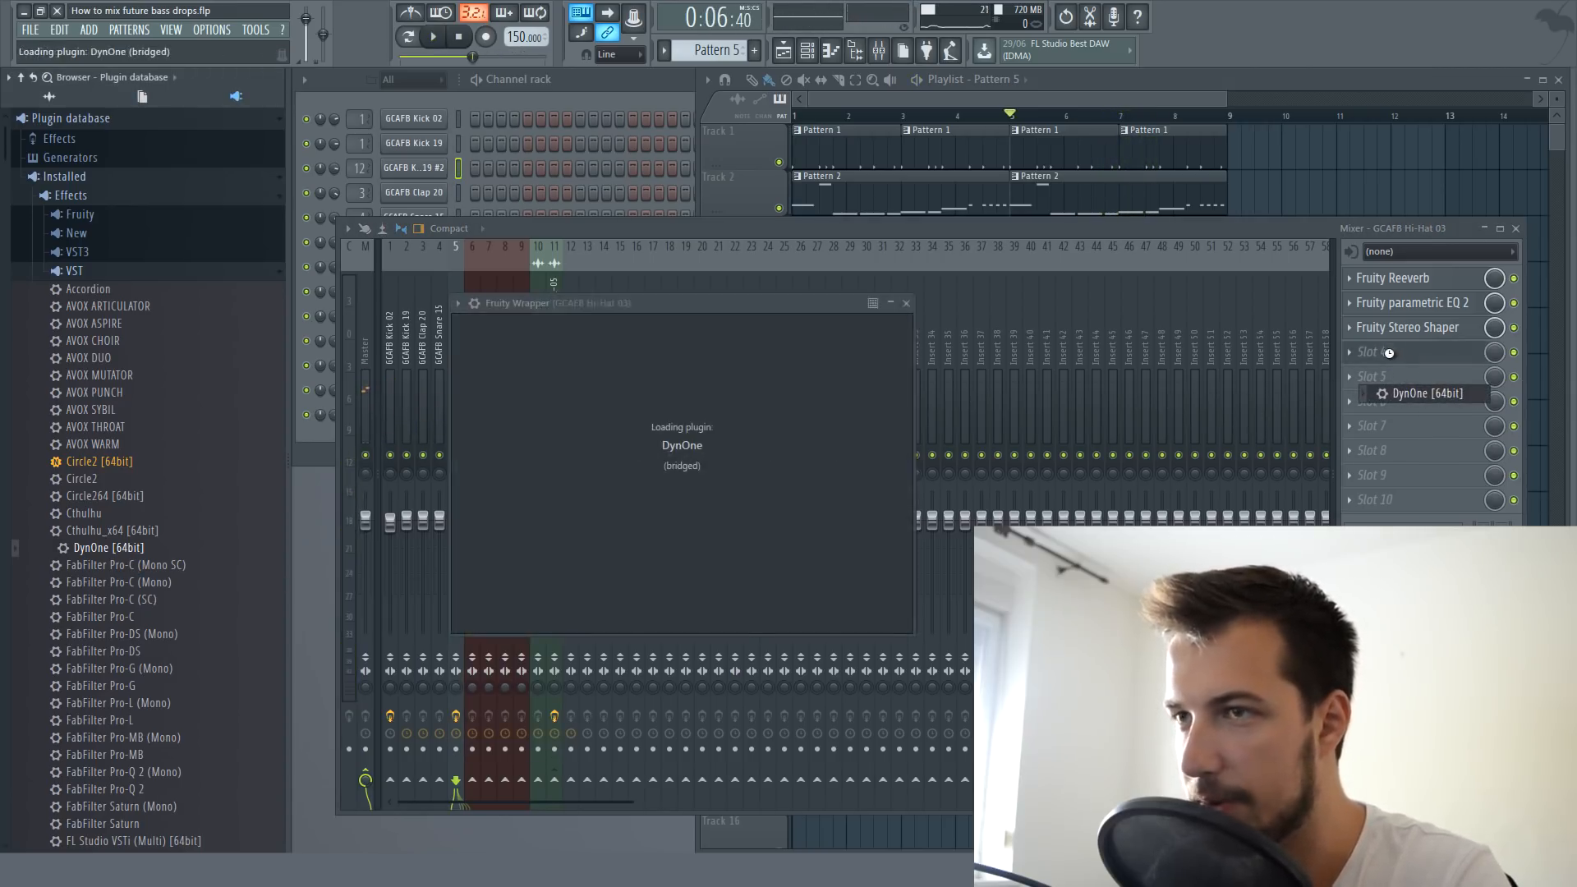
left_click_drag(905, 595, 908, 490)
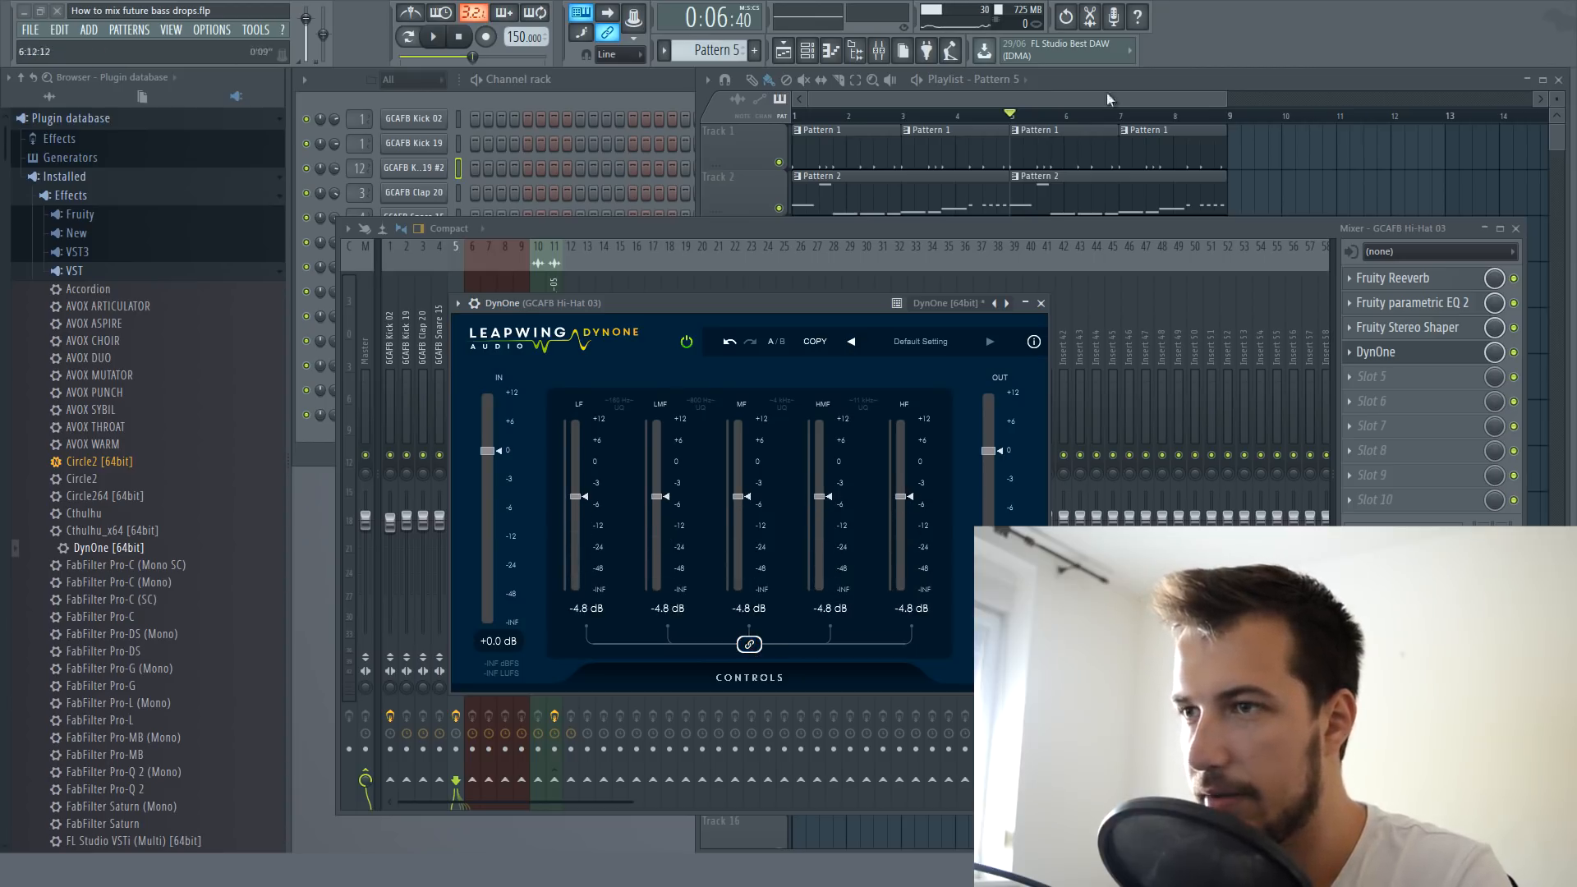
left_click(1144, 89)
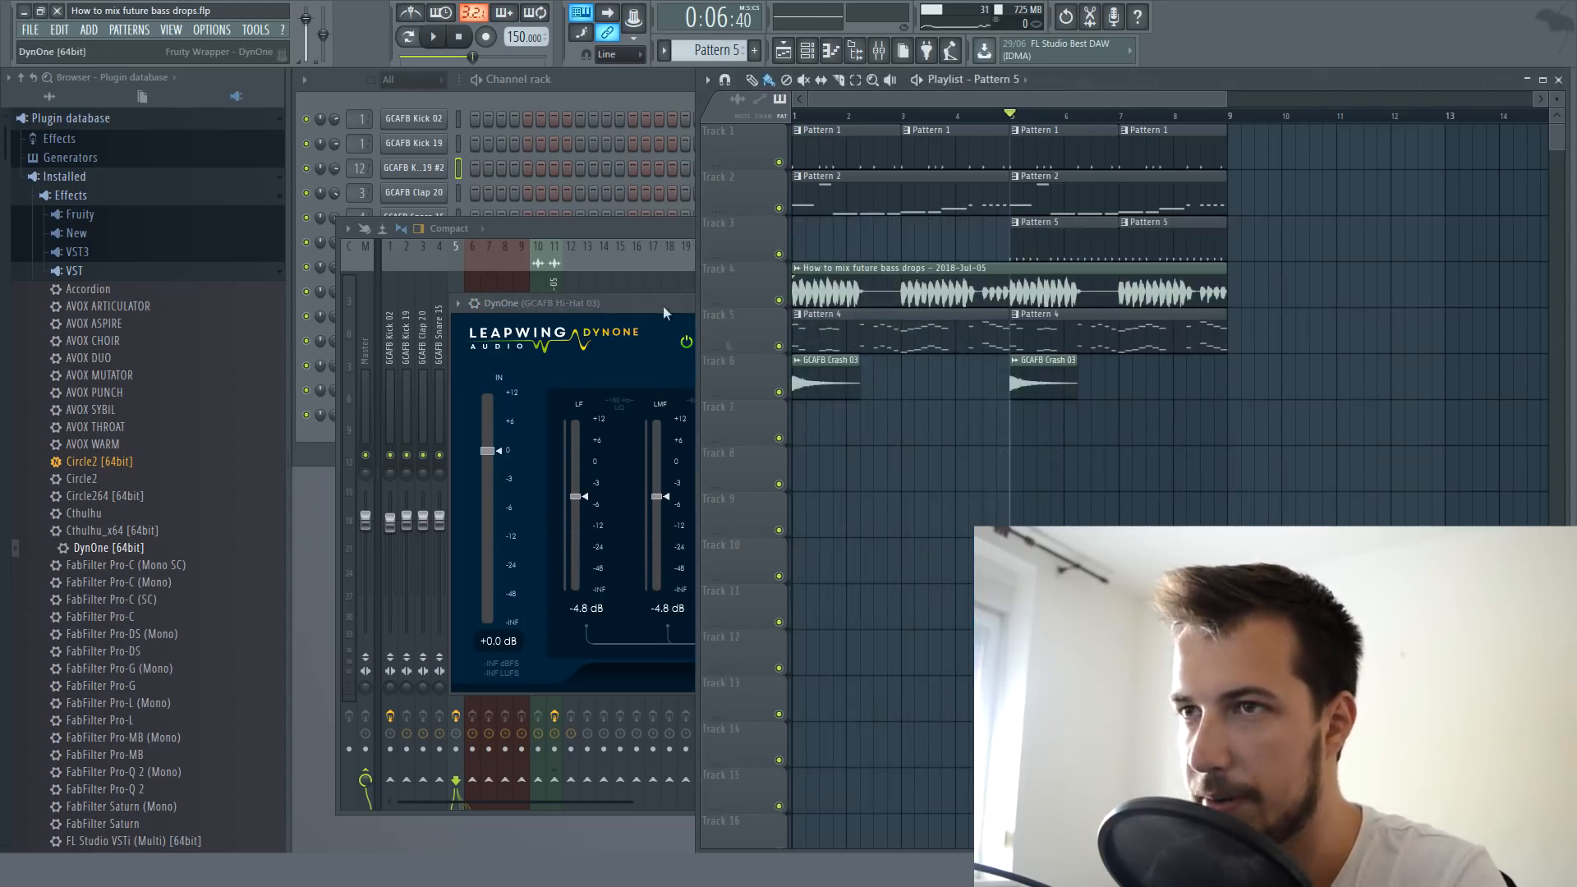
key("space")
left_click_drag(901, 496, 579, 531)
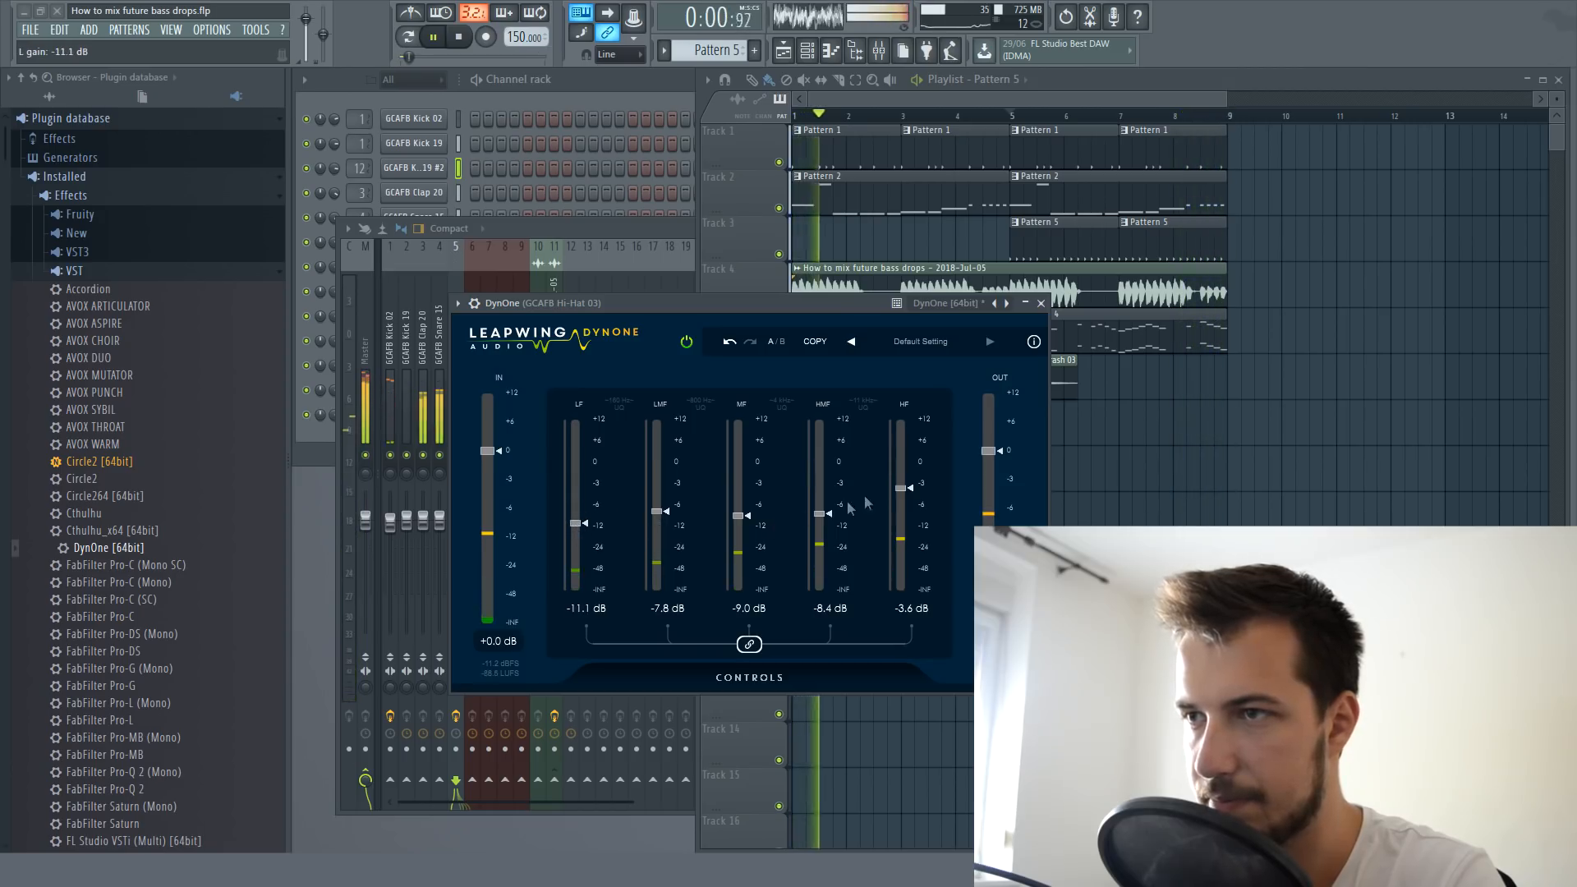
- Solo the hi-hat playlist track, compare its sound from bar 5 with DynOne bypassed and enabled, and unsolo the track
left_click(790, 247)
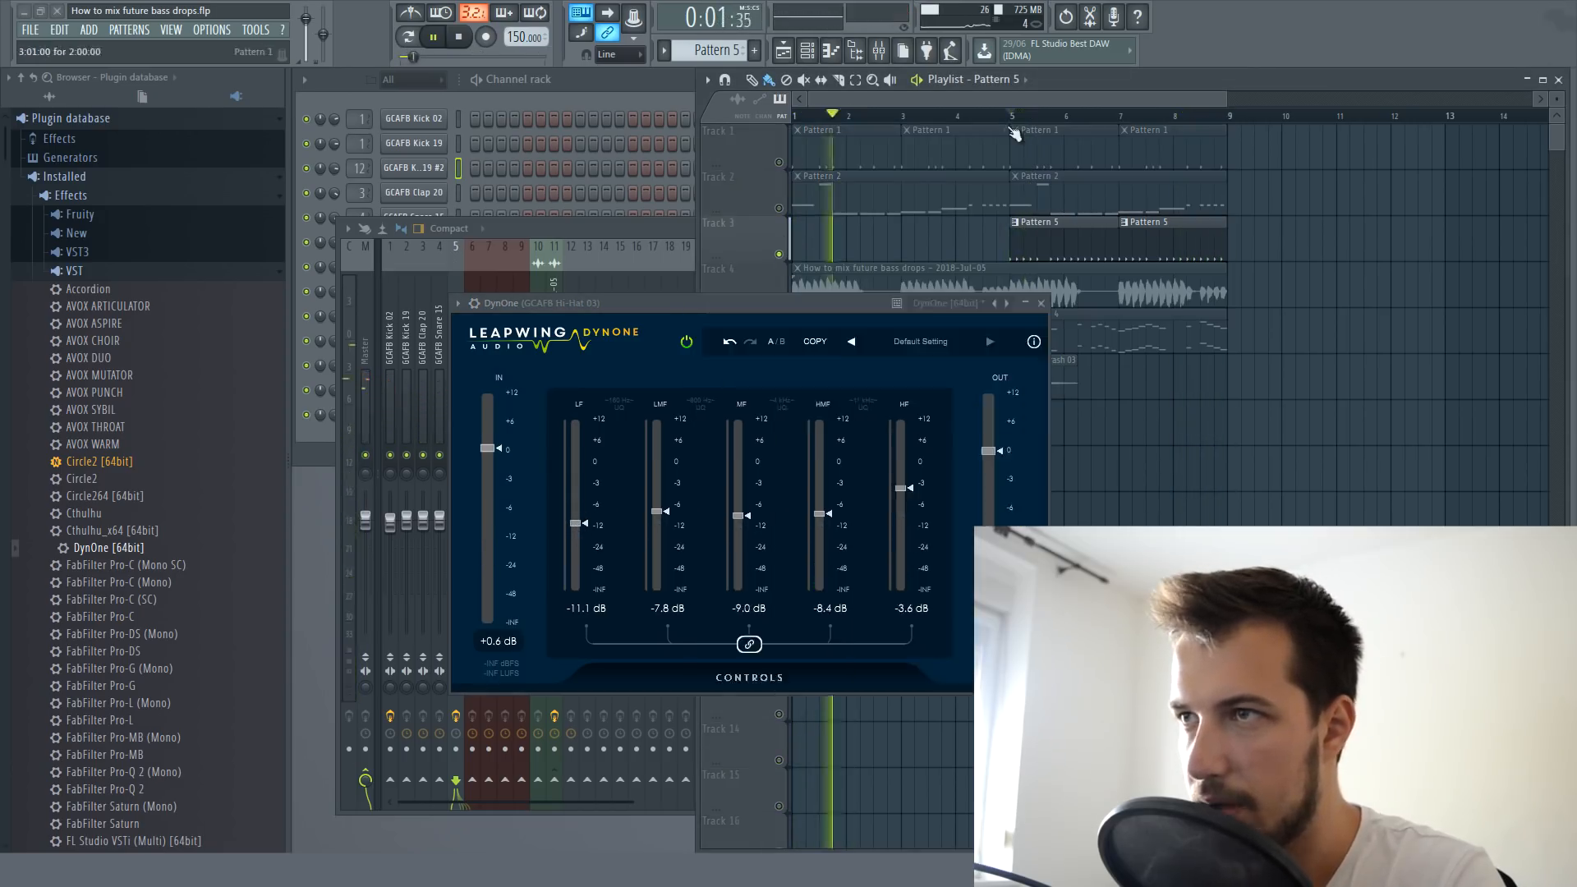
left_click(1011, 116)
key("space")
left_click(687, 313)
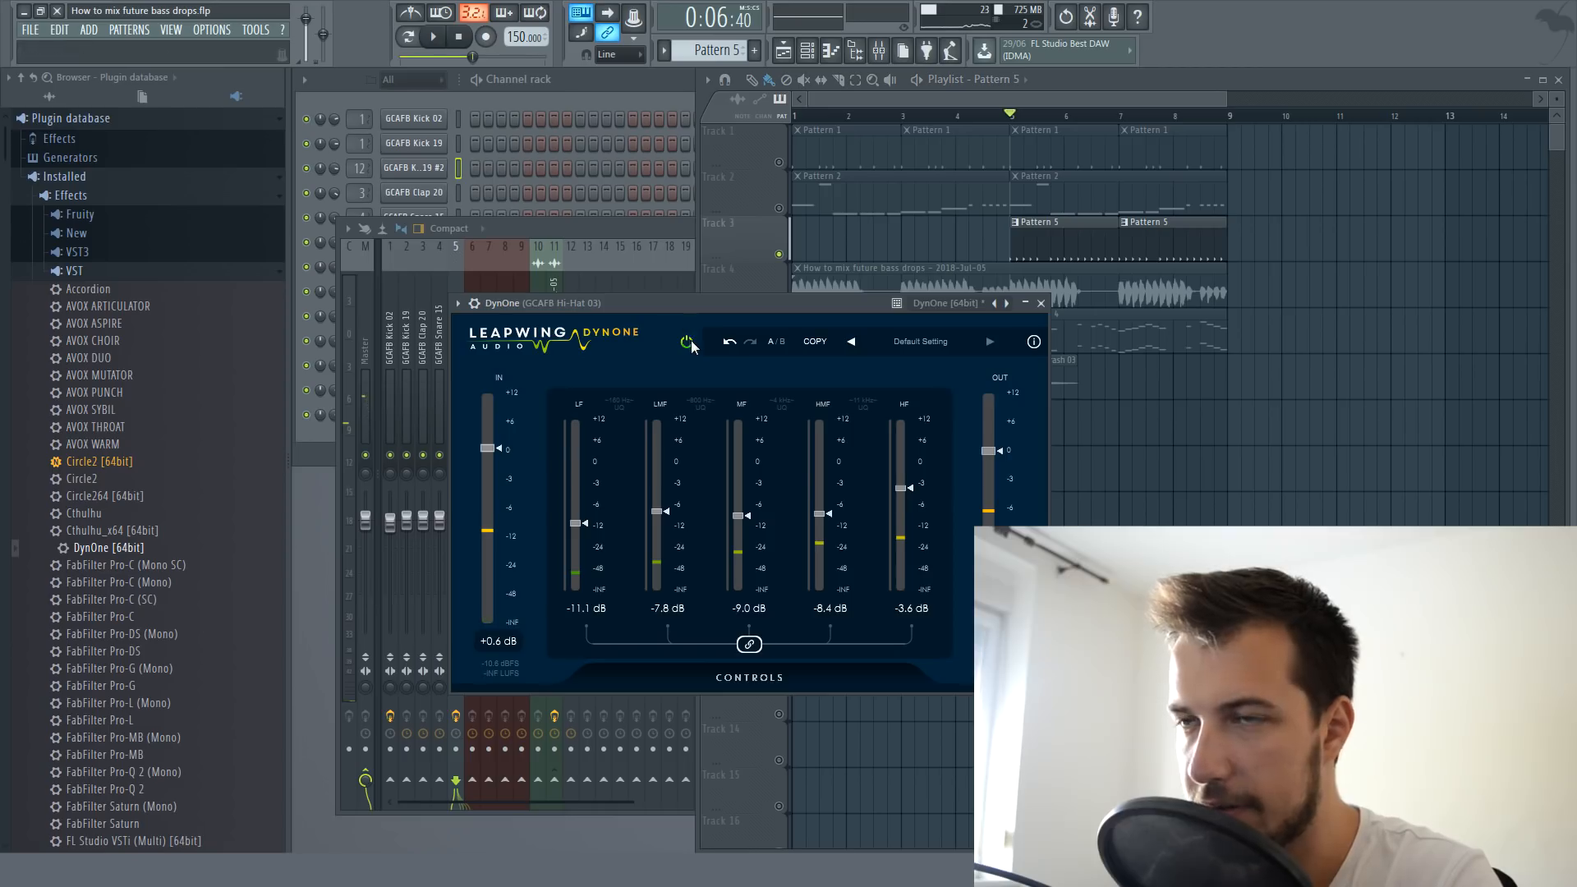
key("space")
left_click(688, 342)
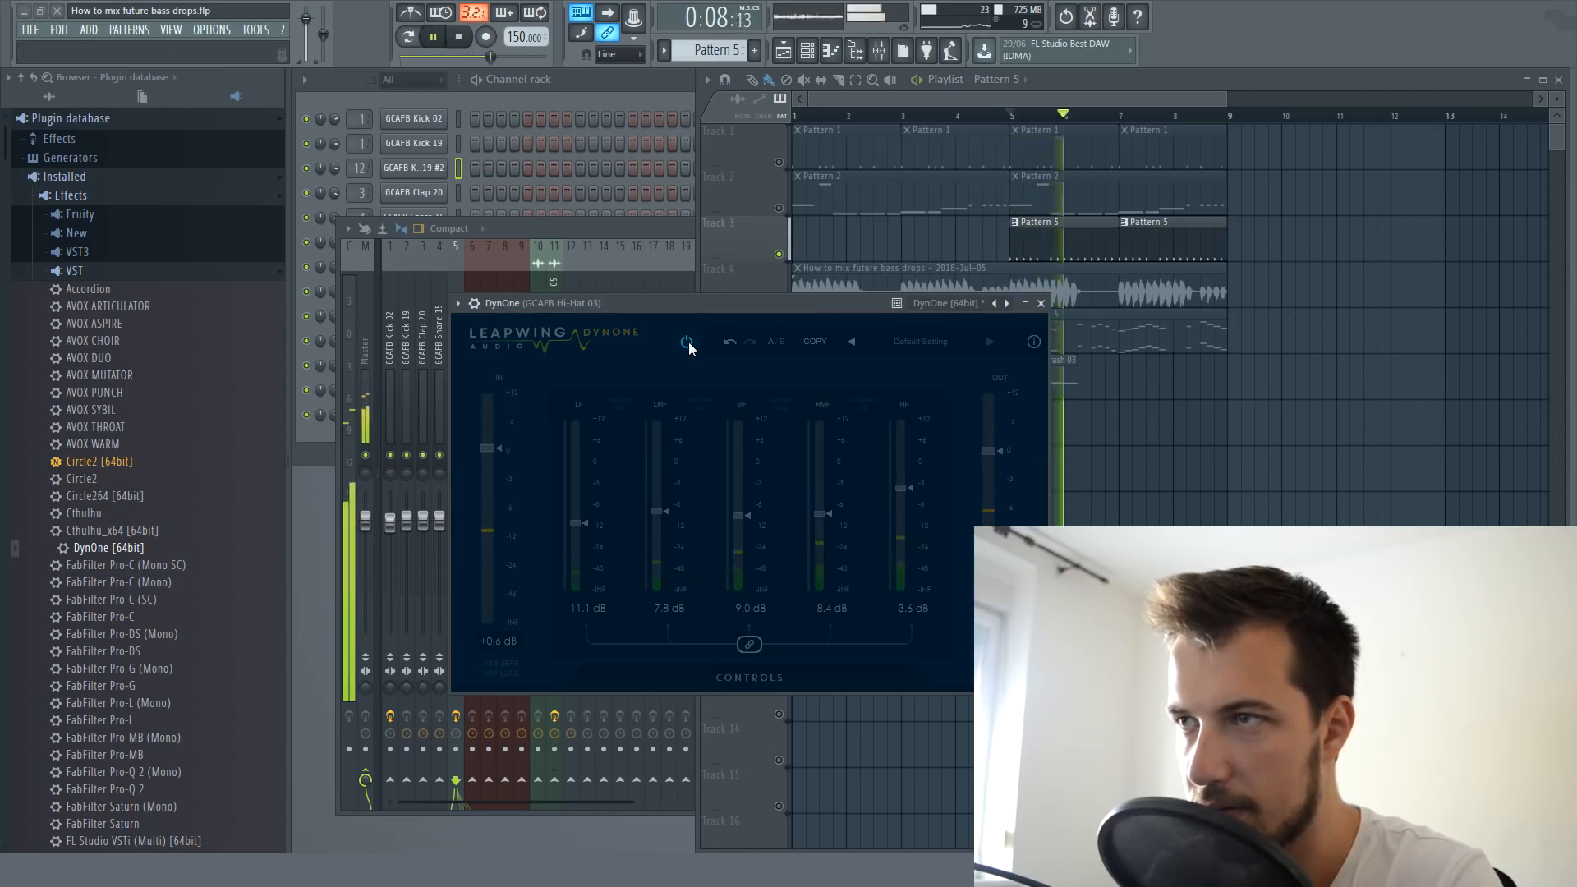
left_click(688, 343)
left_click(1040, 304)
right_click(779, 254)
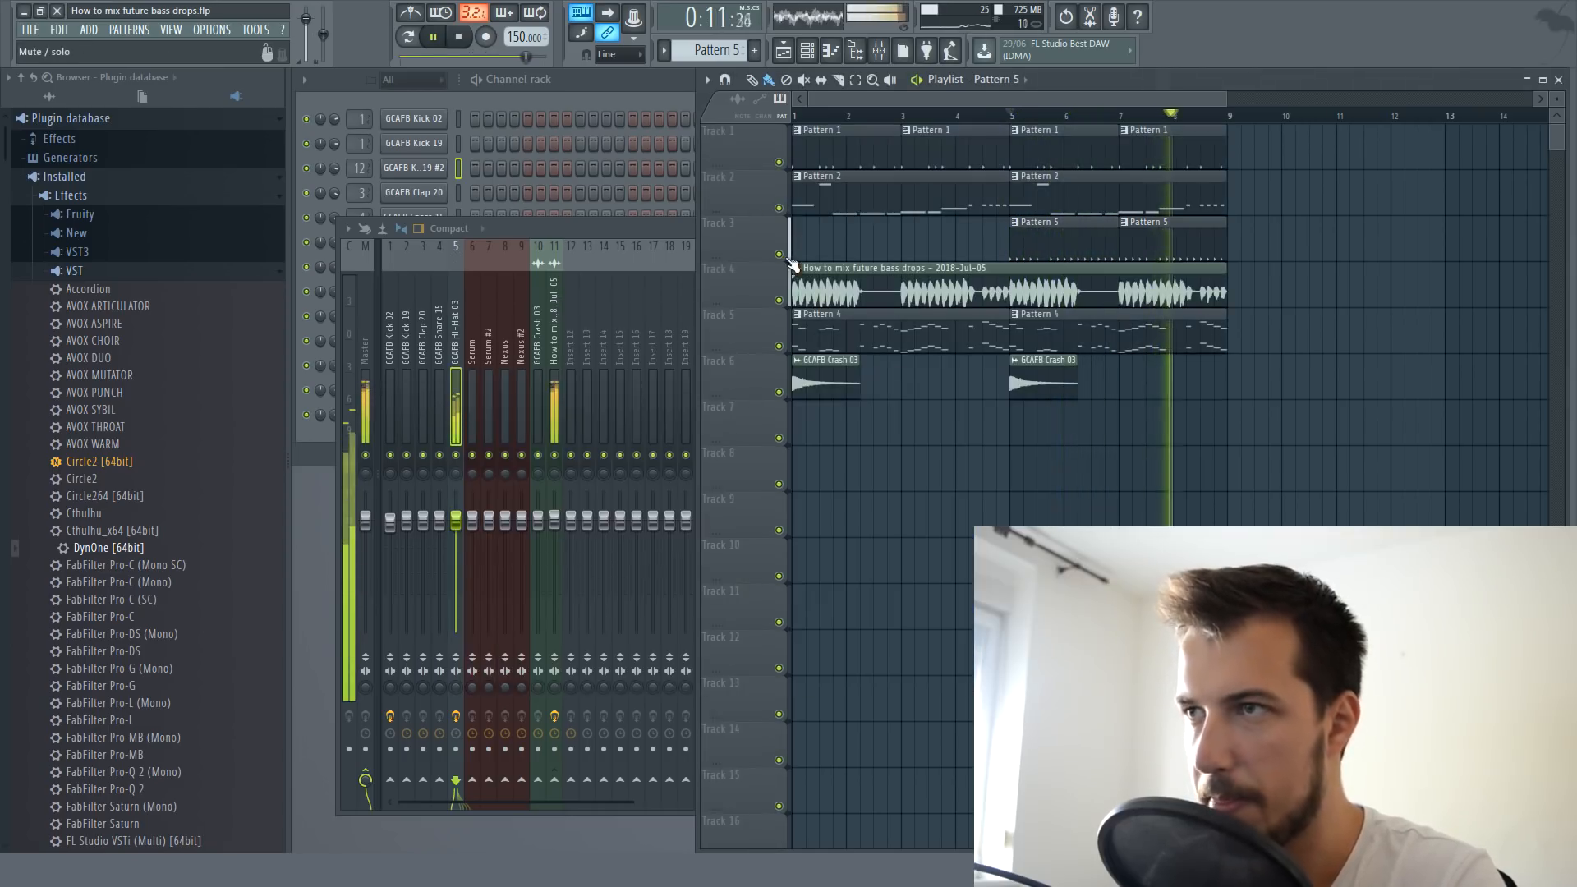
- Move DynOne up to slot 1 of the hi-hat mixer track, ahead of Fruity Reeverb, and listen to the result
left_click(616, 241)
key("space")
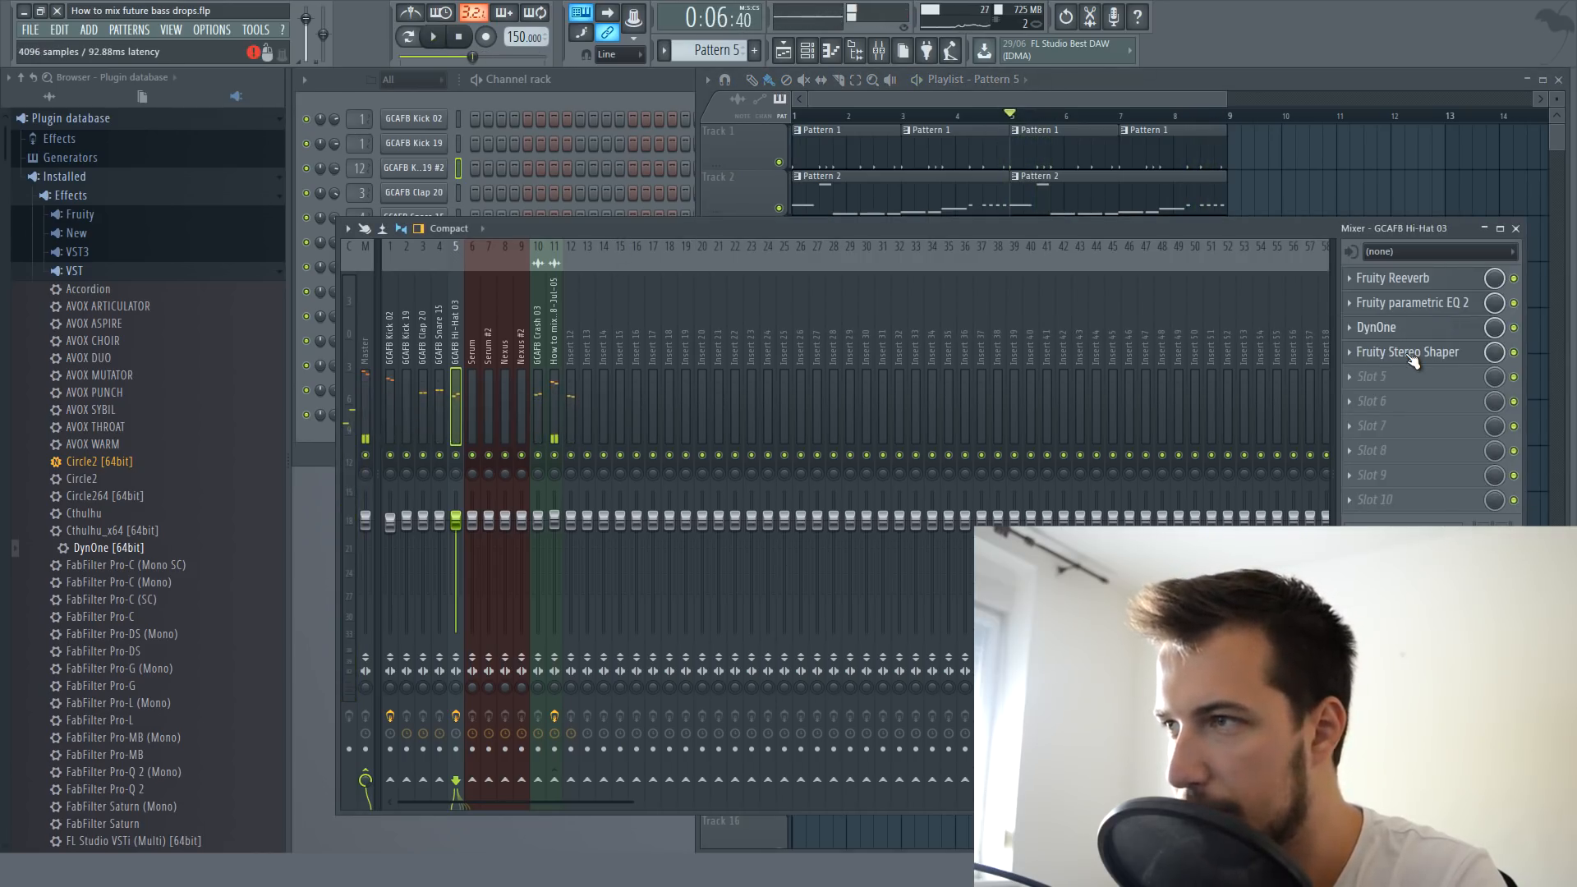
scroll(1425, 284, "down", 2)
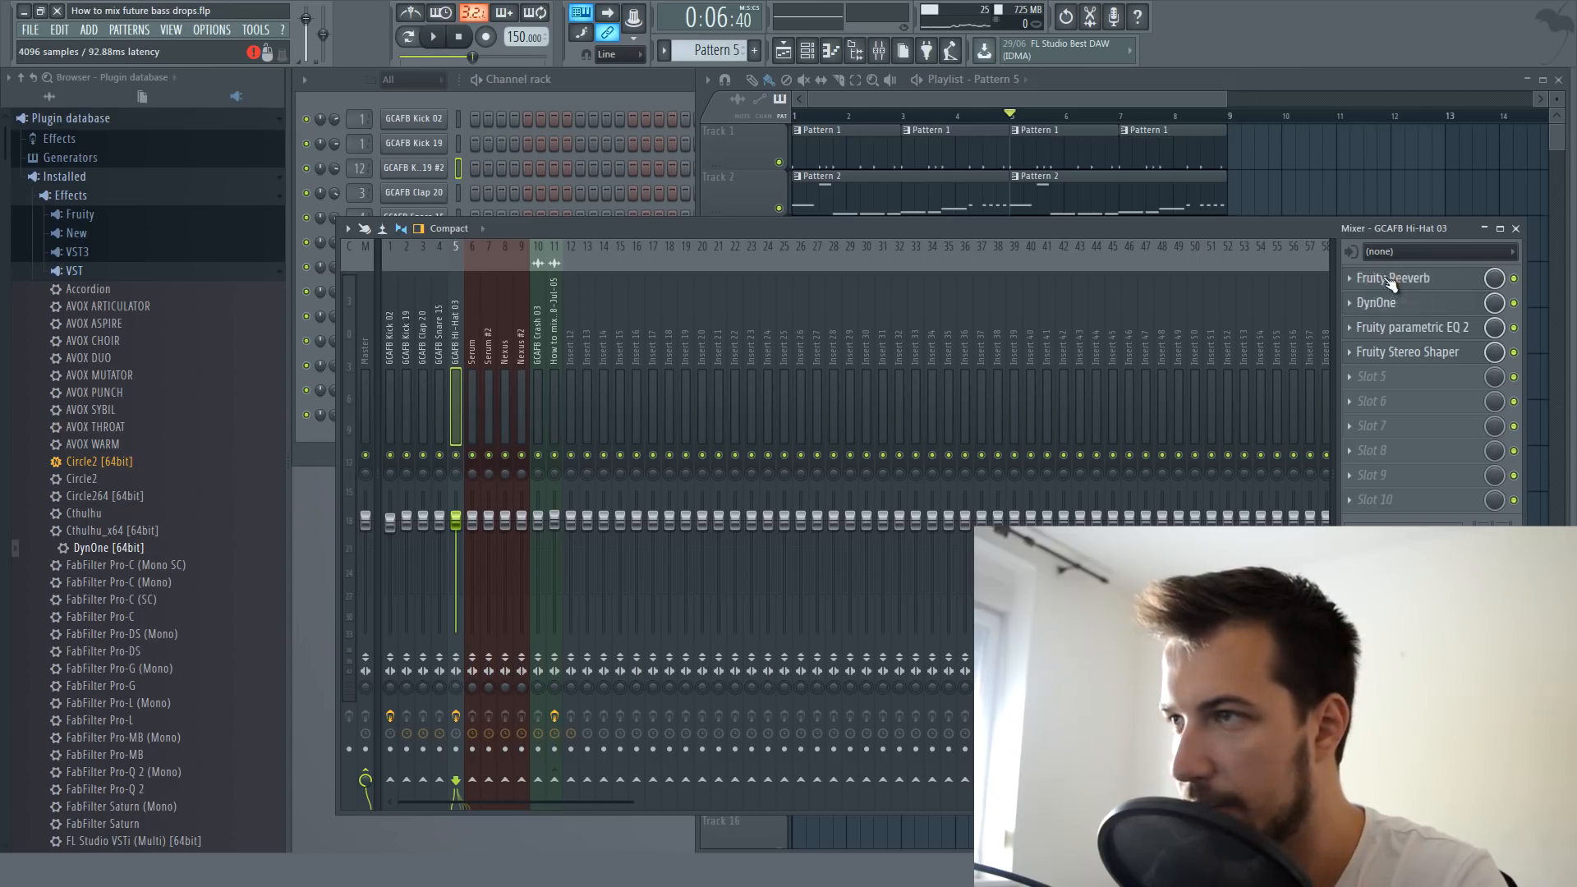
key("space")
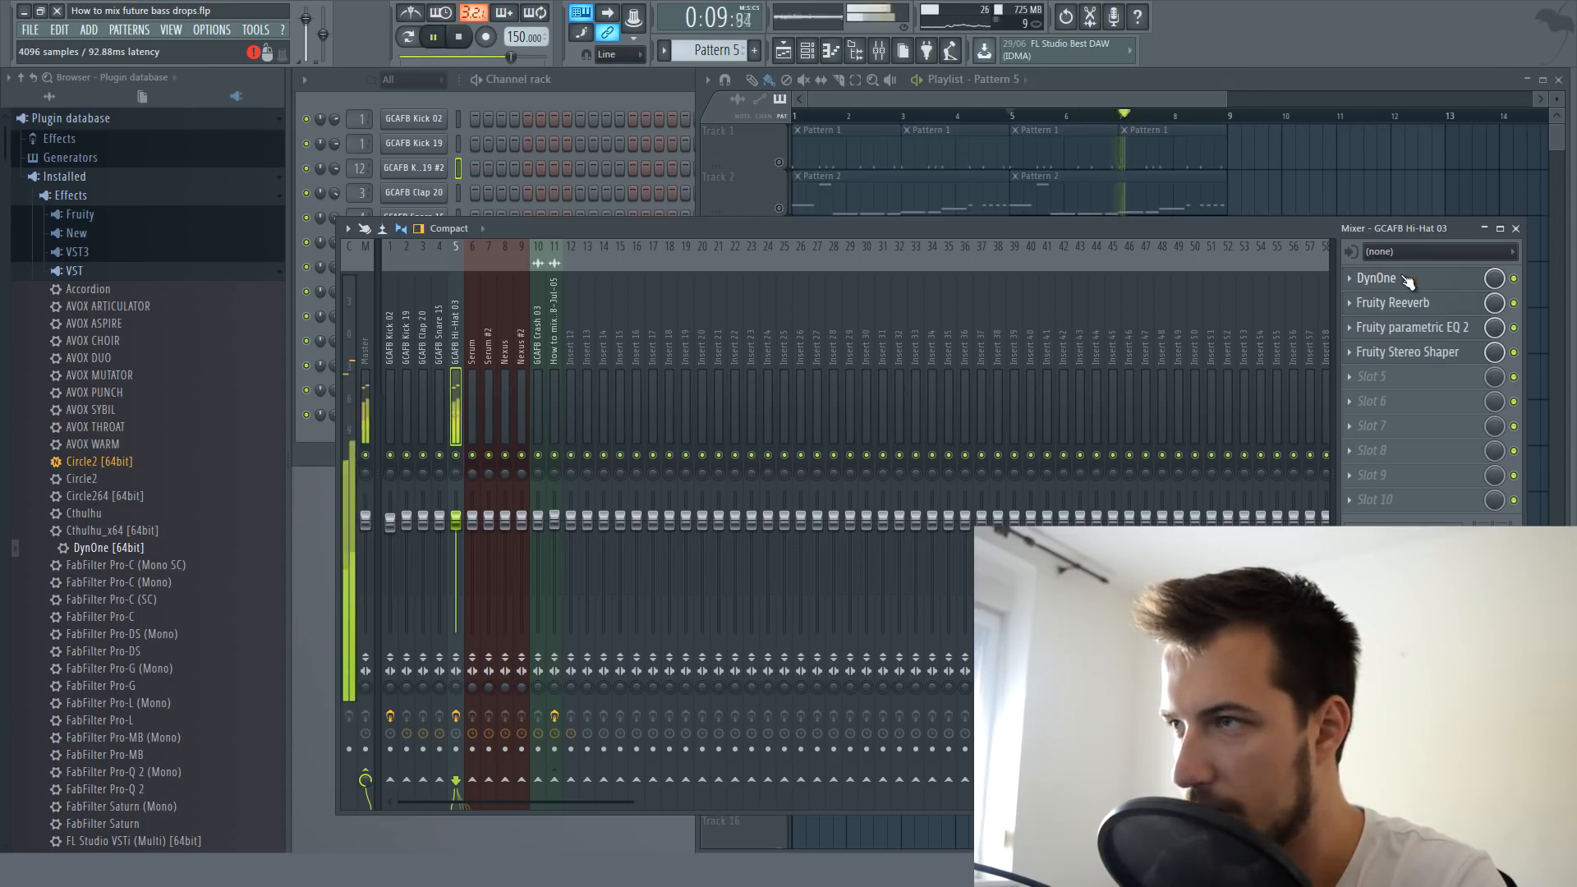
key("space")
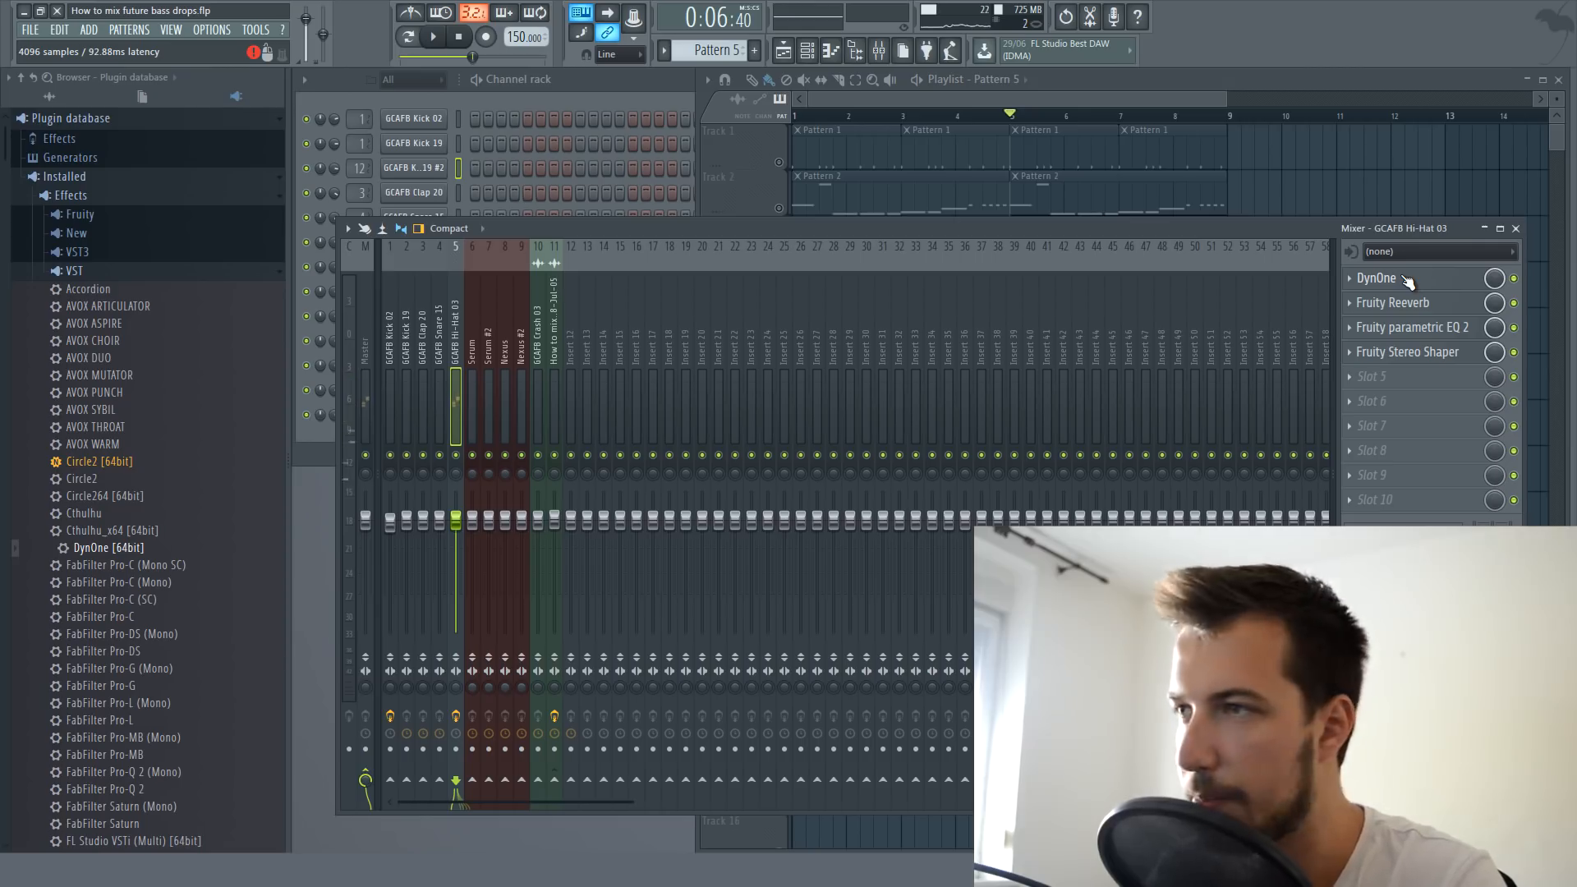
- Lower the hi-hat mixer track's volume to about -1.5 dB while the song plays and close the mixer
left_click(880, 53)
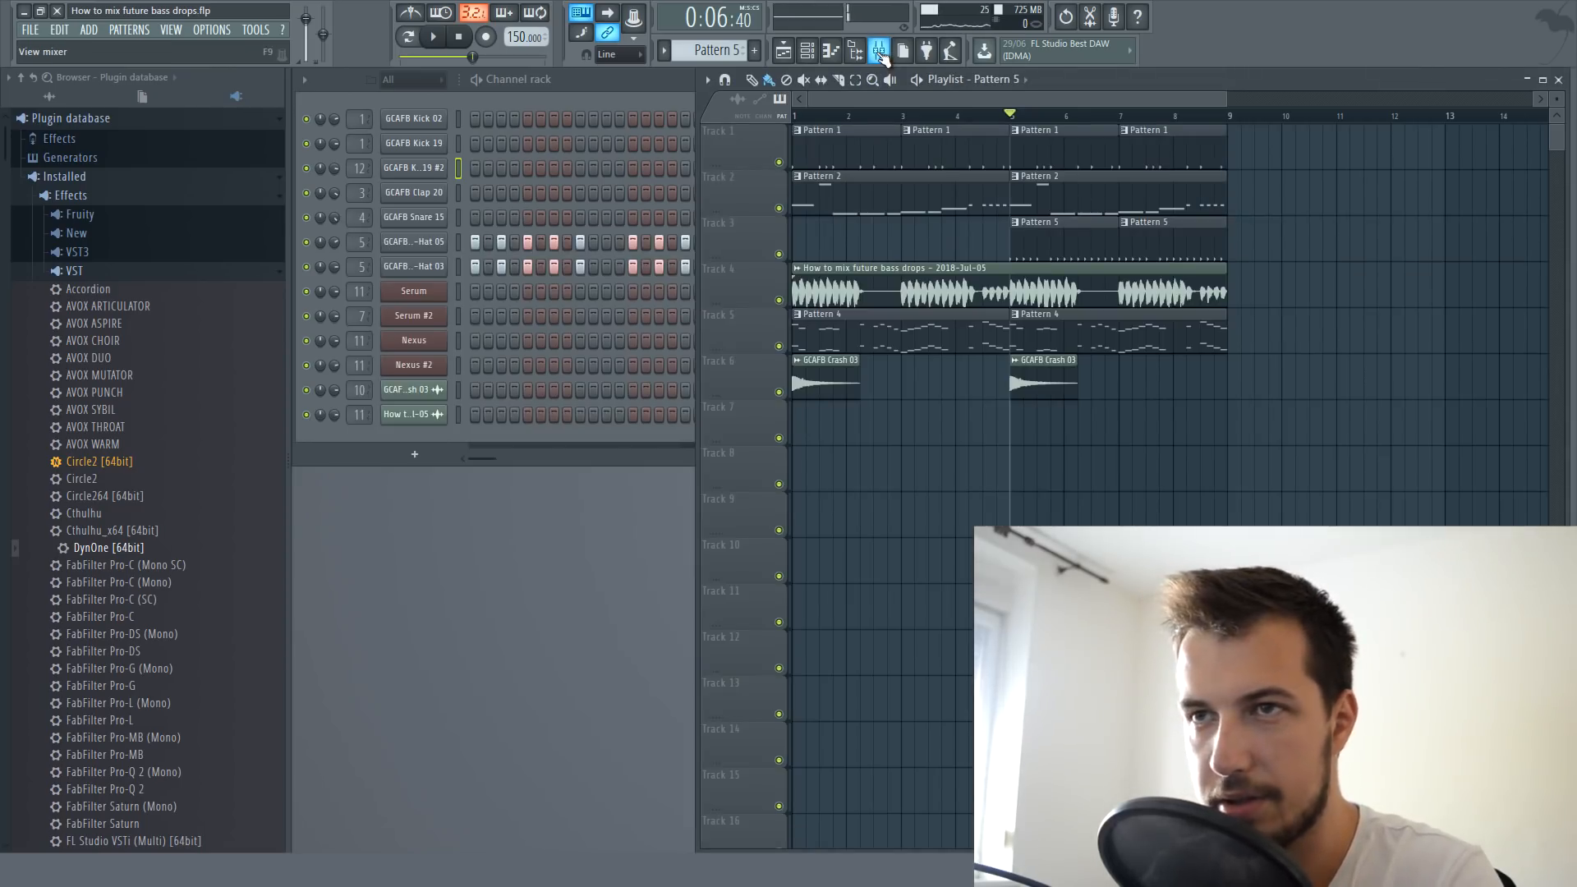
left_click(880, 53)
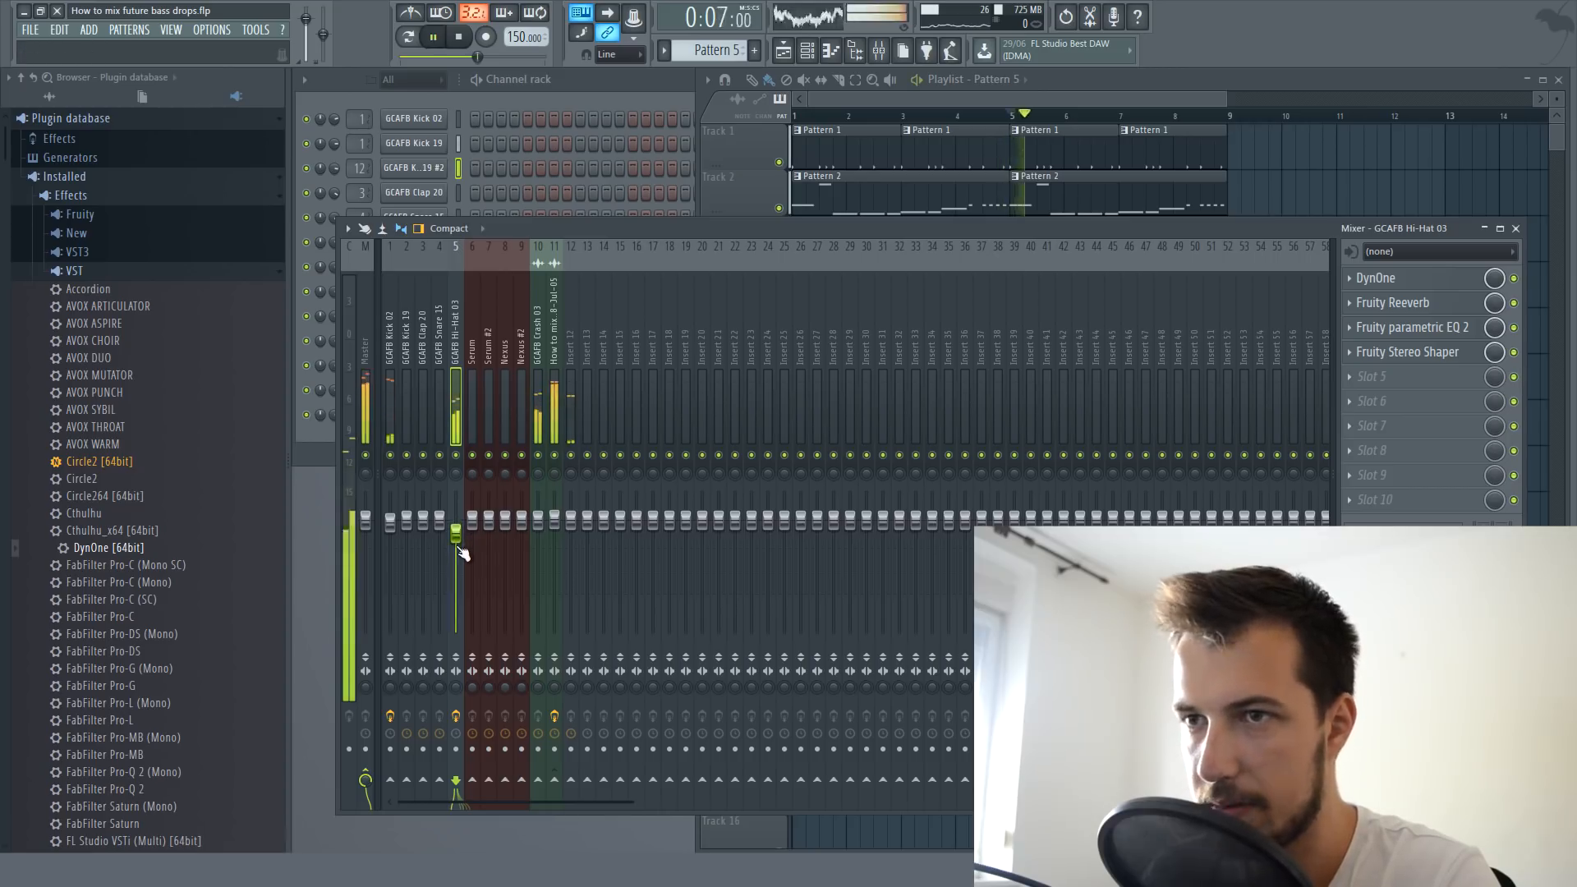
left_click_drag(457, 534, 462, 530)
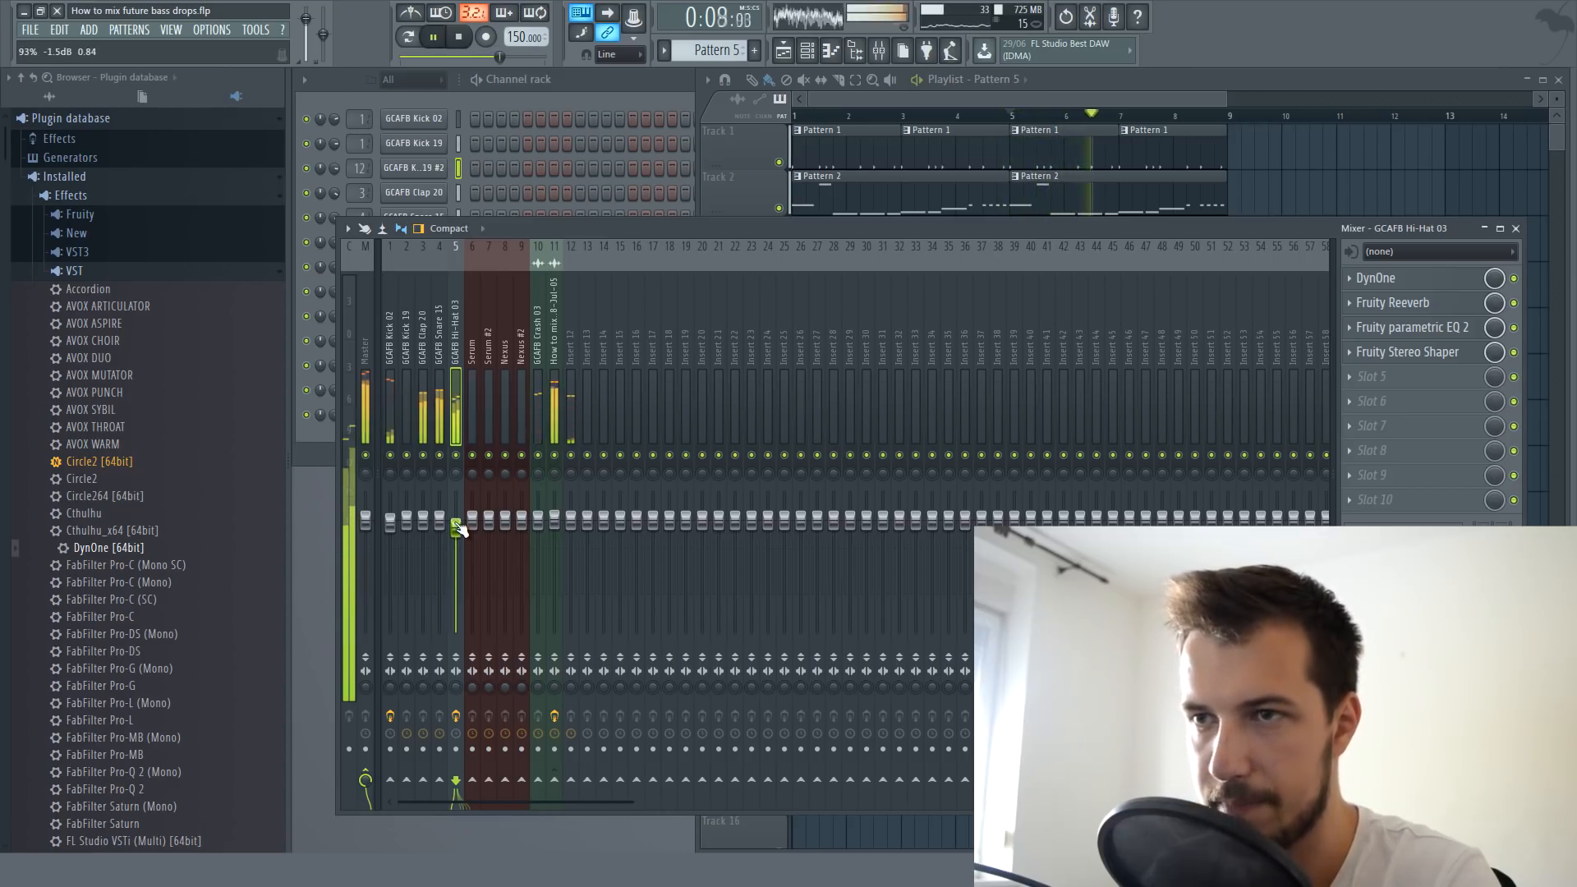
left_click(1517, 227)
key("space")
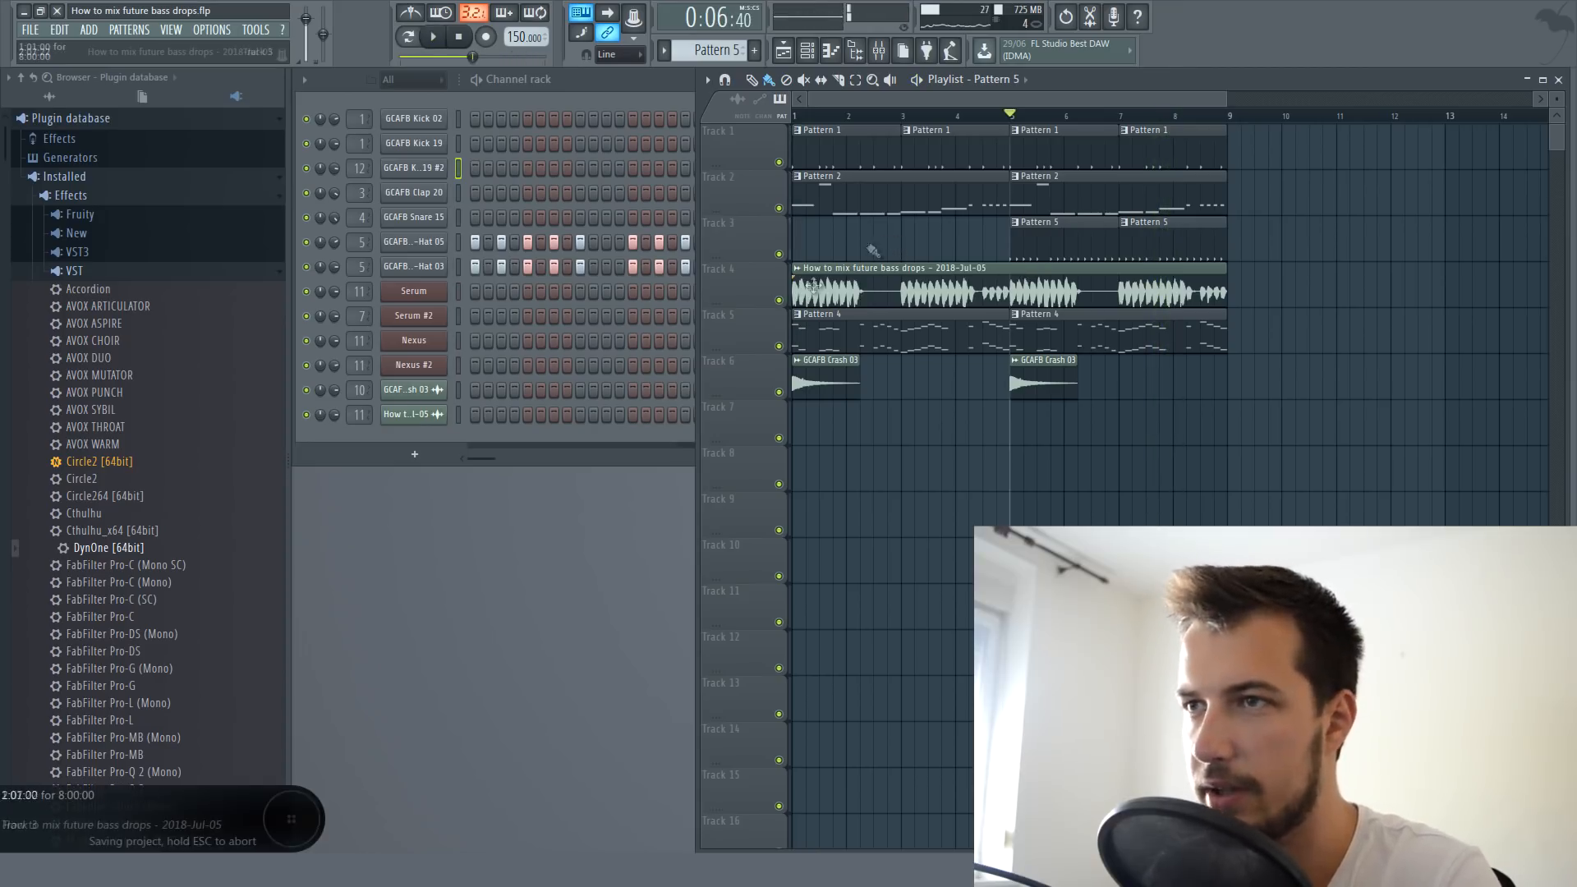
- Solo the audio clip on playlist track 4, listen to it briefly and assign its channel to a free mixer track
right_click(779, 300)
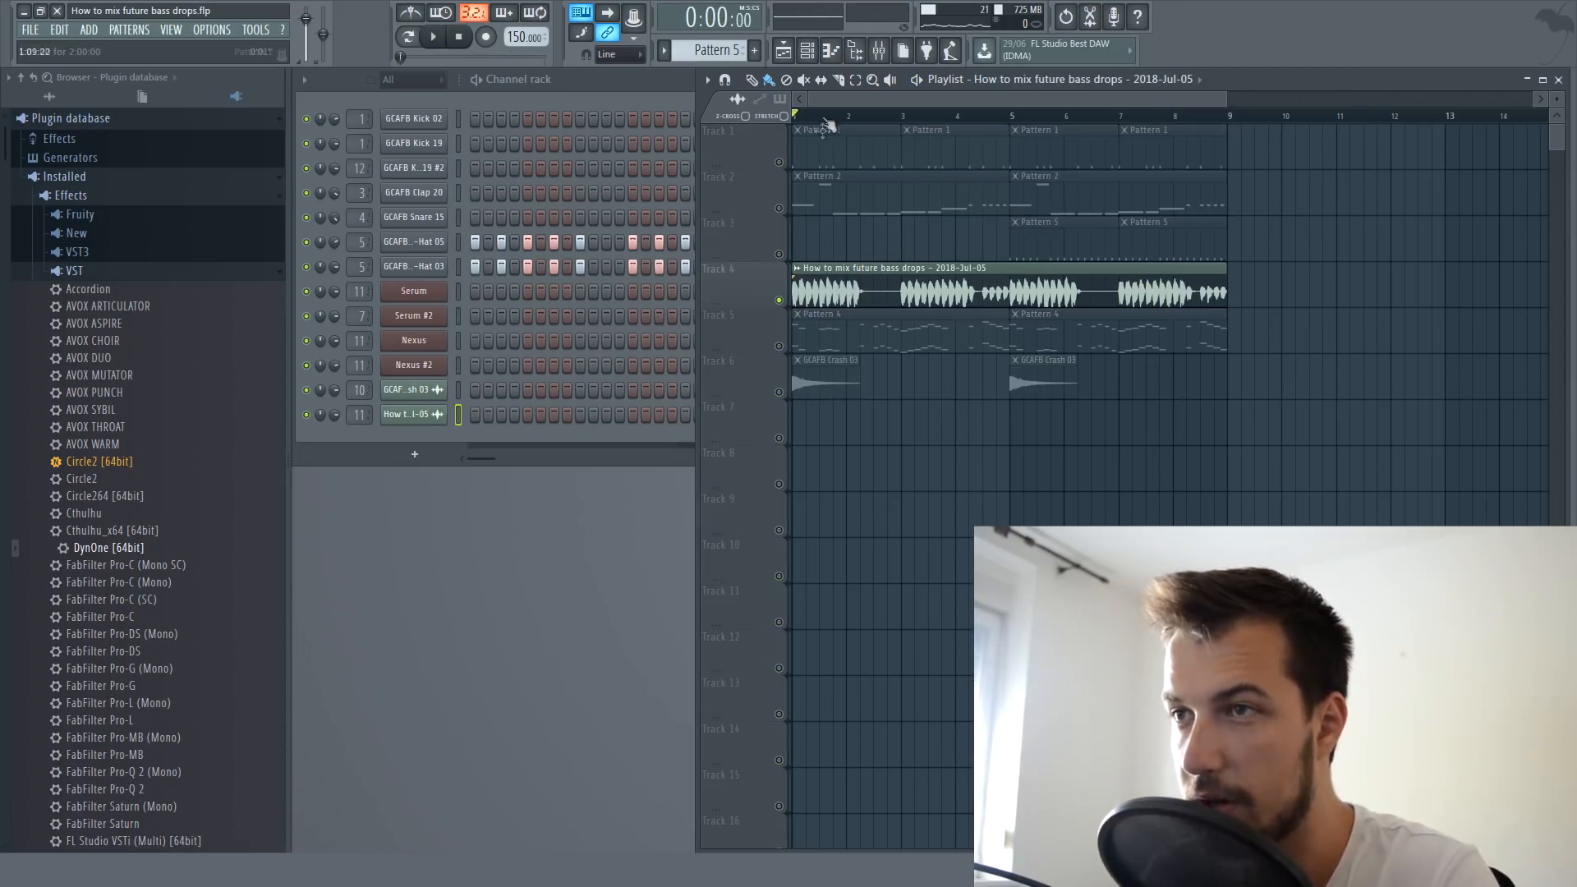
key("space")
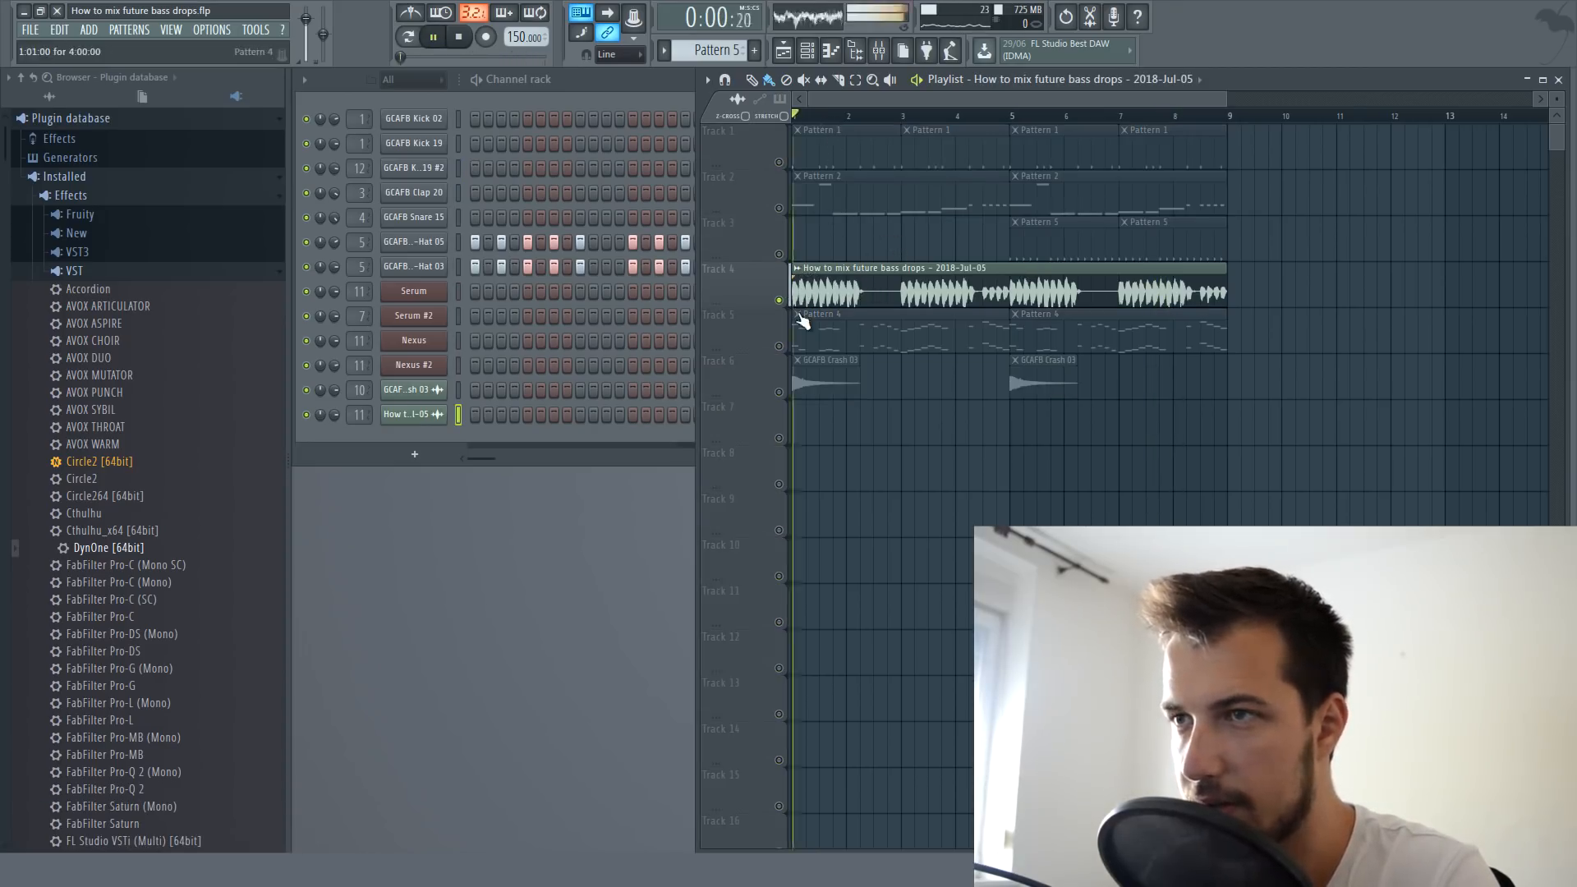
key("space")
double_click(870, 281)
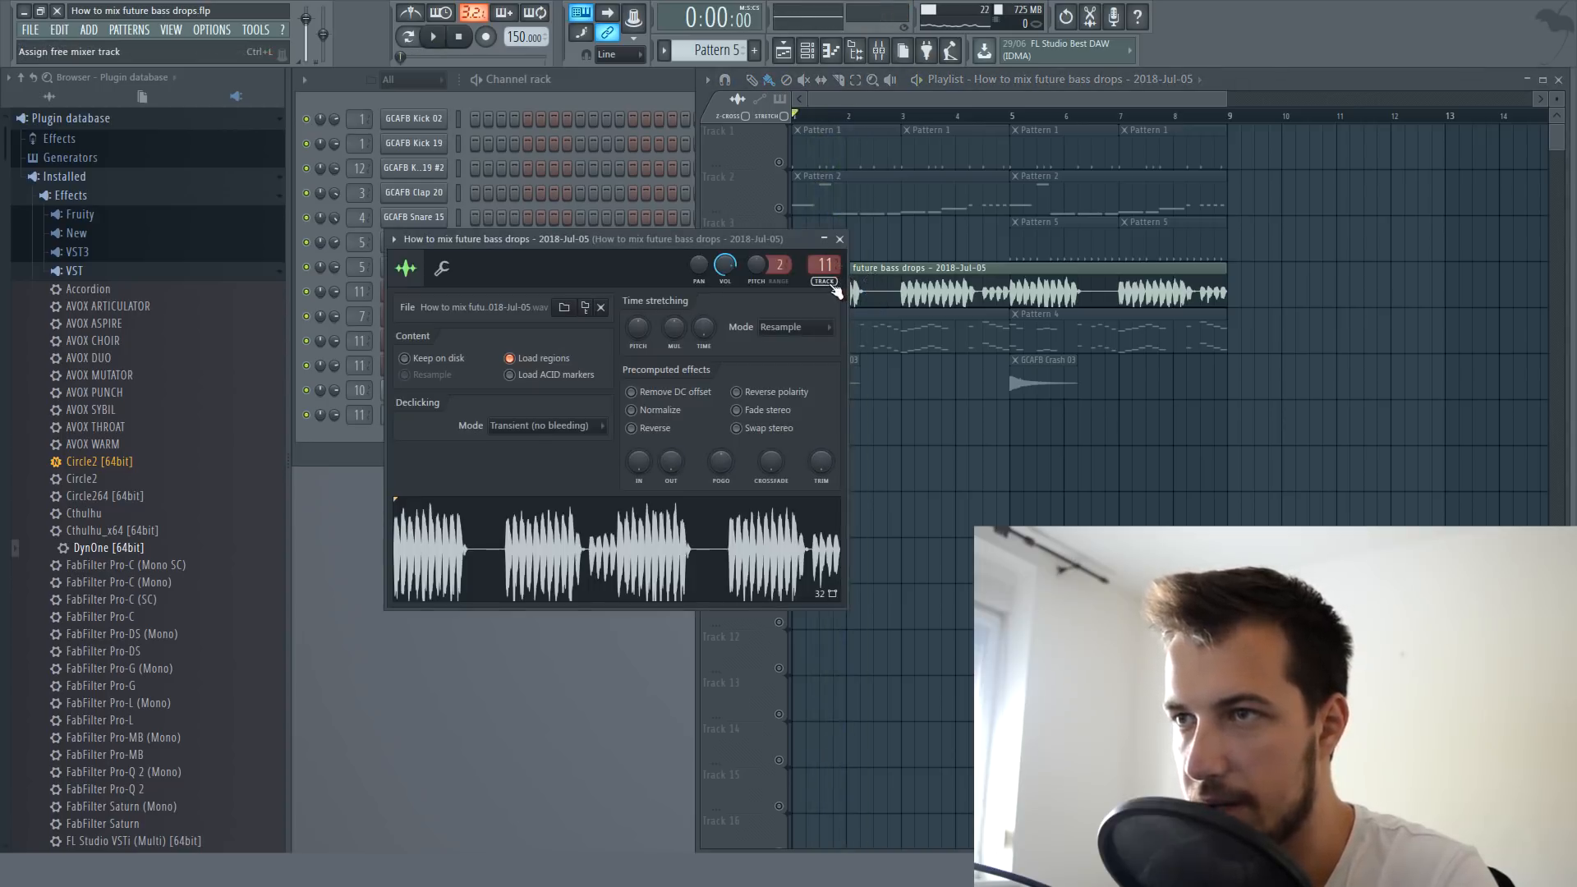
left_click(831, 284)
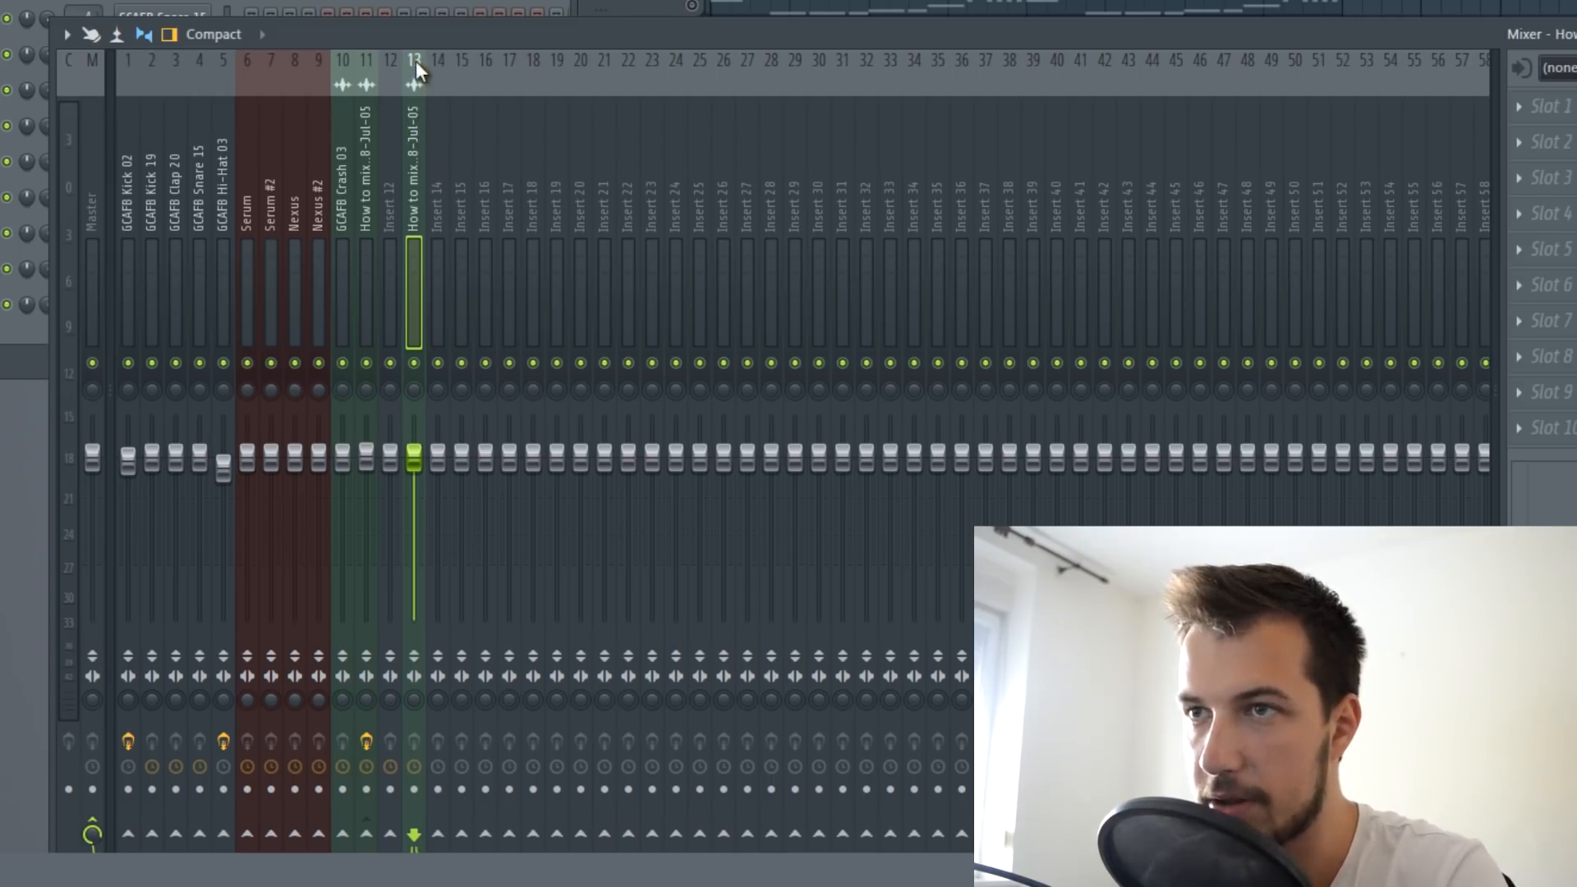
- Route the audio clip's mixer track 13 to mixer track 11 only, keeping track 13 selected for processing
left_click(363, 79)
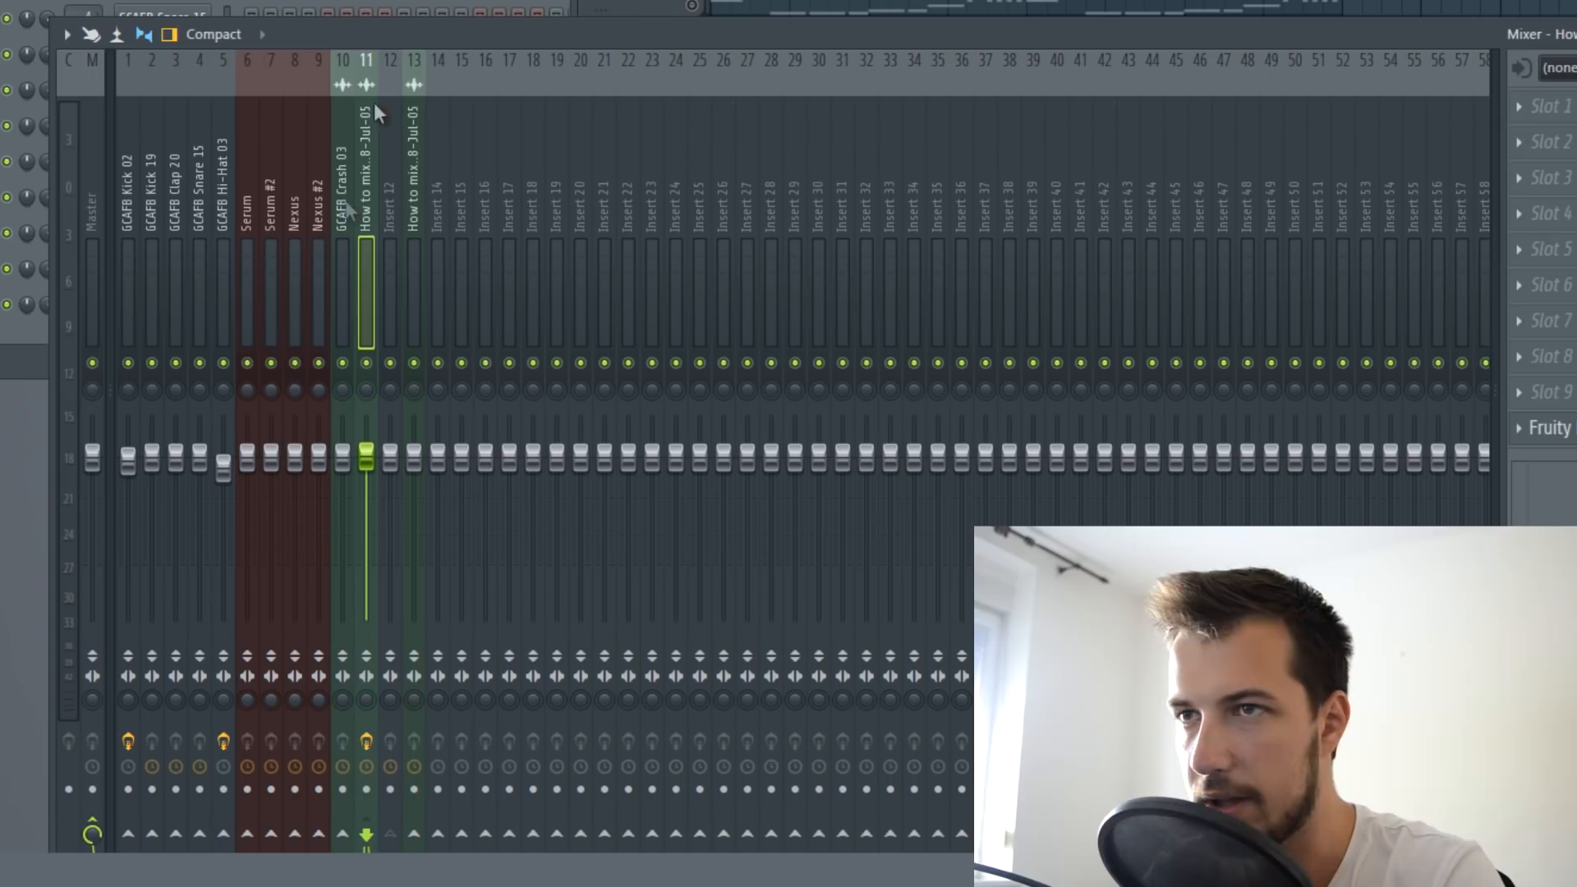
left_click(413, 83)
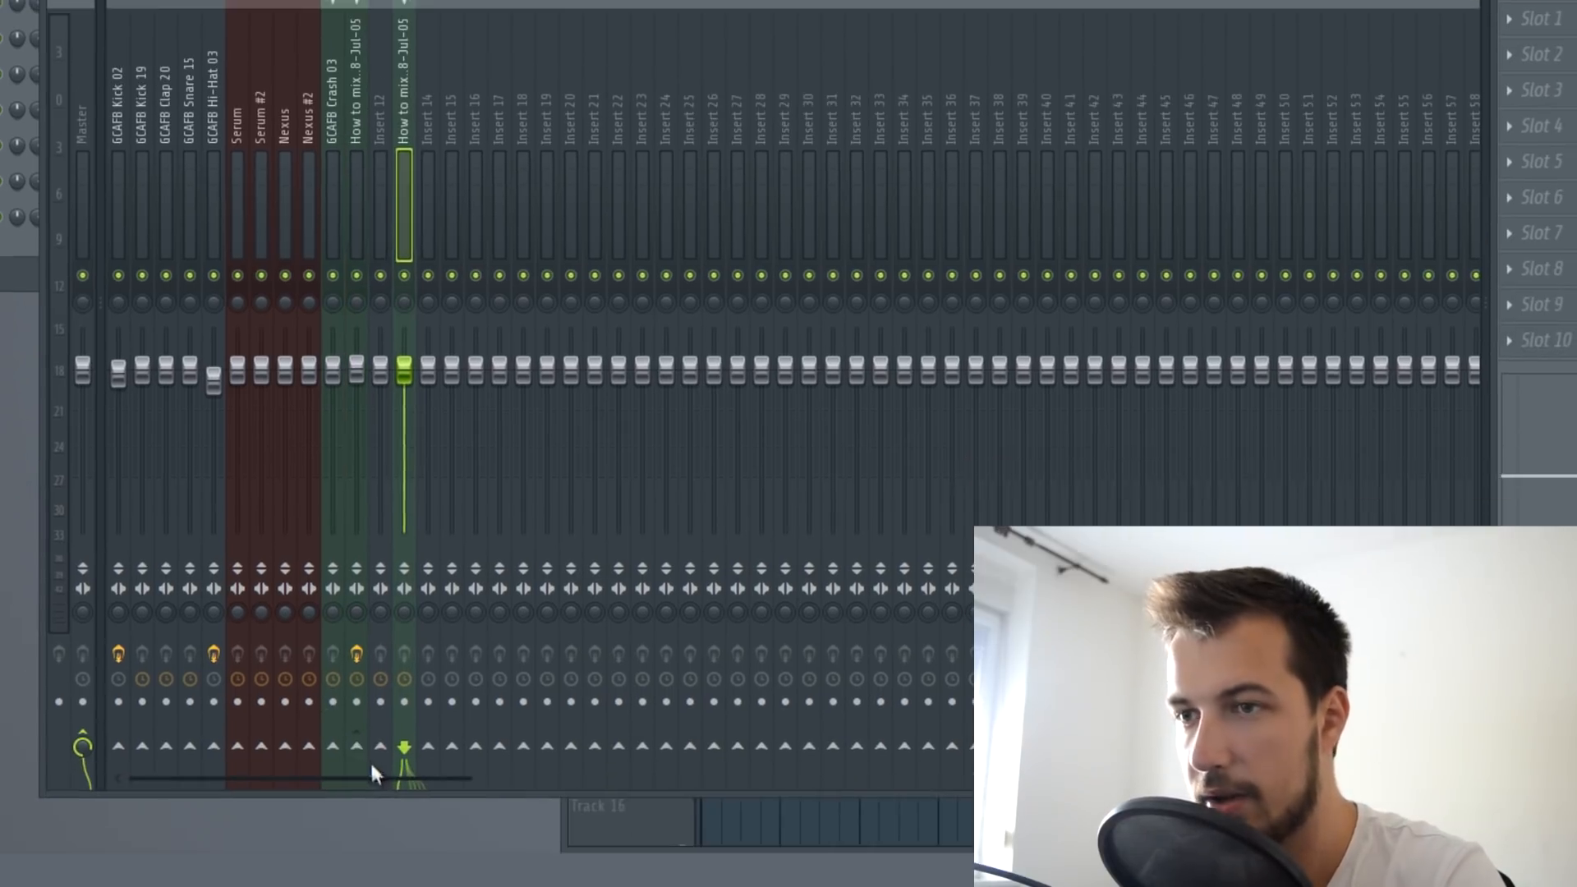
right_click(358, 746)
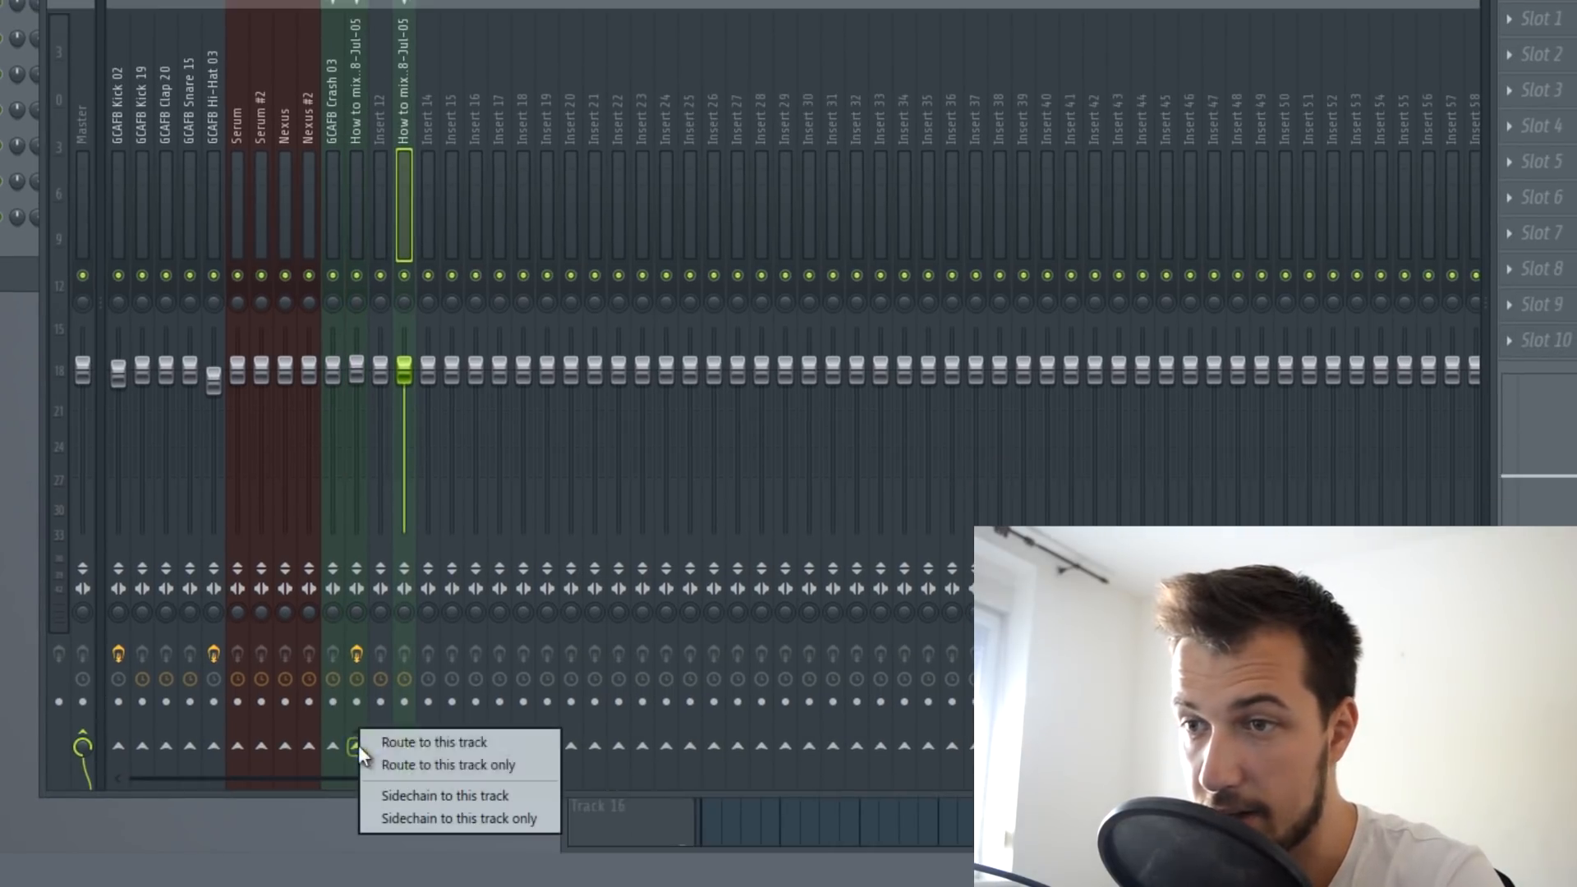
left_click(496, 761)
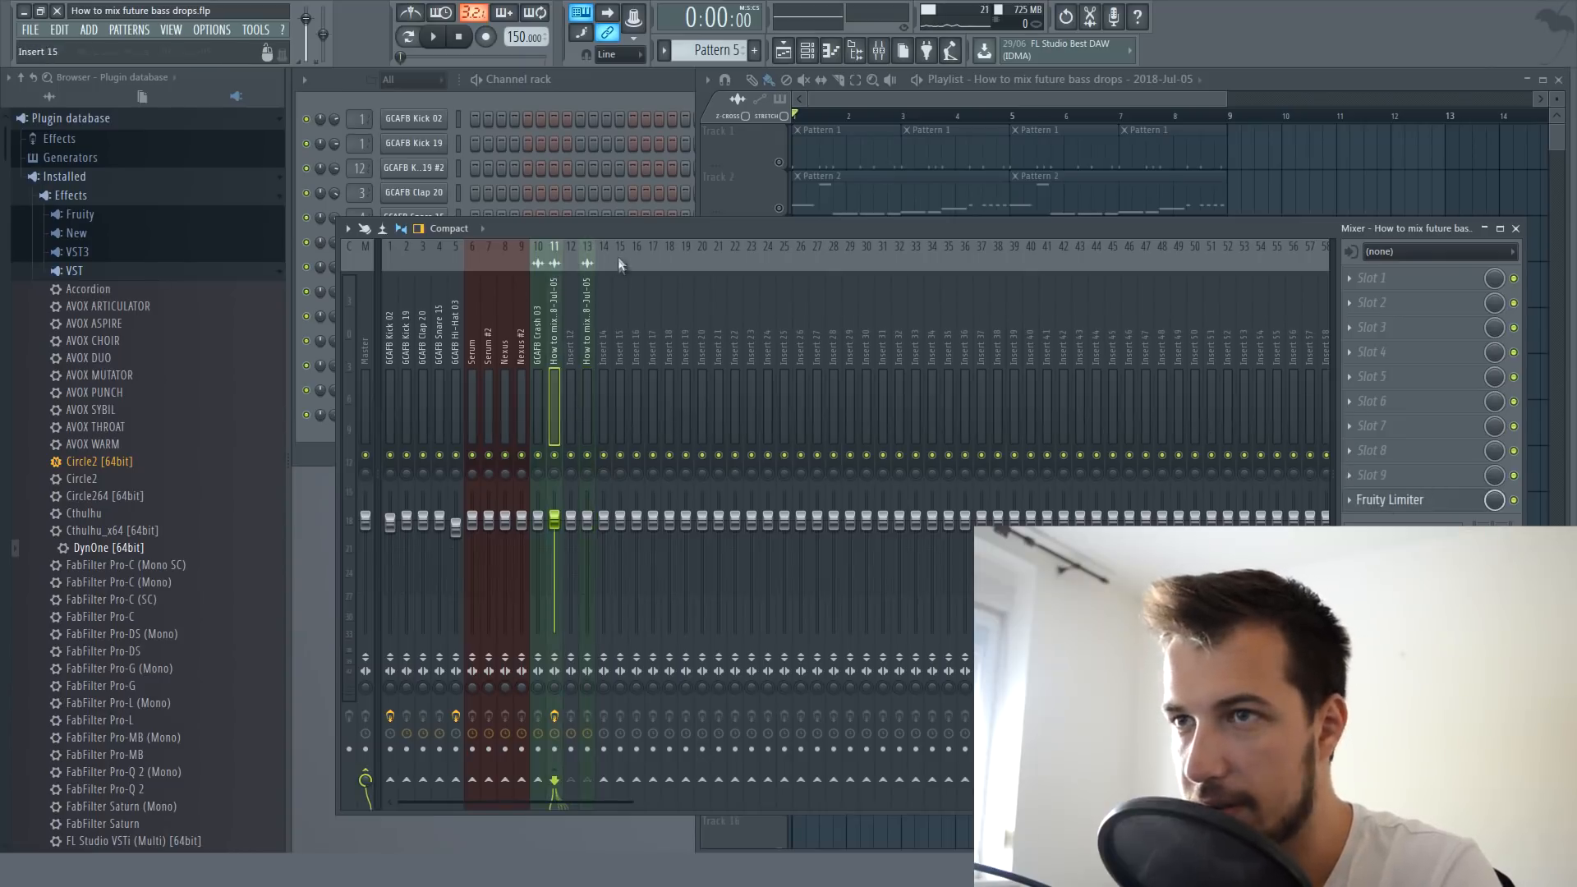
left_click(588, 260)
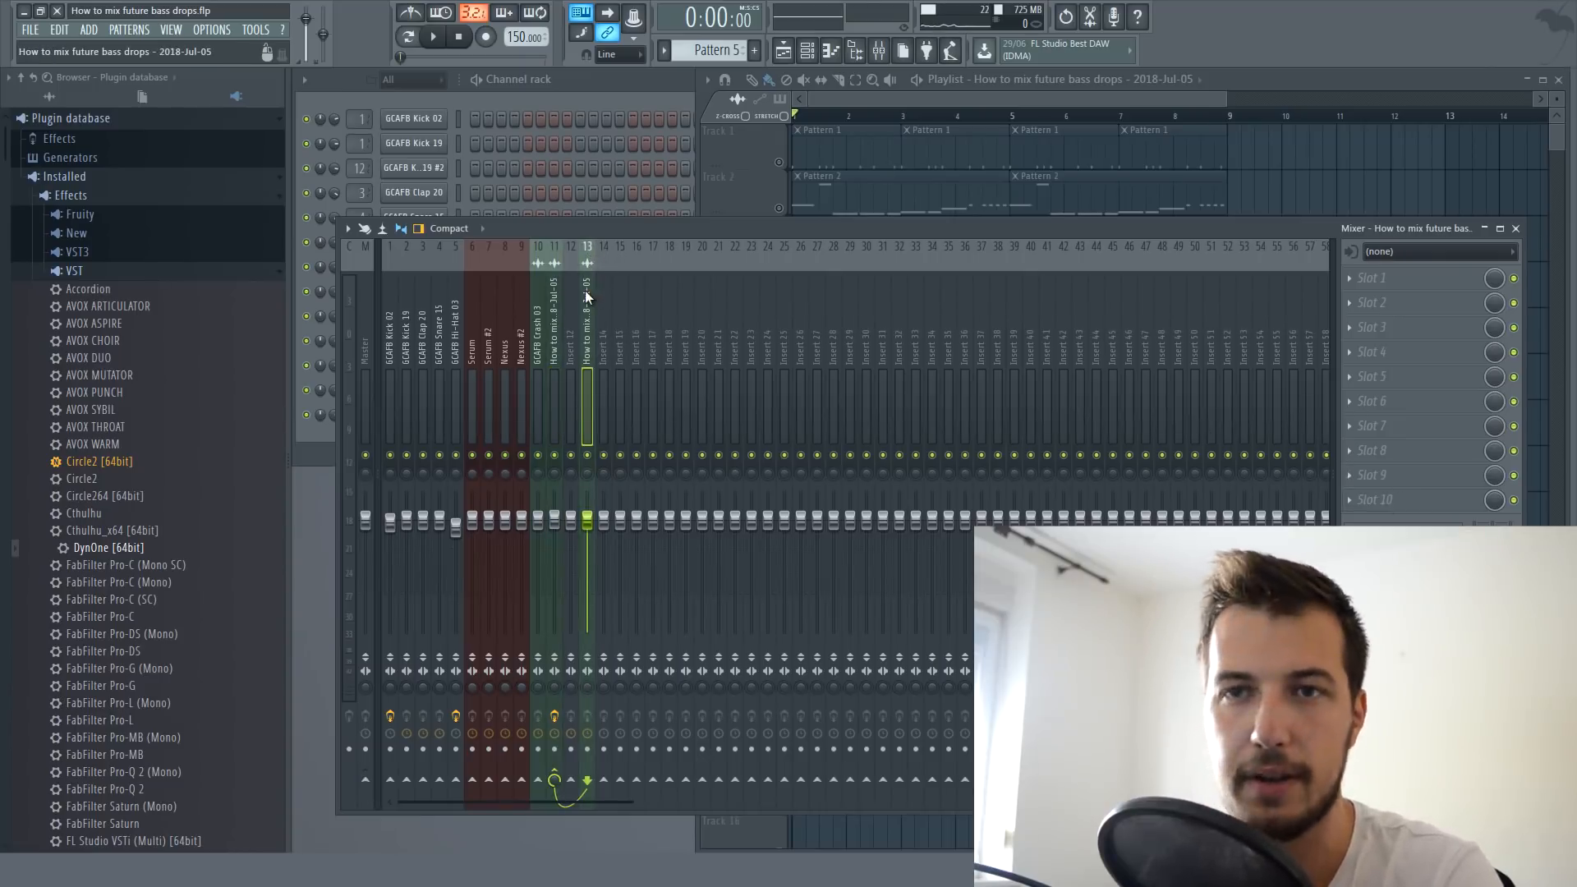
- Insert Fruity parametric EQ 2 in slot 1 of mixer track 13 and listen to the audio's spectrum
left_click(1220, 97)
left_click(655, 226)
left_click(1388, 281)
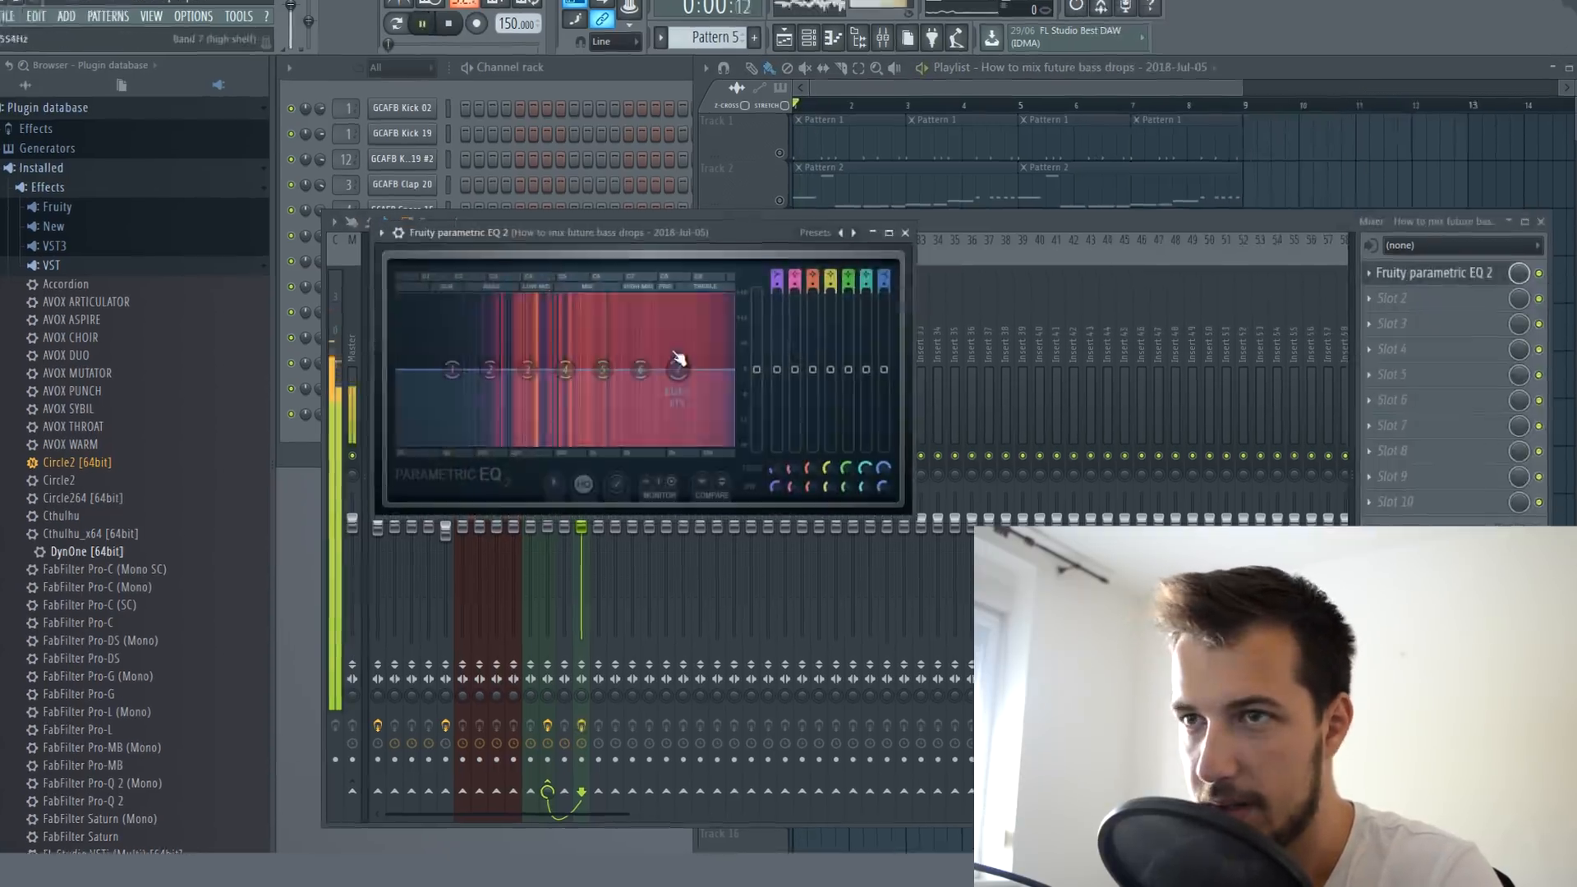
key("space")
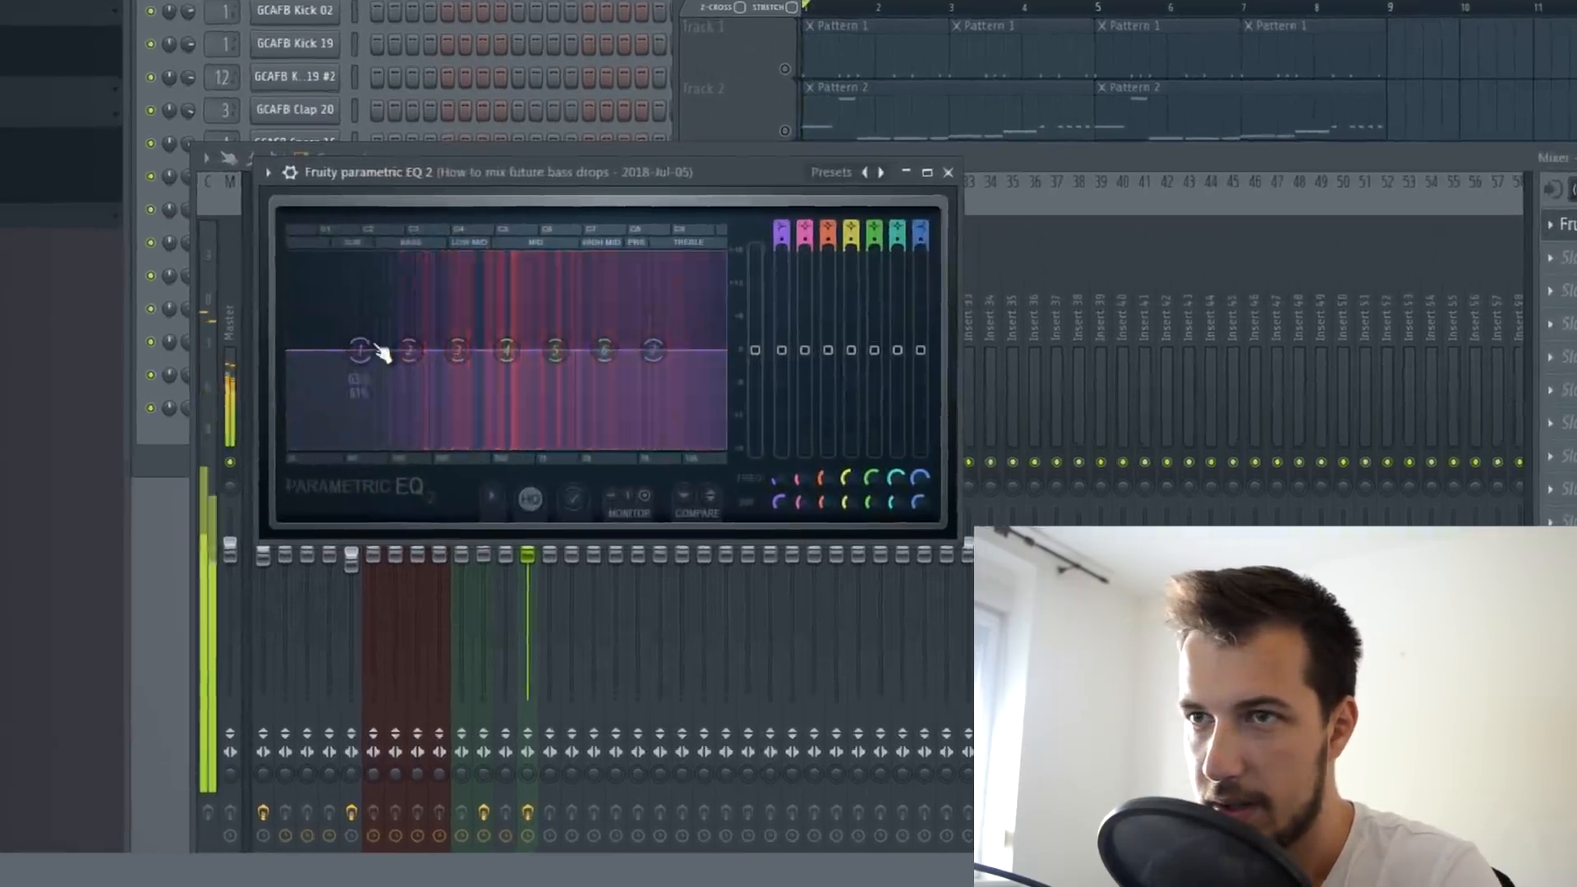
- Set band 1 of the audio track's parametric EQ to High pass and adjust its low cut by ear
right_click(453, 370)
mouse_move(339, 403)
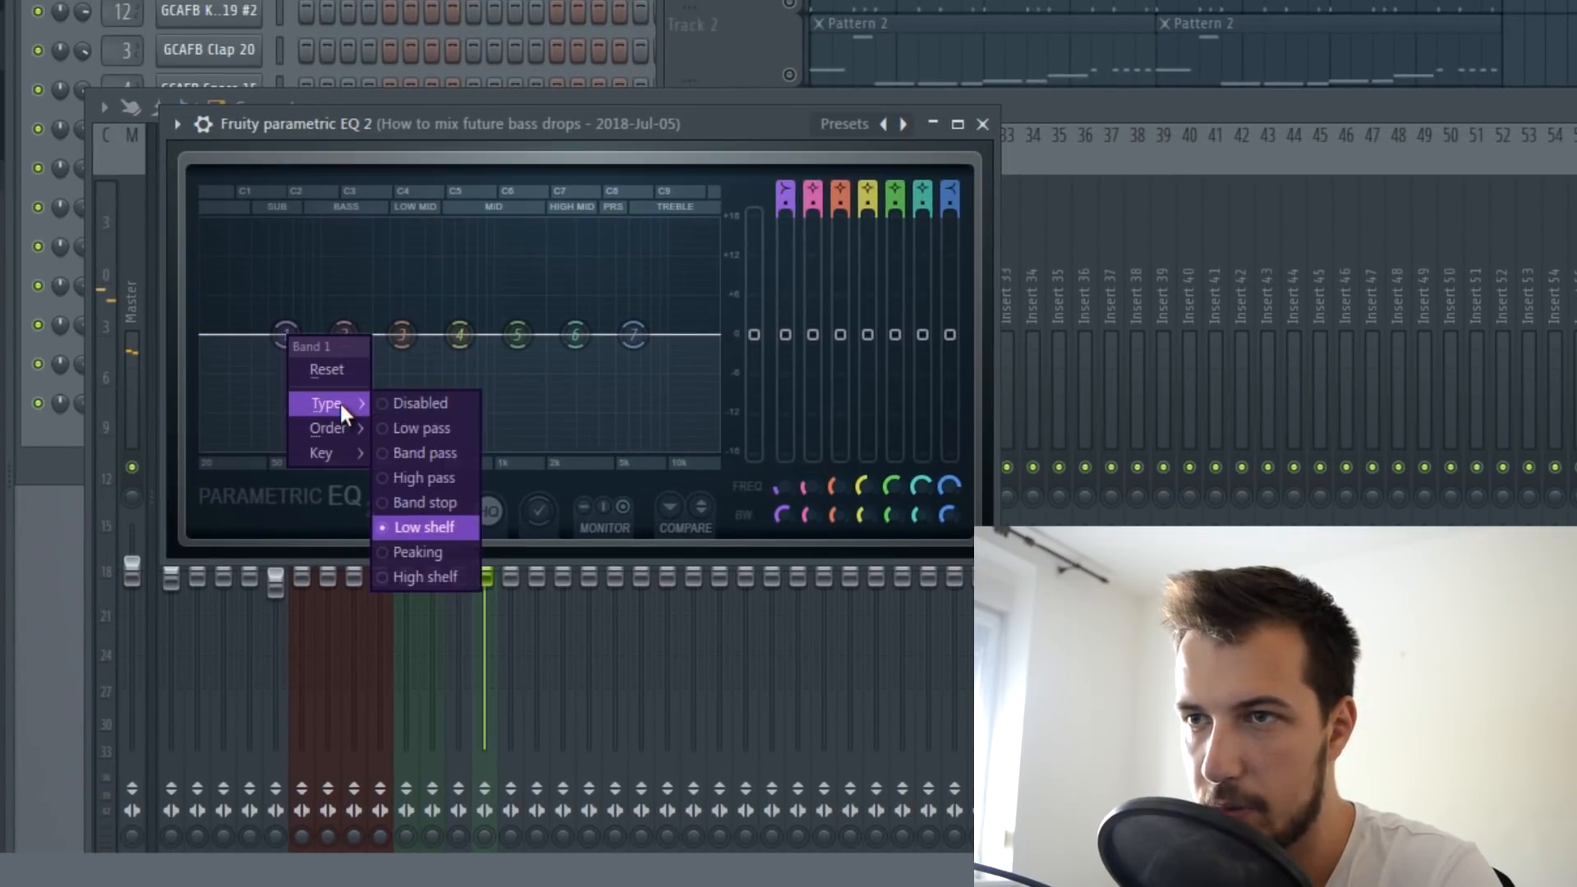
left_click(434, 477)
left_click_drag(778, 211, 757, 391)
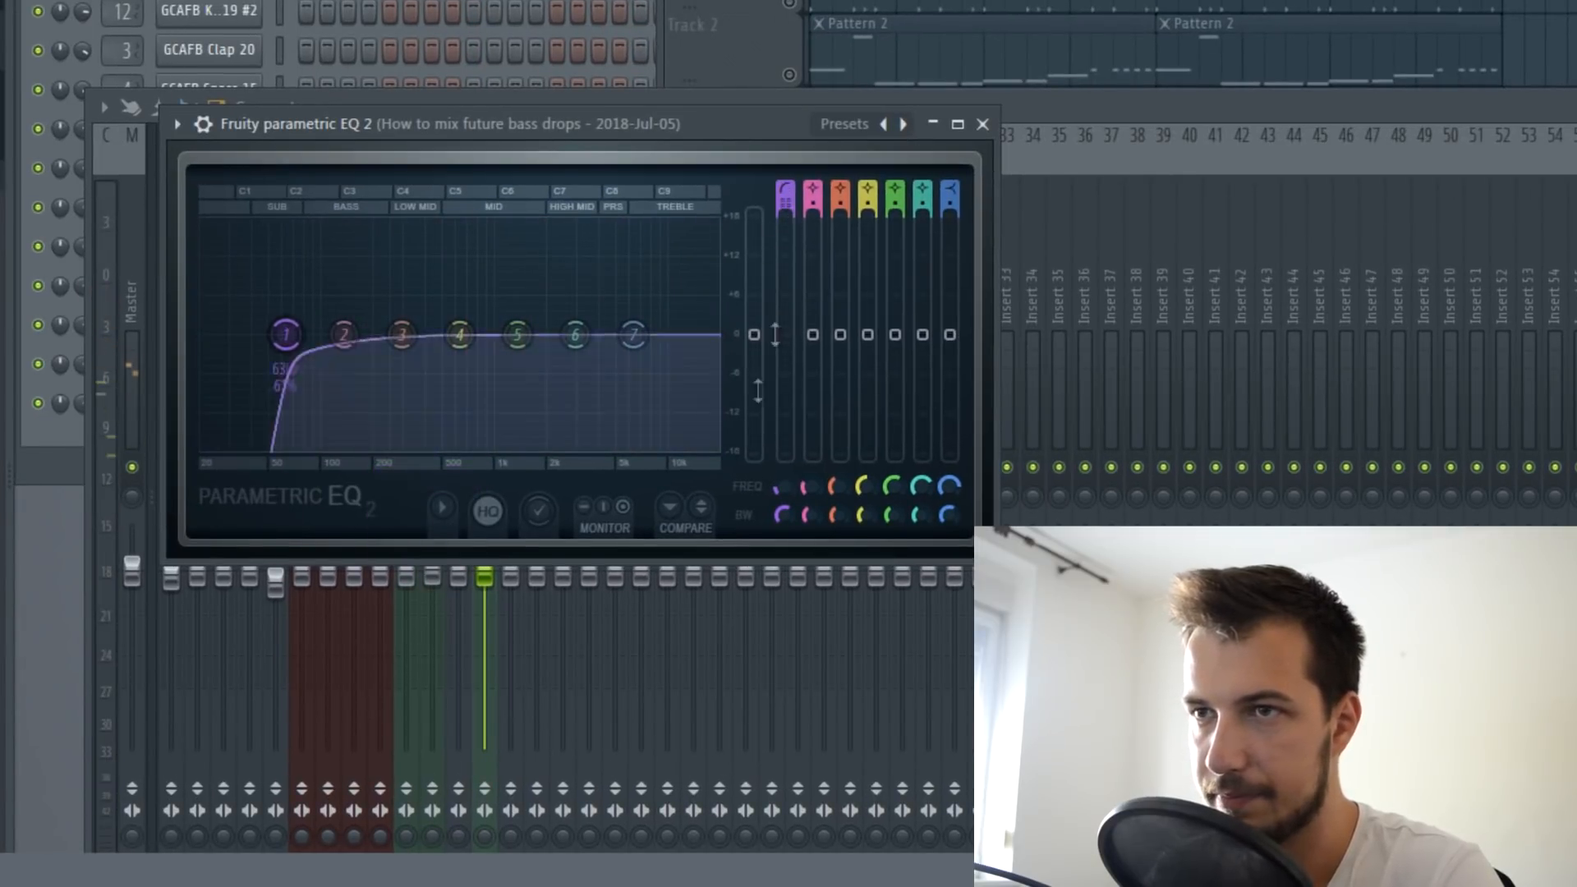
left_click_drag(309, 349, 509, 361)
key("space")
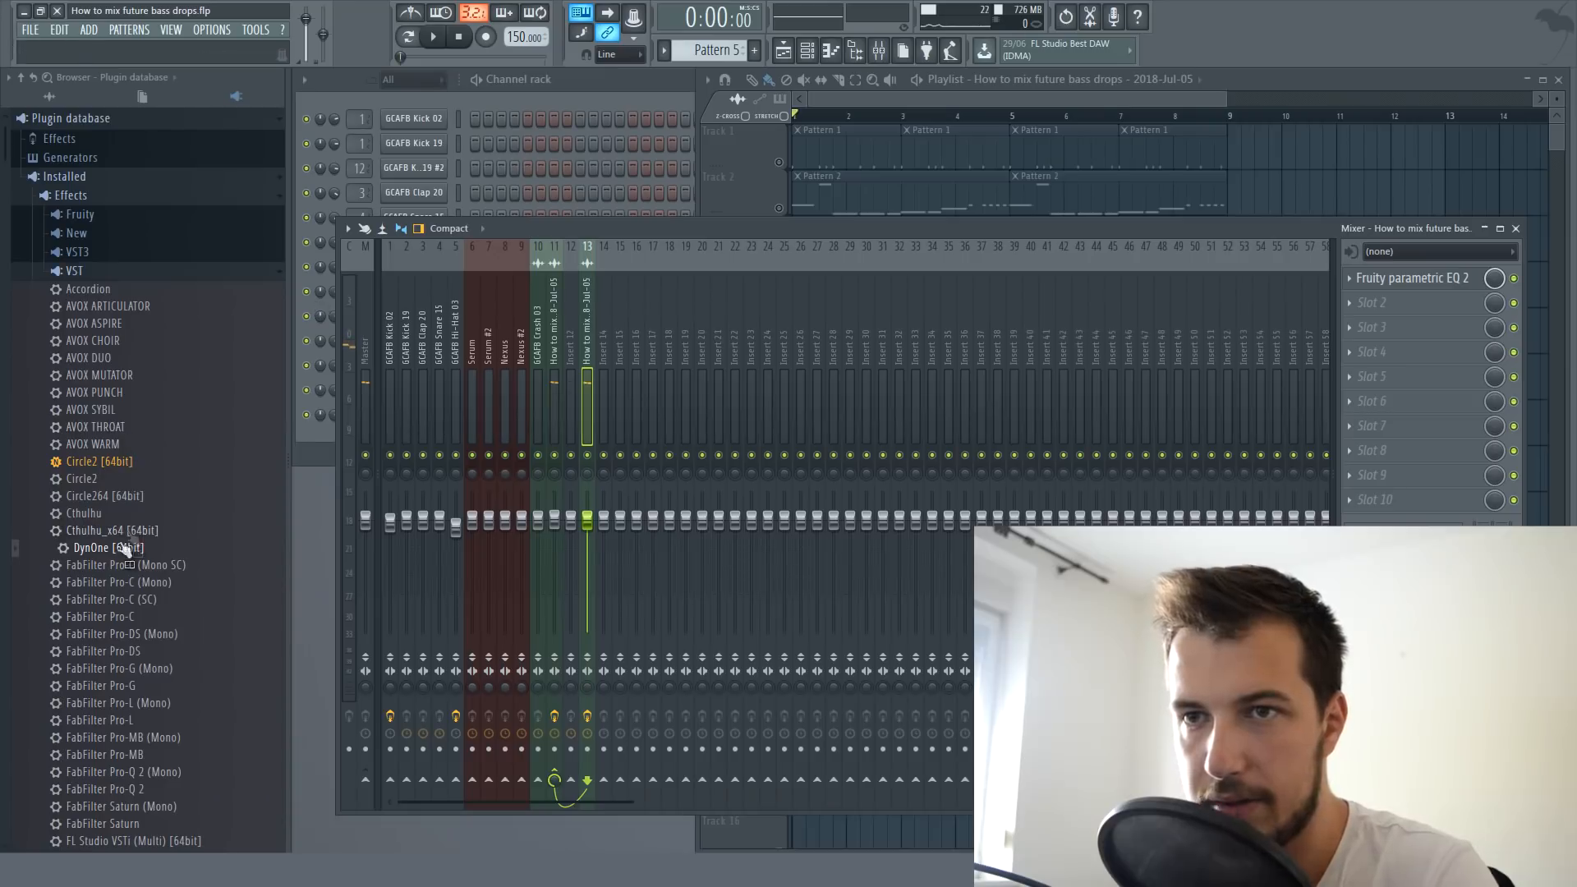
- Insert DynOne in slot 2 of mixer track 13, set all five linked bands to -11.5 dB and unlink them
left_click_drag(125, 549, 1394, 306)
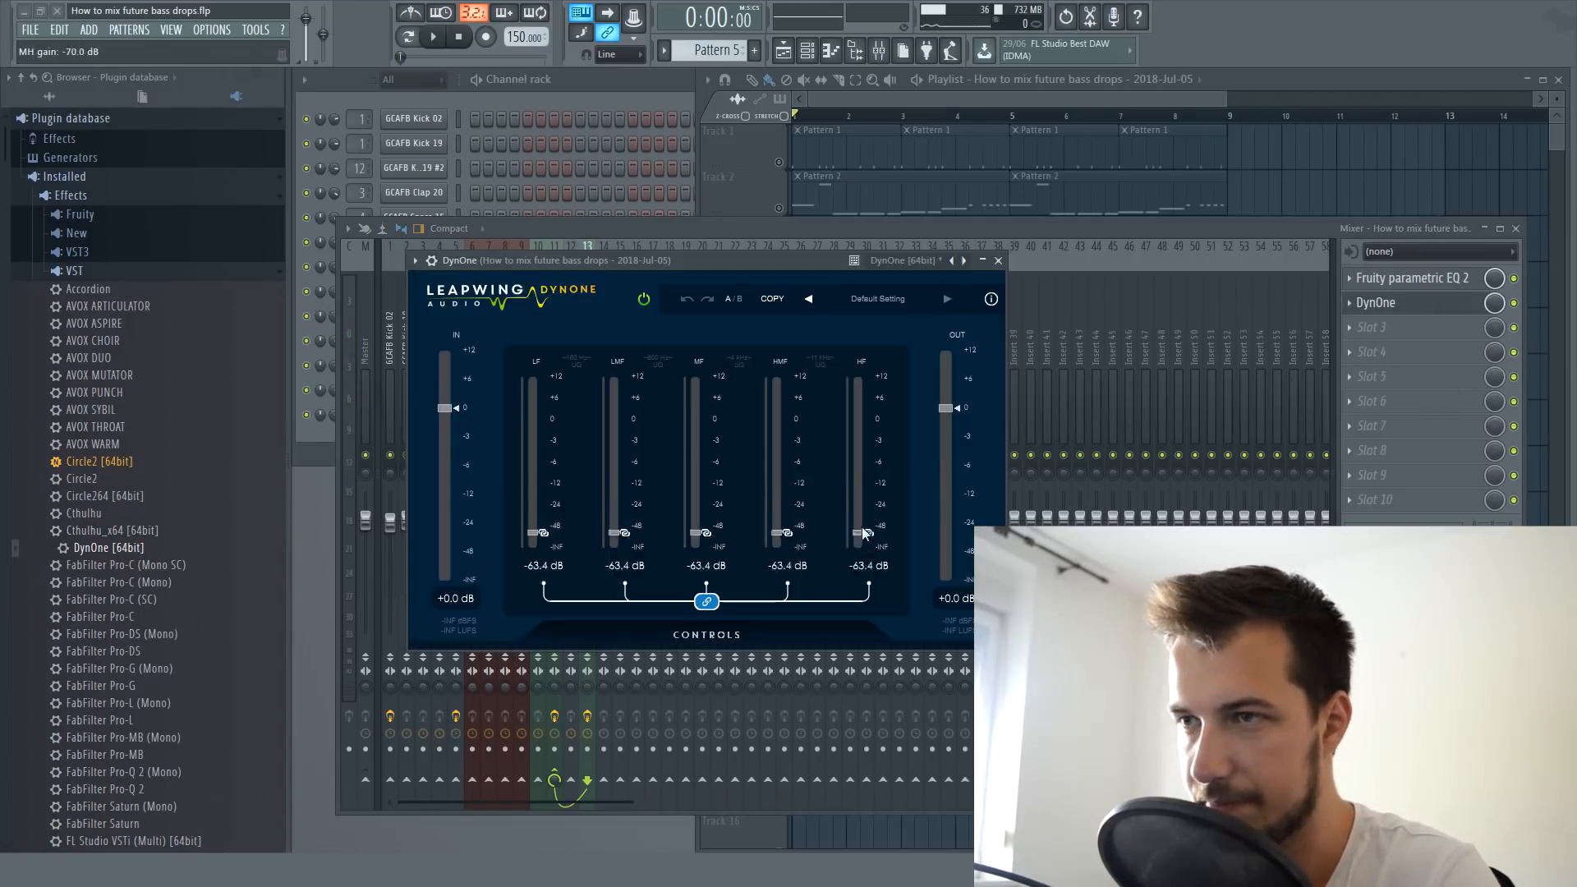
left_click_drag(864, 534, 859, 483)
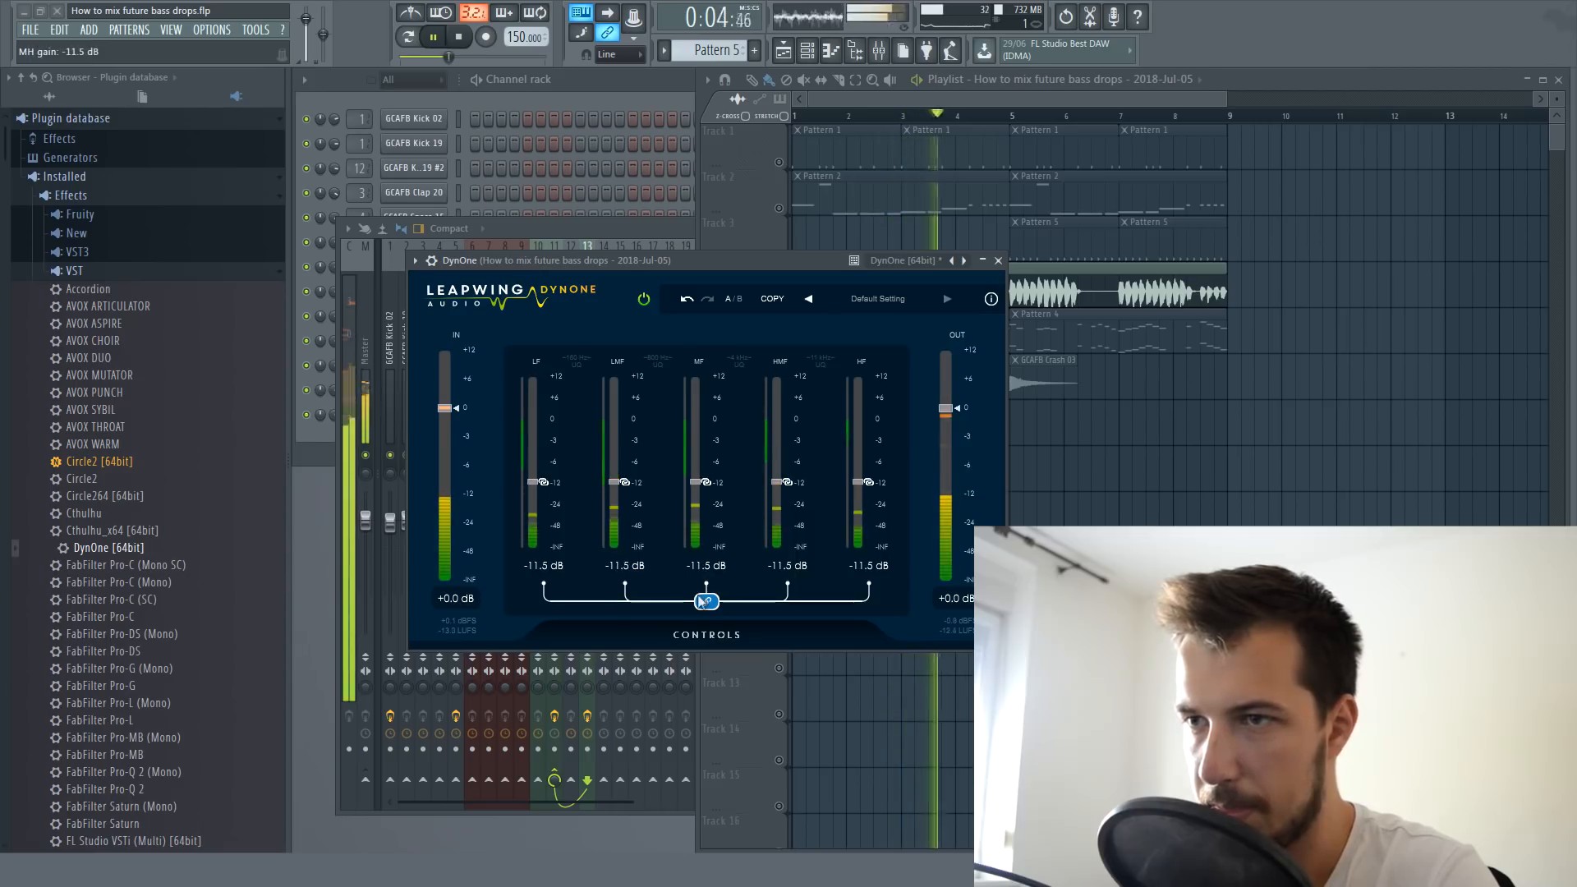
left_click(703, 602)
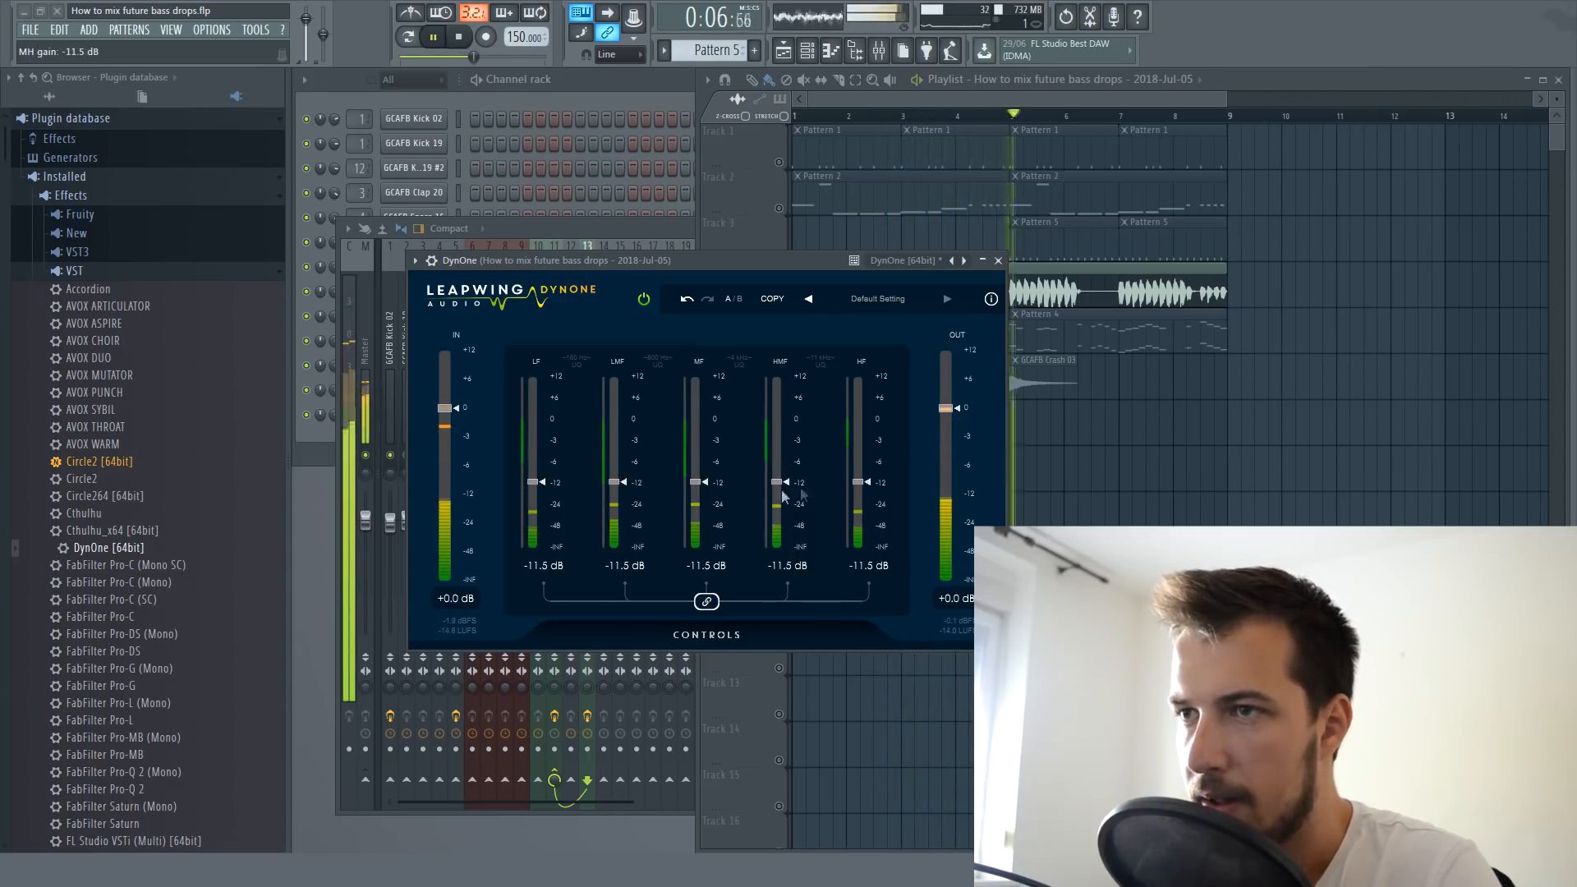
key("space")
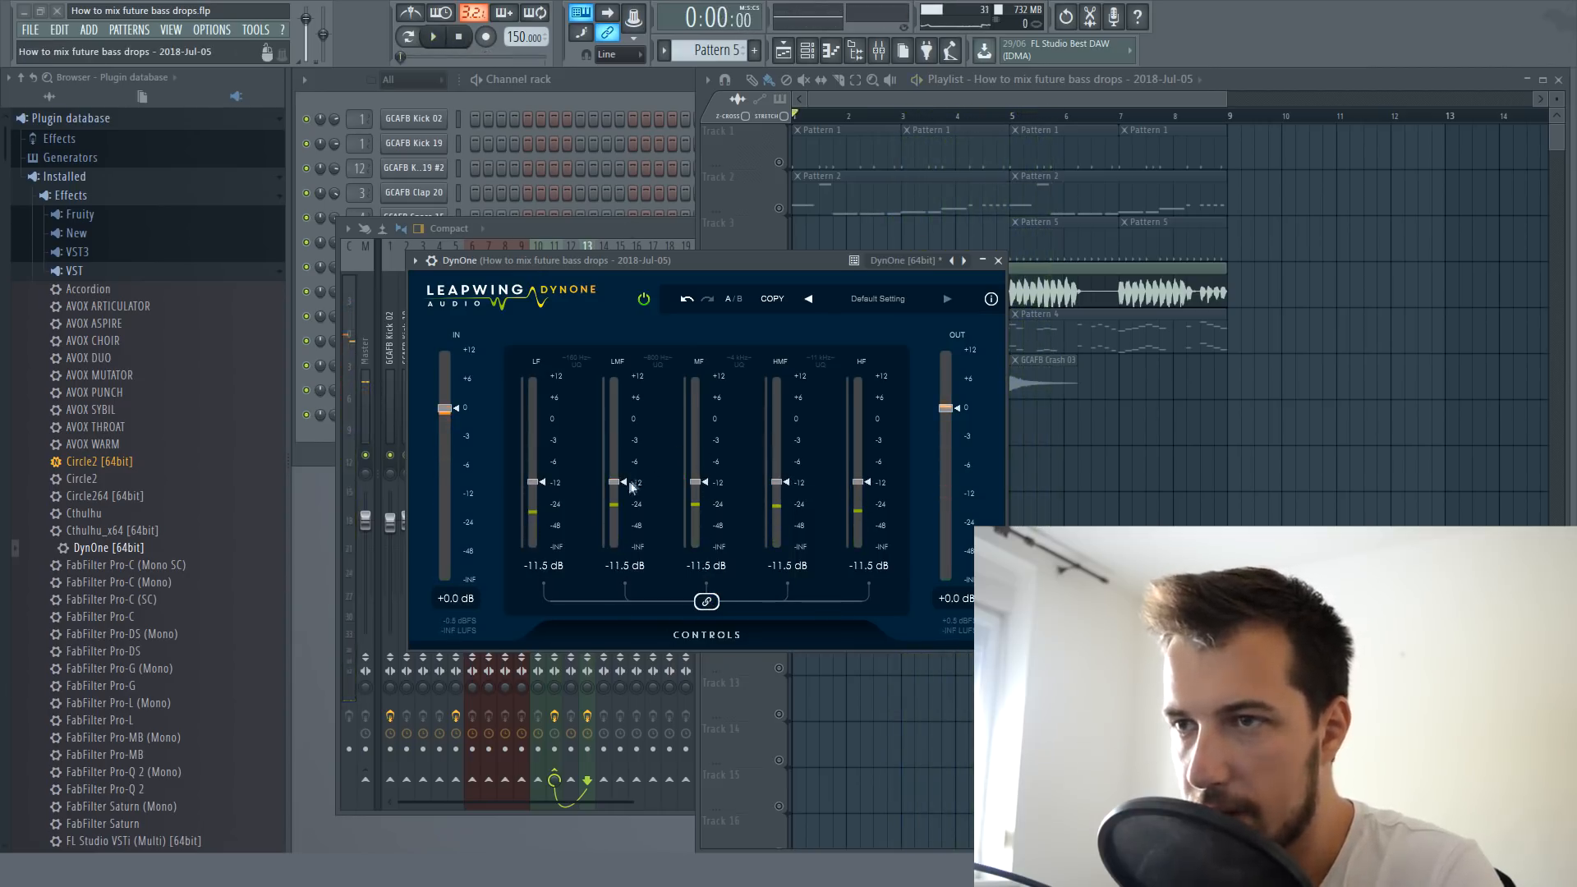
- Set DynOne's LMF to -28.7, MF to -27.2, HMF to -5.6 and HF to -6.9 dB while the audio track plays
left_click(435, 37)
left_click_drag(613, 482, 860, 447)
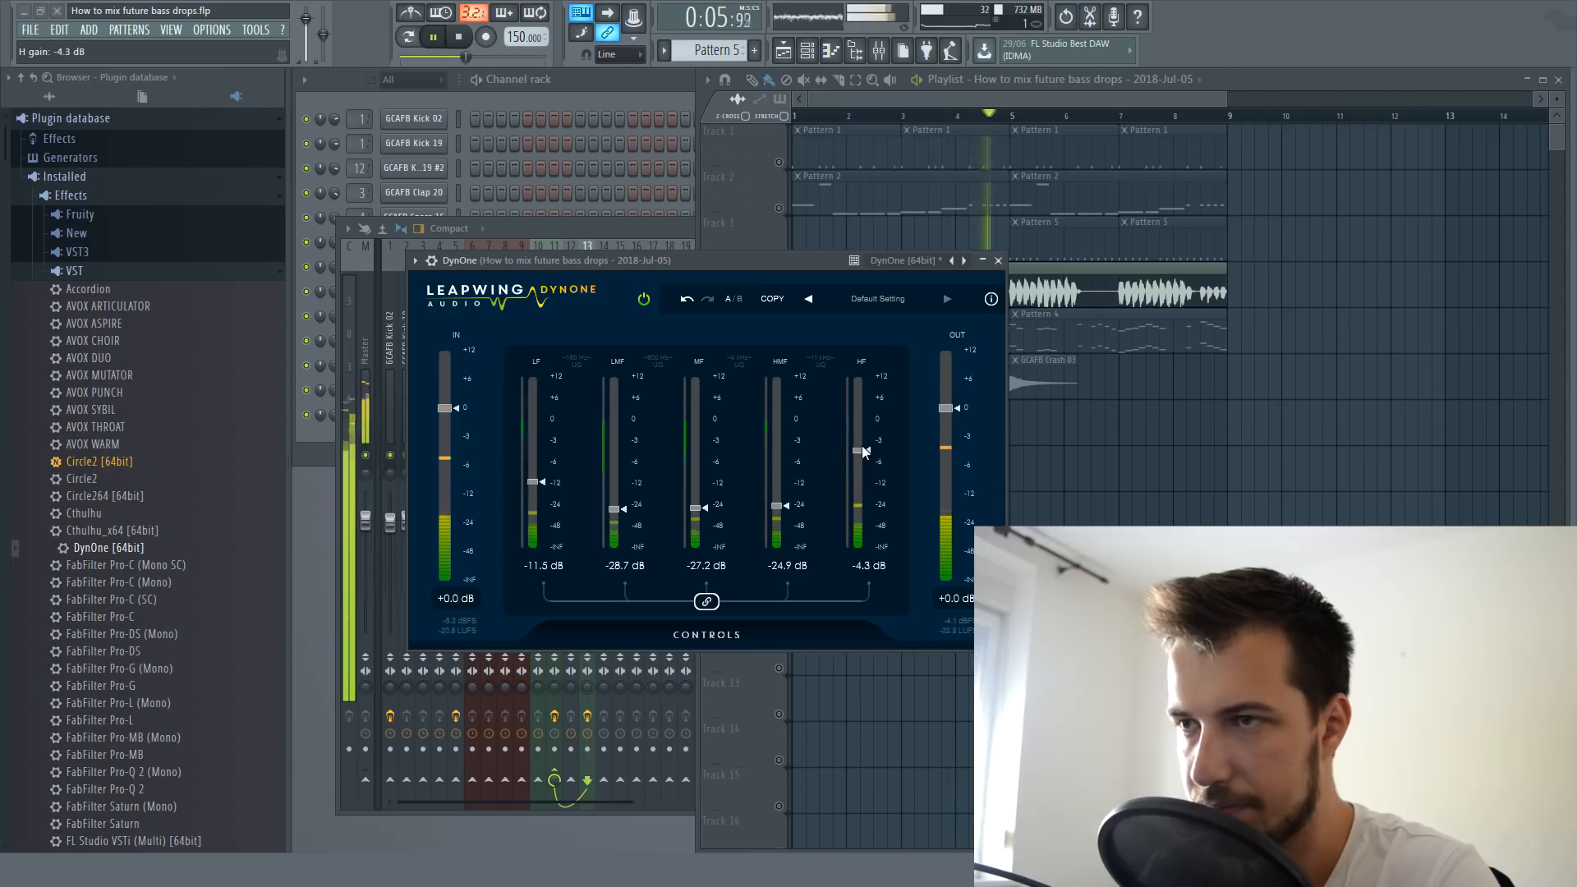
left_click_drag(775, 506, 785, 397)
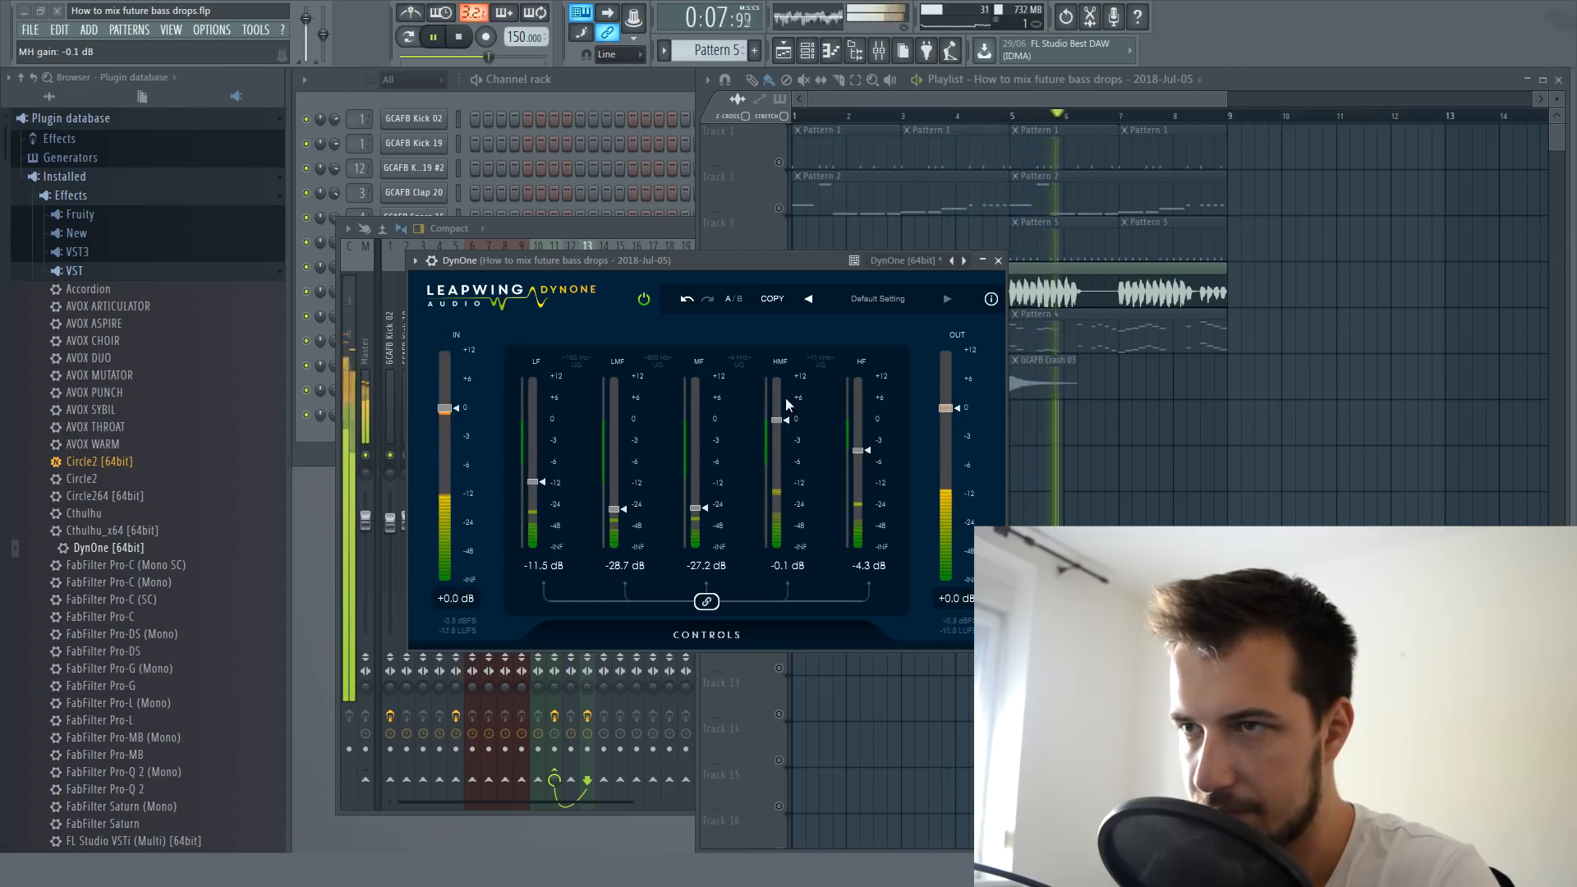
left_click_drag(859, 452, 859, 493)
left_click_drag(777, 436, 777, 461)
left_click_drag(860, 490, 861, 475)
key("space")
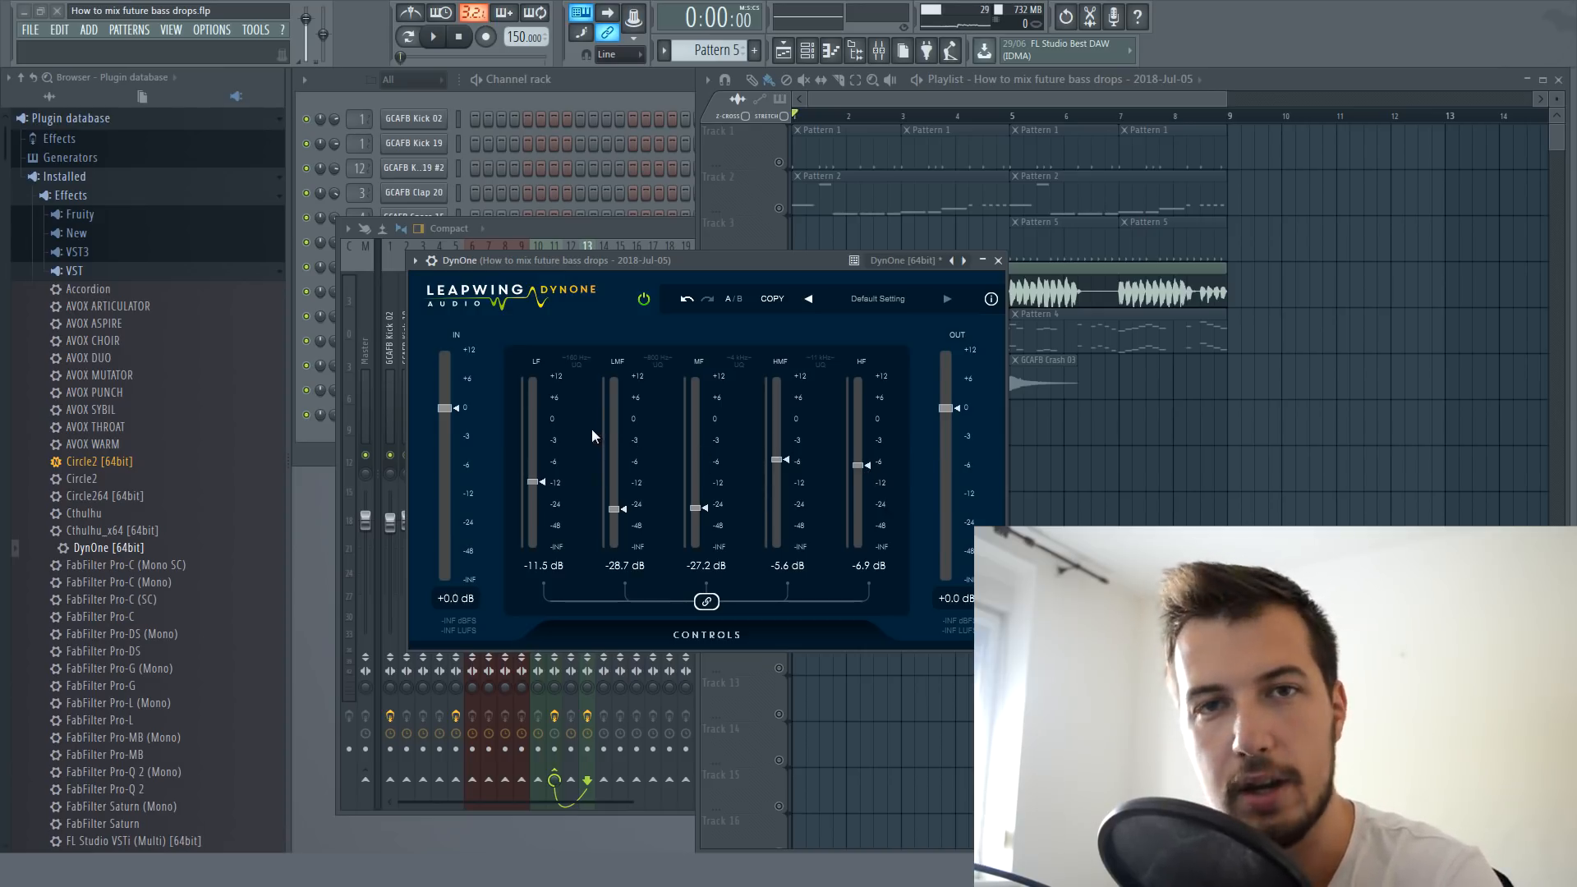
- Adjust DynOne's MF to -19.5, HMF to -6.0 and HF to -3.4 dB, with input gain +0.4 and output gain -0.4 dB
key("space")
left_click_drag(777, 460, 777, 452)
mouse_move(697, 507)
left_mouse_down()
mouse_move(696, 451)
mouse_move(696, 497)
left_mouse_up()
left_click_drag(777, 453, 858, 444)
mouse_move(444, 408)
left_mouse_down()
mouse_move(446, 360)
mouse_move(447, 423)
mouse_move(446, 407)
left_mouse_up()
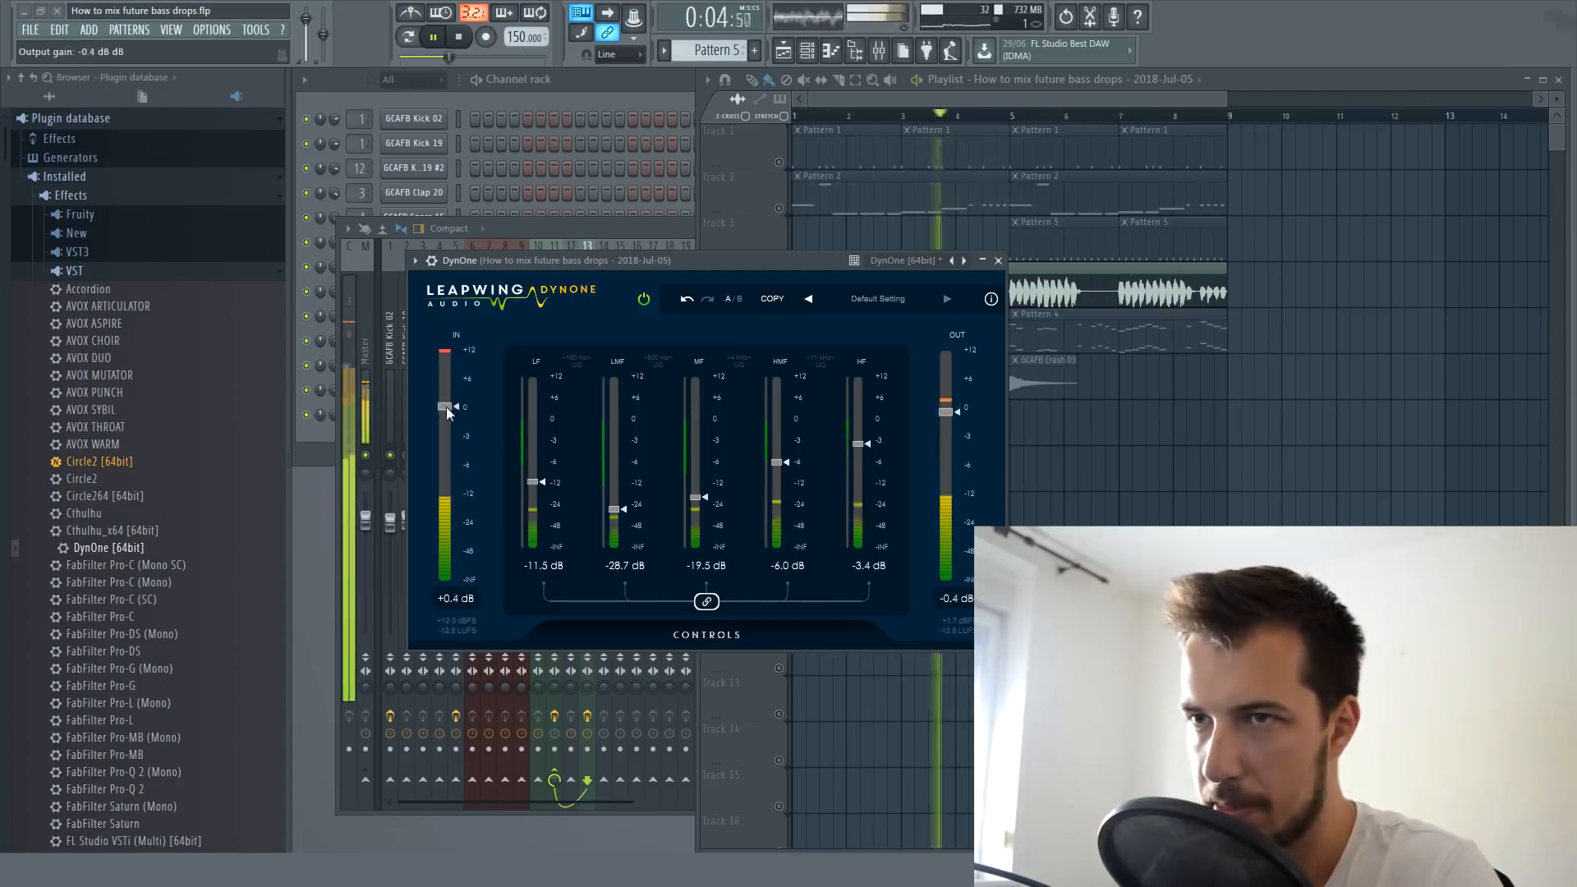
- Set DynOne's HMF to -6.2 and HF to -14.7 dB while comparing the audio track with the plugin bypassed and enabled
left_click(644, 300)
left_click(644, 299)
left_click_drag(777, 462, 859, 508)
left_click(645, 299)
left_click(644, 299)
left_click(644, 299)
left_click(644, 299)
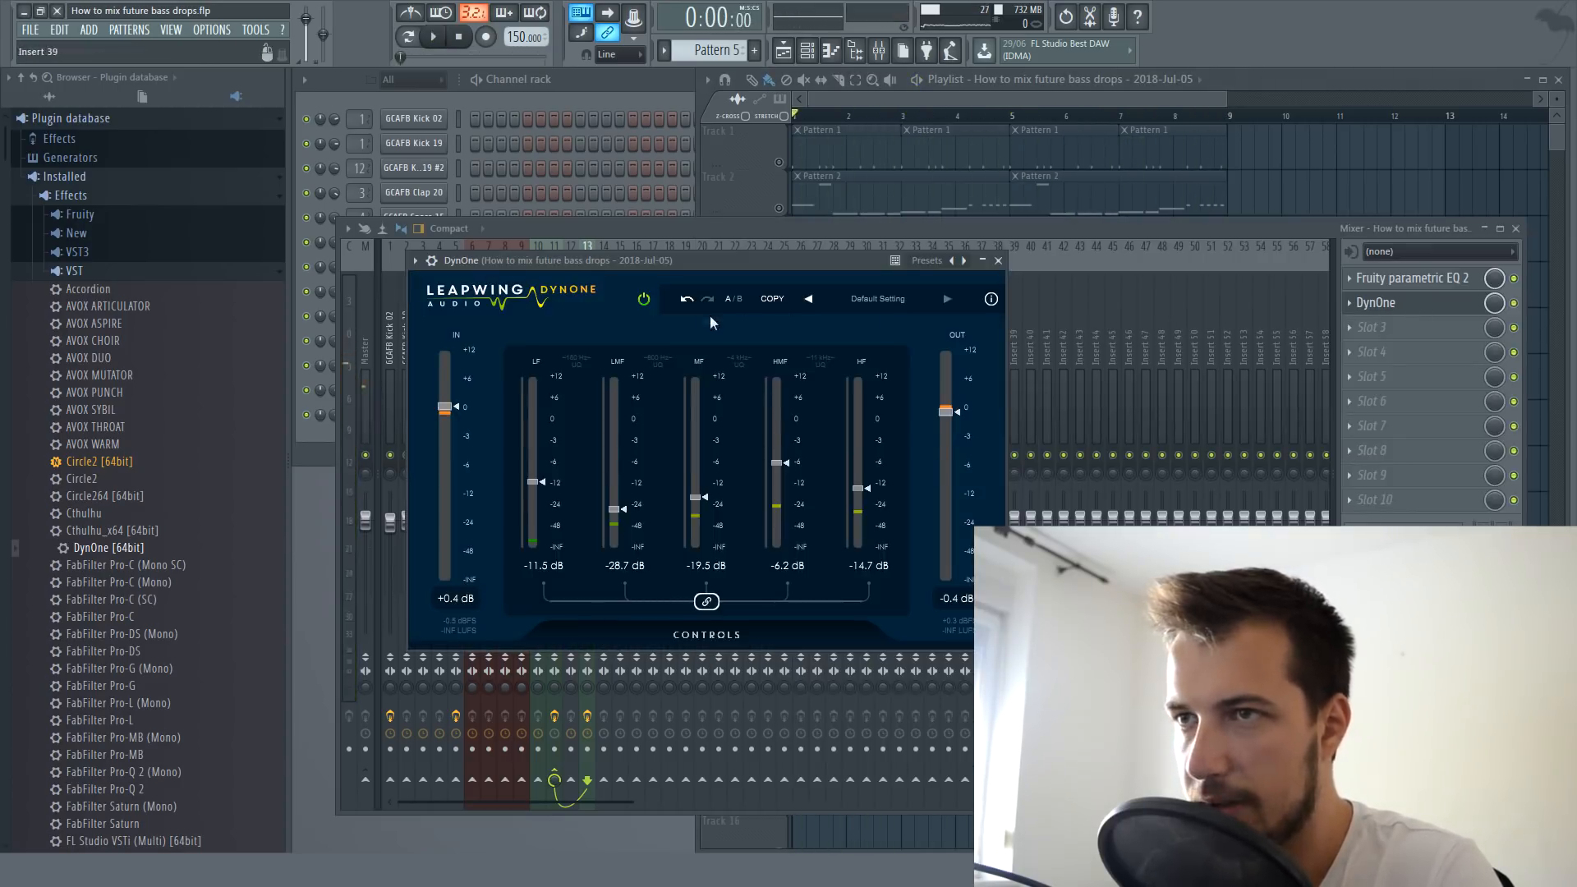
- Compare the audio track's sound with DynOne bypassed and enabled
left_click(644, 299)
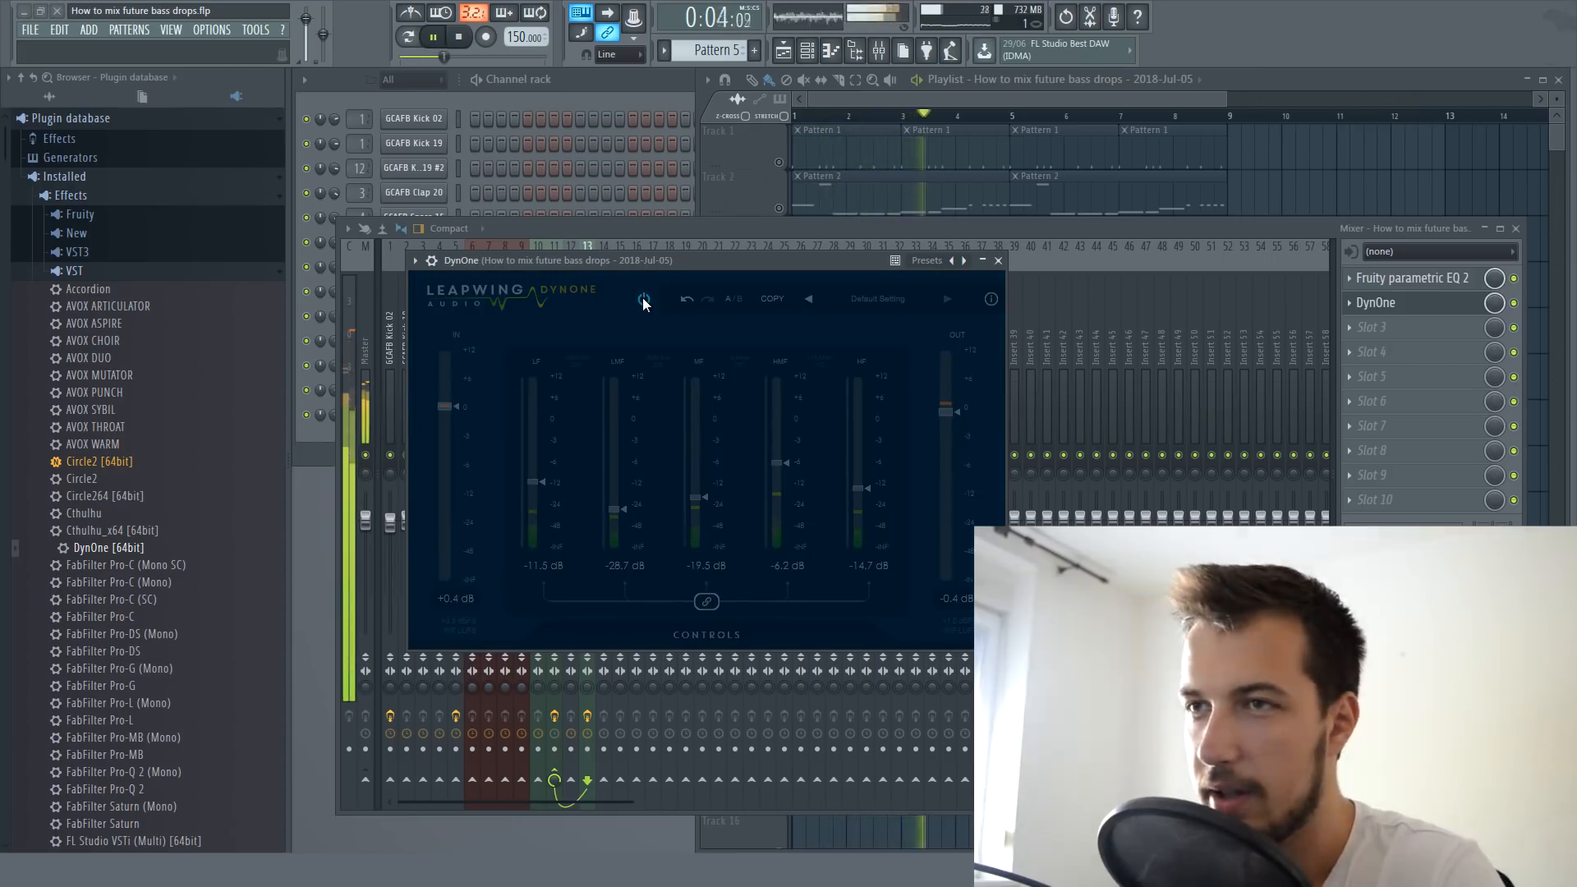
left_click(644, 299)
key("space")
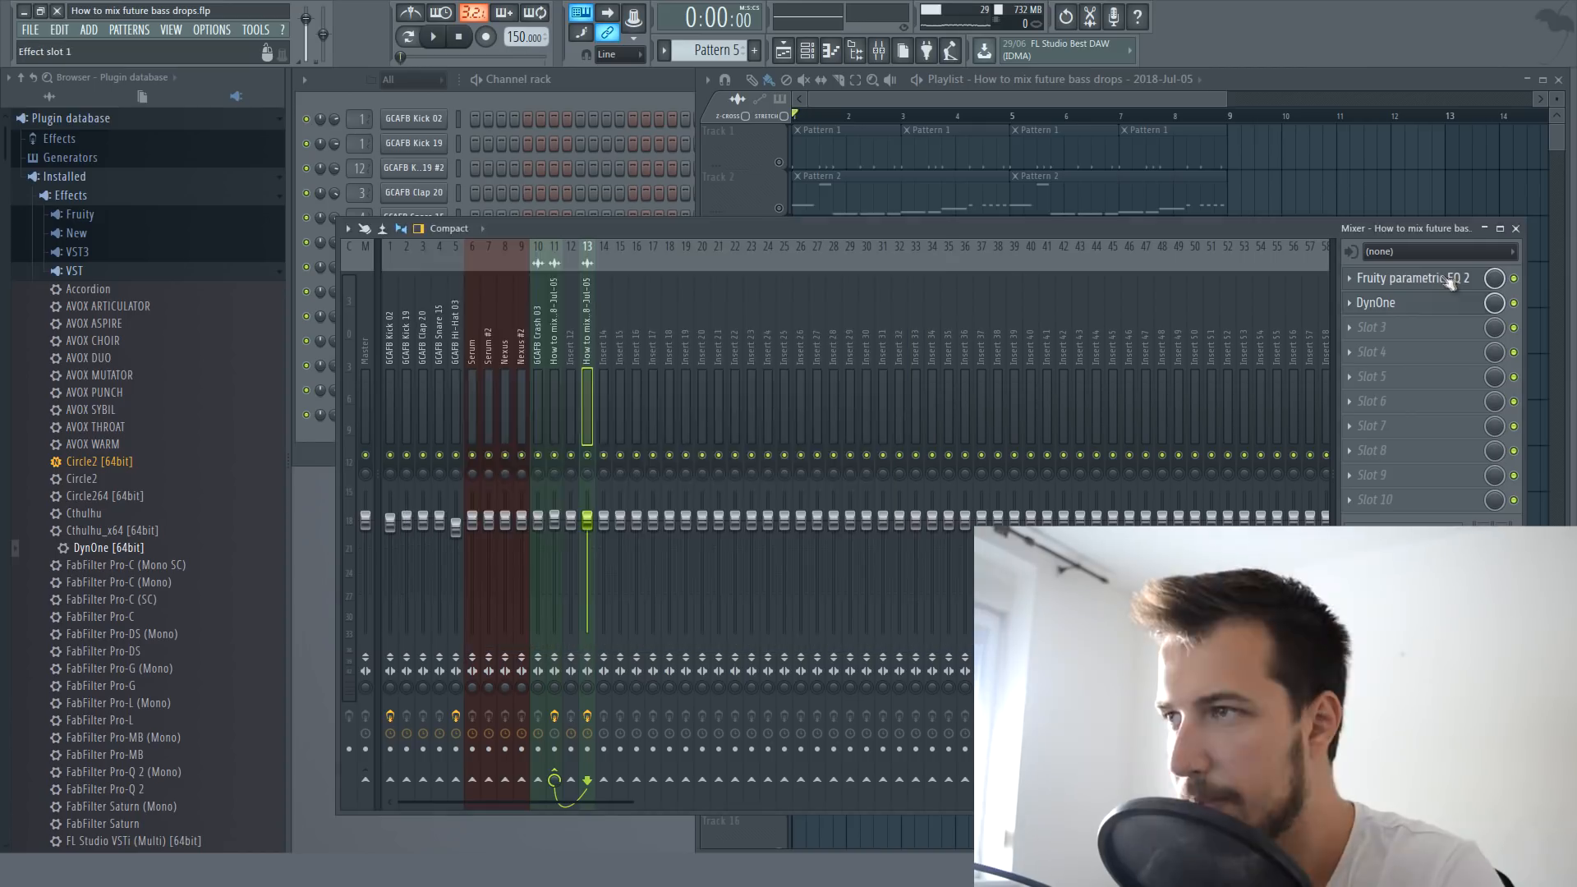
- Dip band 5 slightly in the audio track's Fruity Parametric EQ 2, and unsolo the audio track in the playlist
left_click(1419, 280)
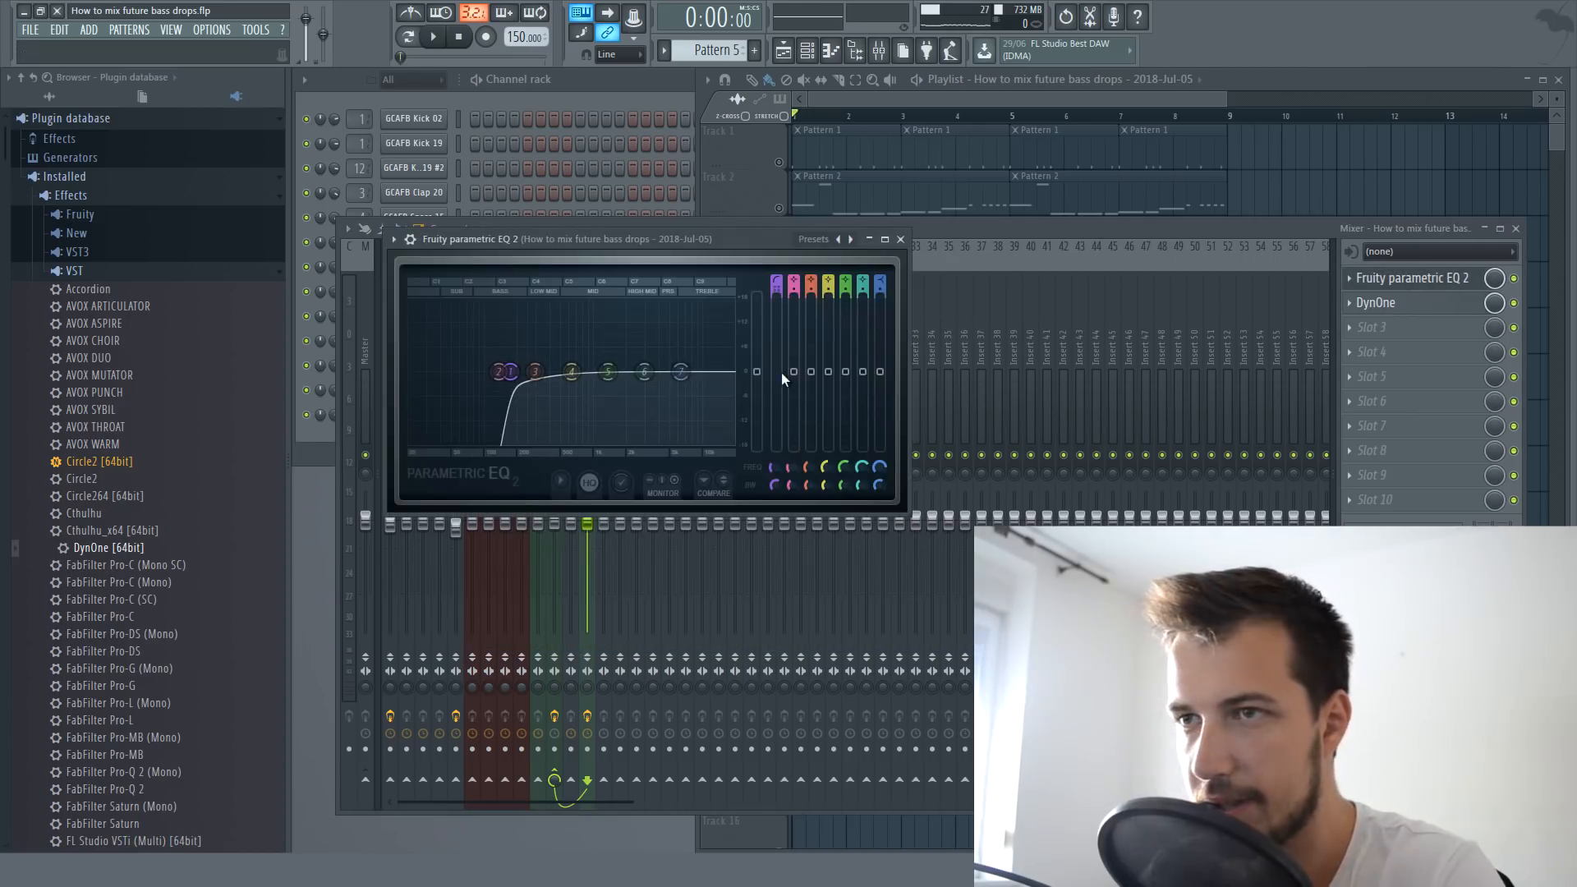
key("space")
left_click_drag(620, 379, 575, 390)
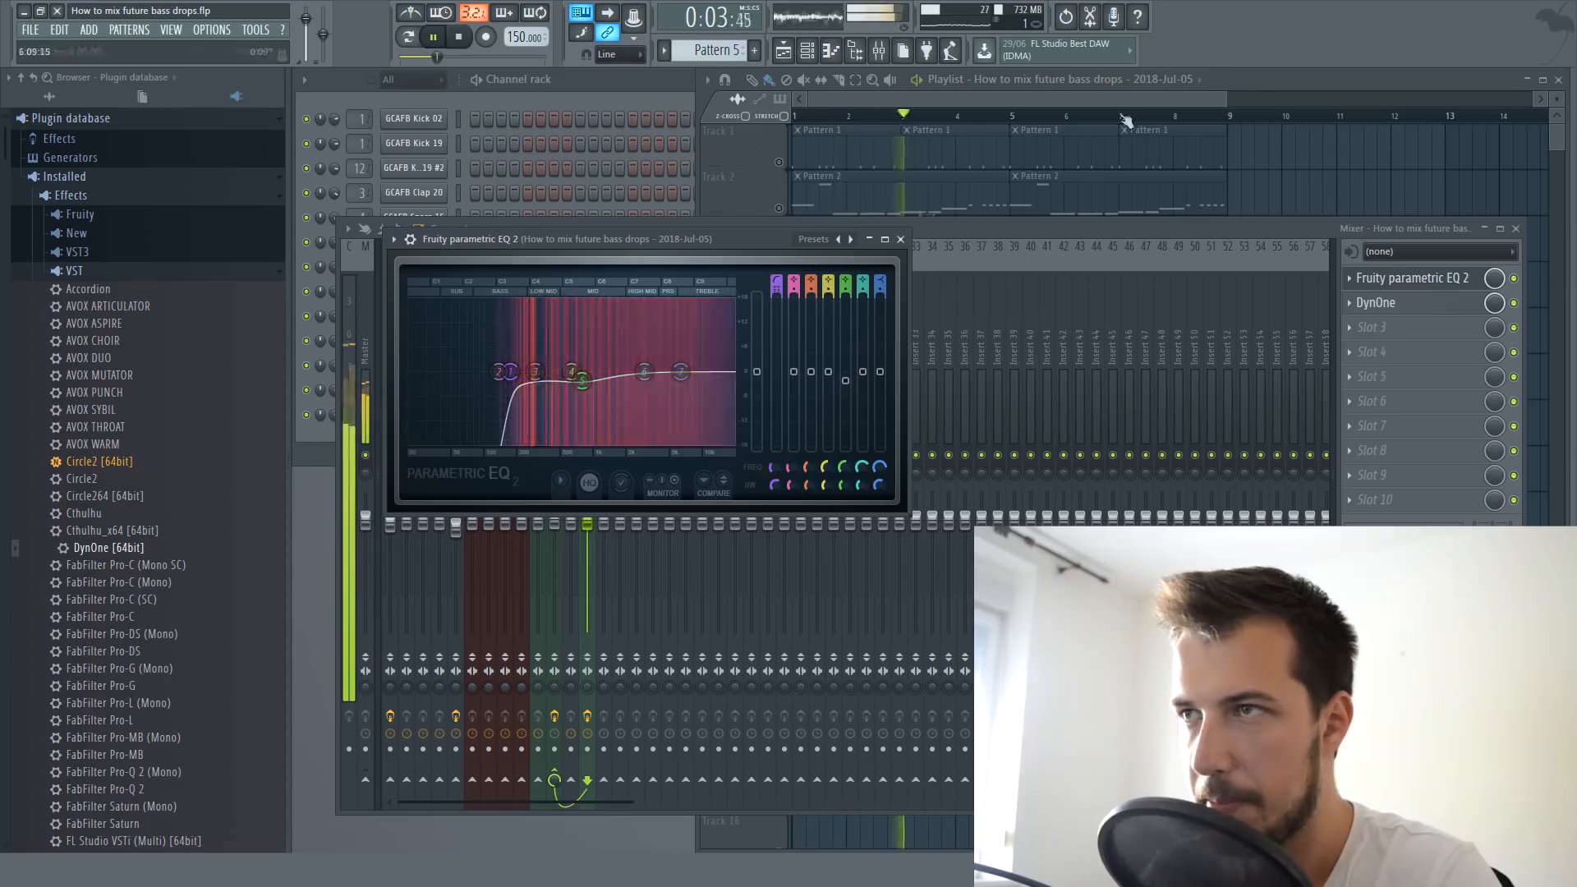
key("space")
left_click(901, 140)
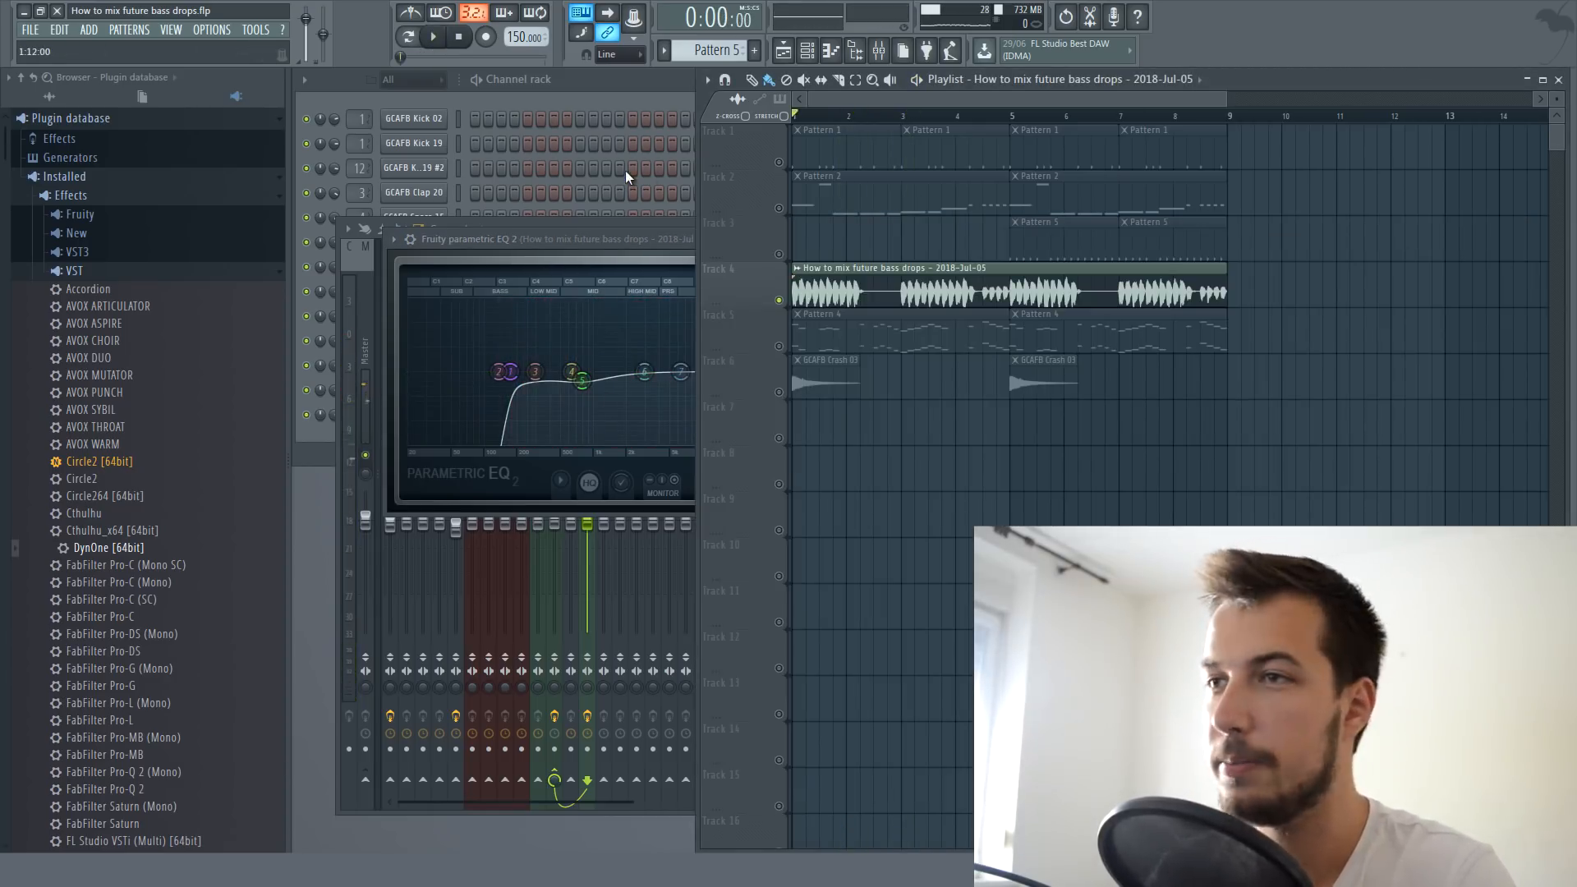
left_click(782, 302, "ctrl")
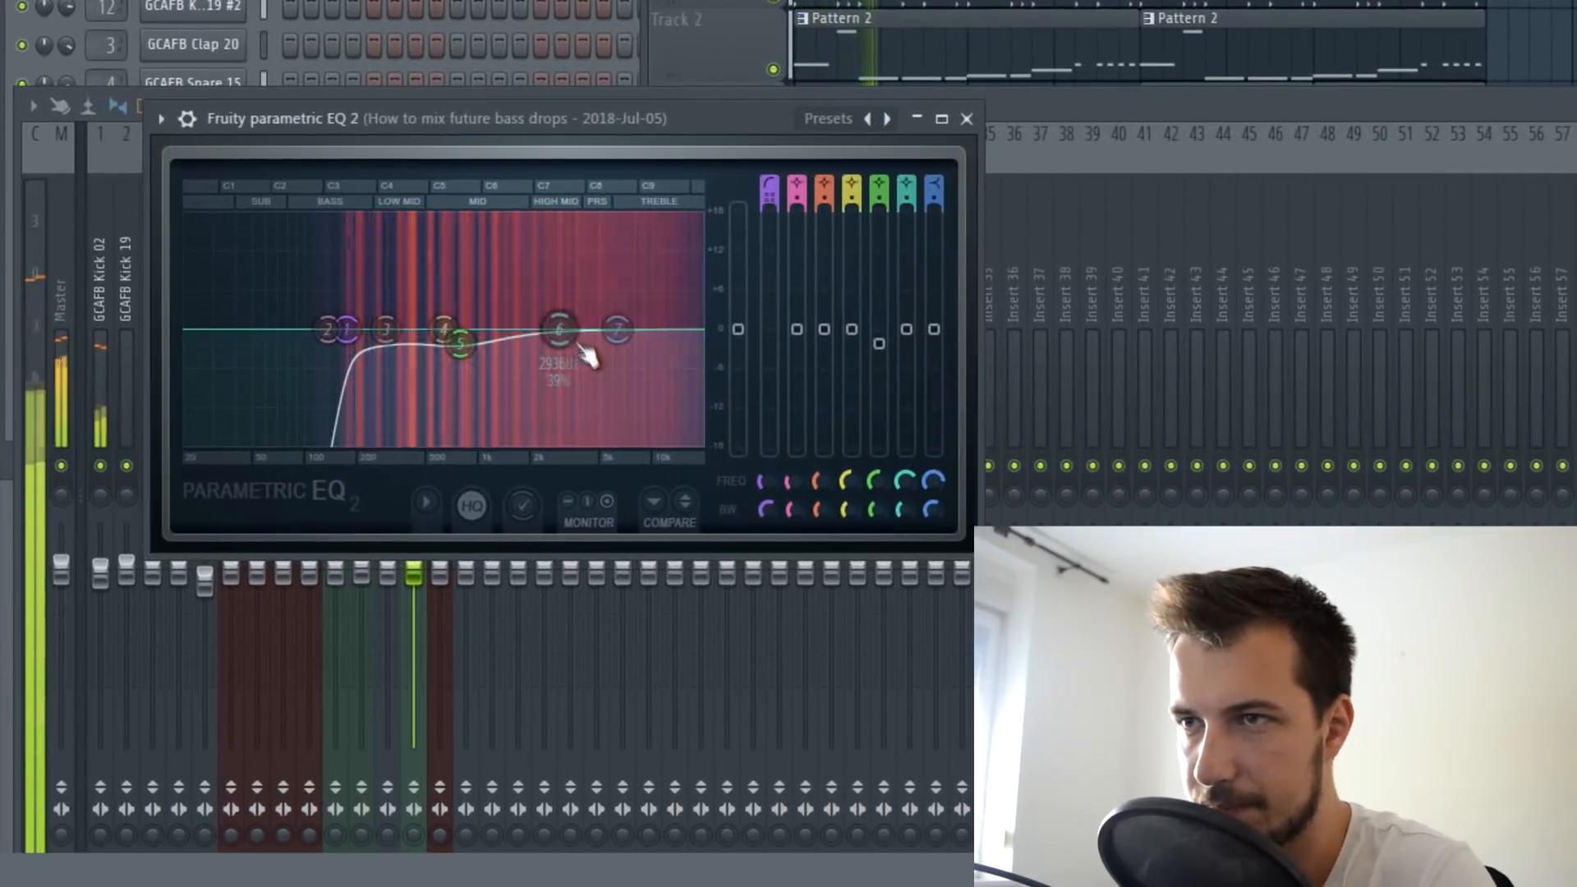
- Dip band 6 slightly in the audio track's Parametric EQ 2 during full playback, and close the EQ
left_click_drag(572, 340, 637, 382)
left_click(967, 118)
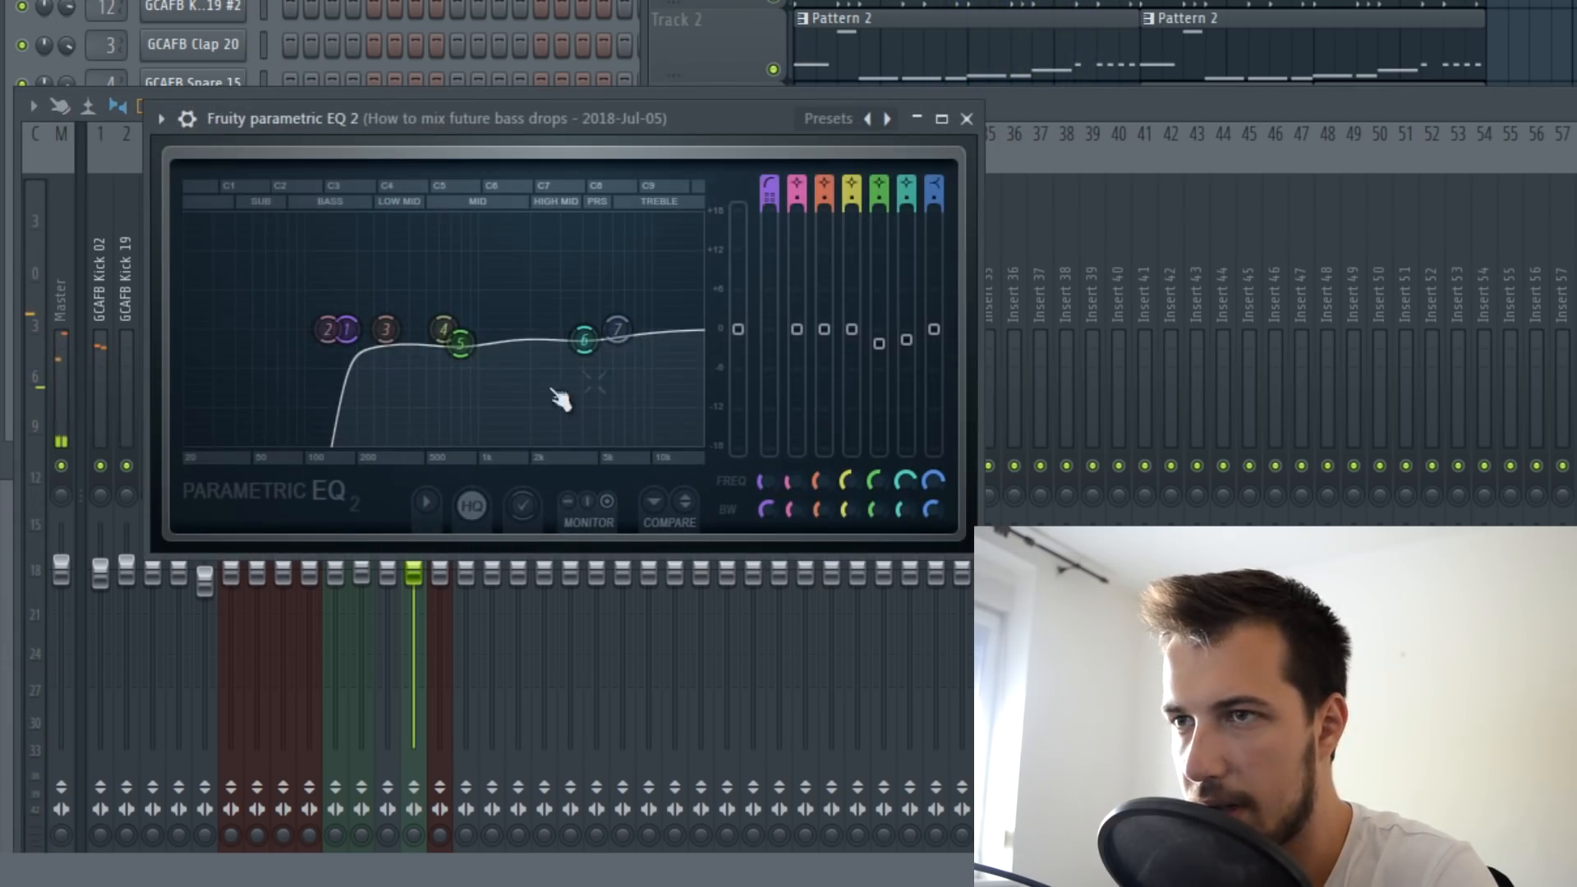
left_click_drag(553, 398, 584, 340)
left_click(969, 121)
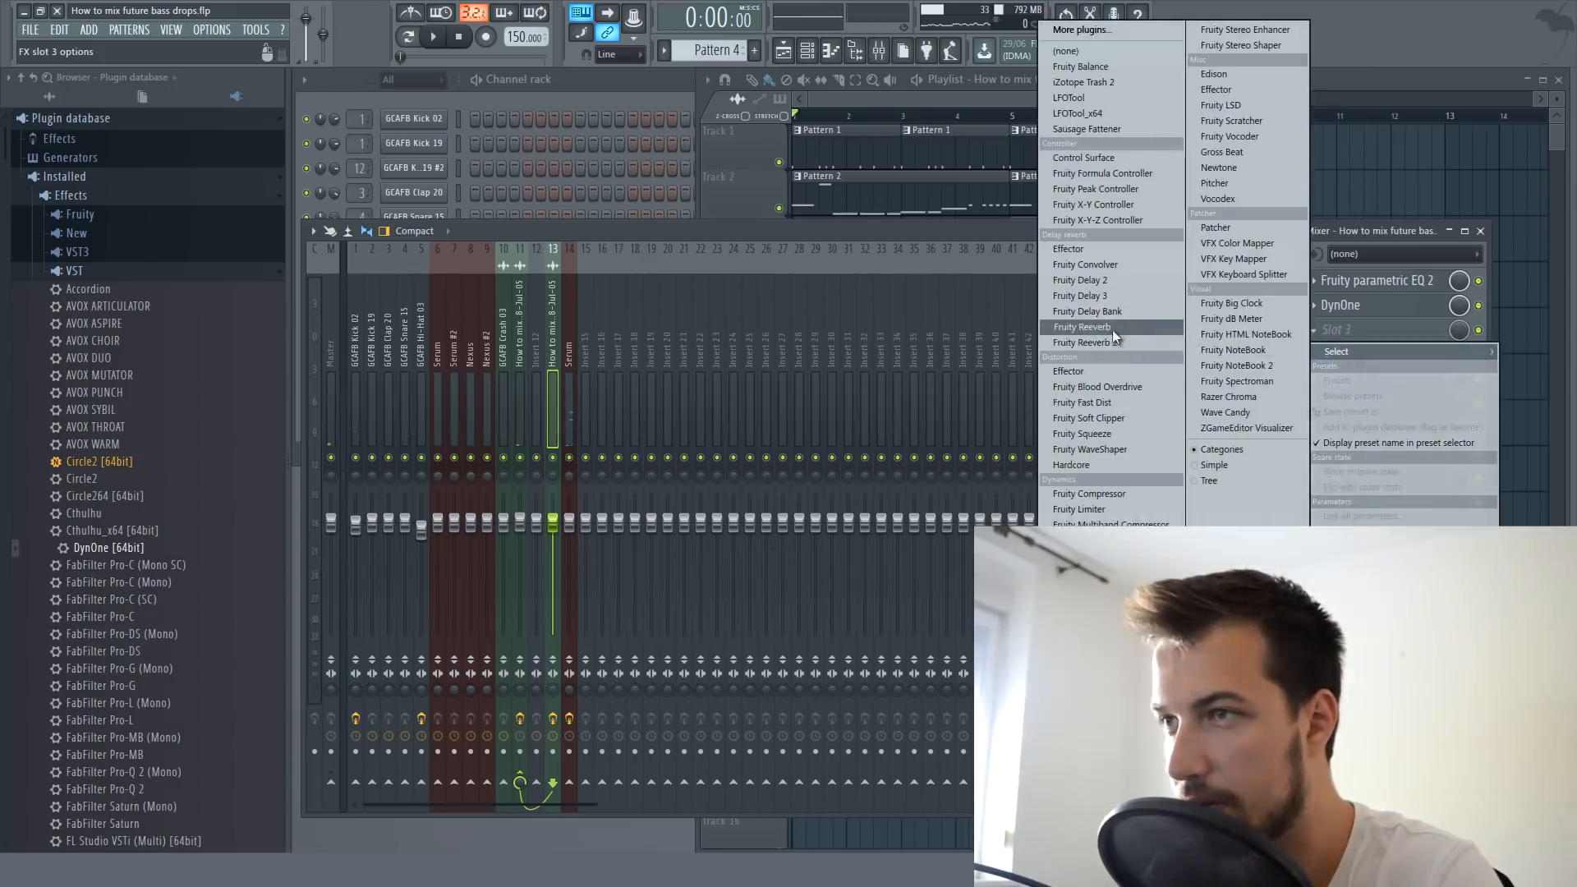
- Insert Fruity Reeverb in slot 3 of mixer track 13 with a 0.7 s decay and 14% reverb
left_click(1113, 329)
left_click_drag(454, 425, 451, 457)
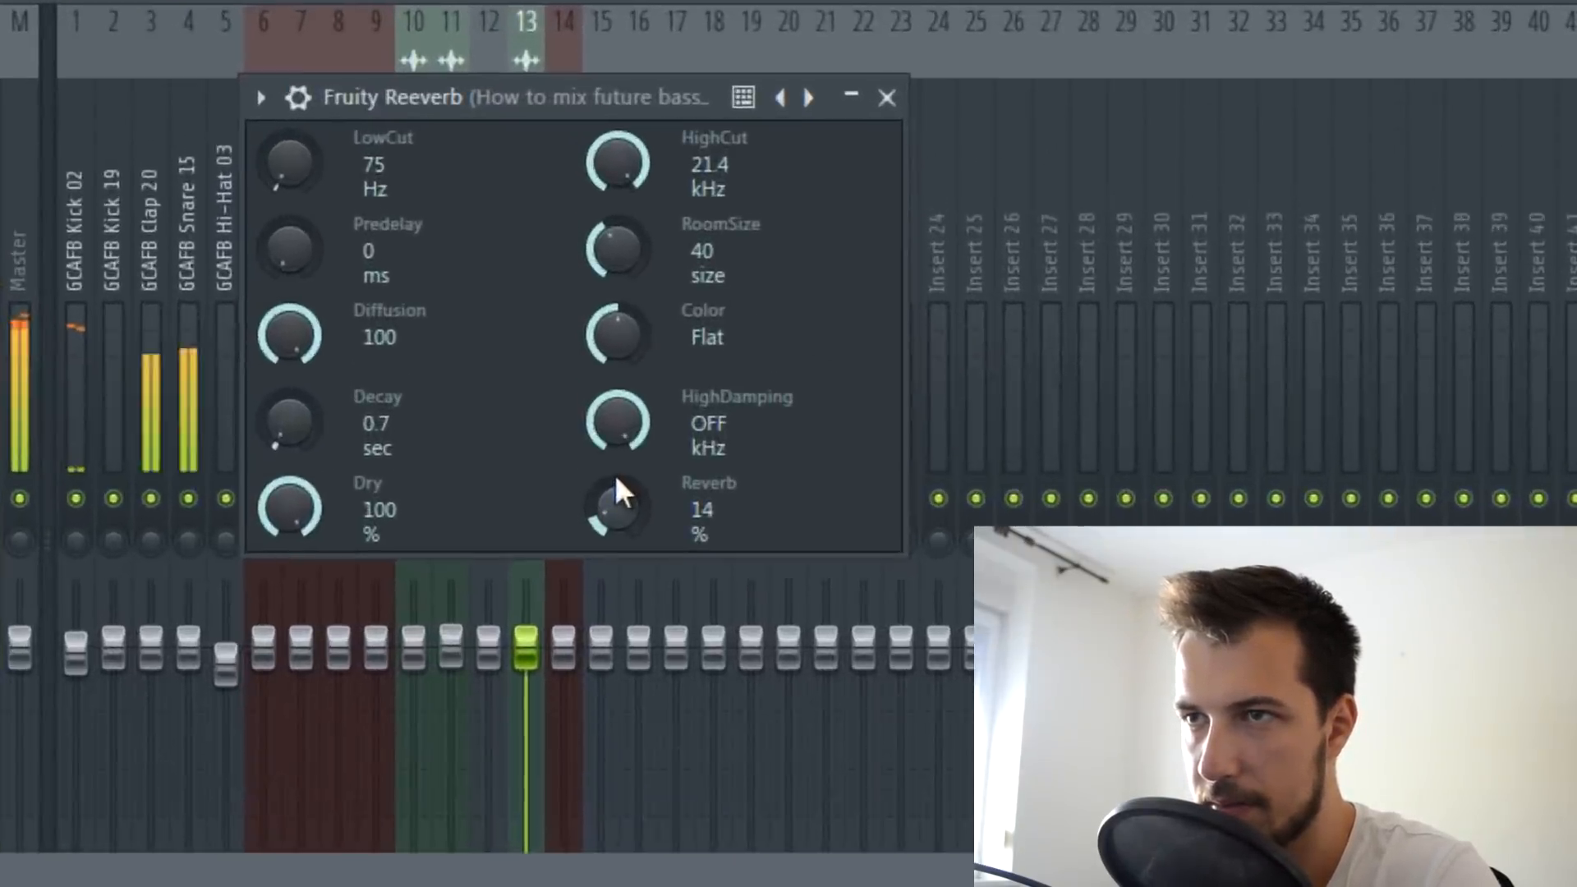
left_click(887, 98)
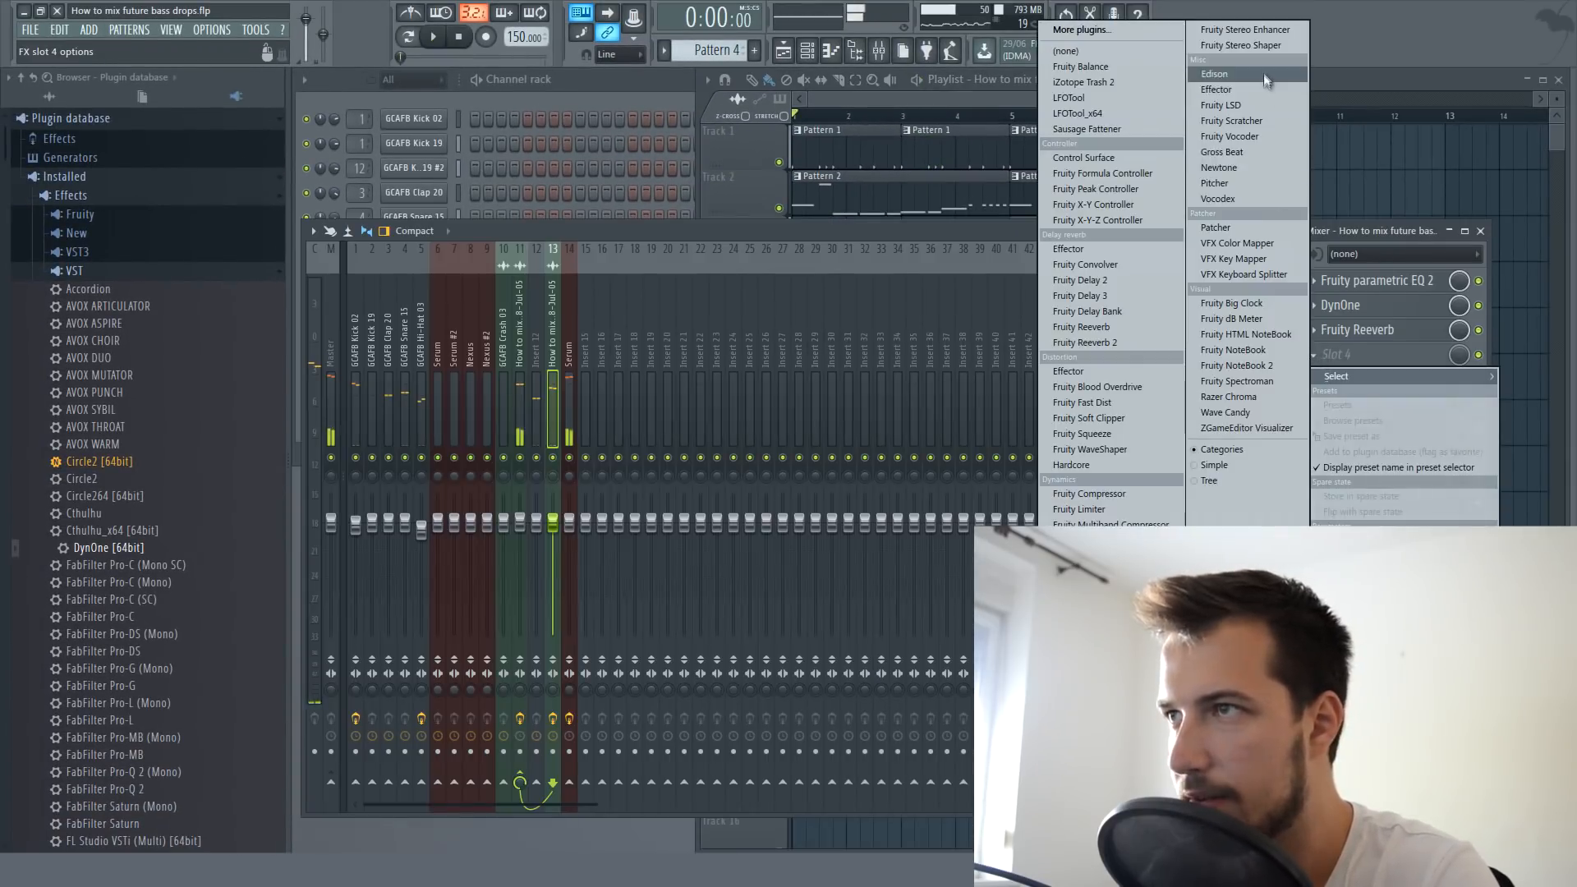
- Insert Fruity Stereo Shaper in slot 4 of mixer track 13 with the Stereoize 2 preset, and audition it
left_click(1249, 50)
left_click(458, 303)
mouse_move(480, 352)
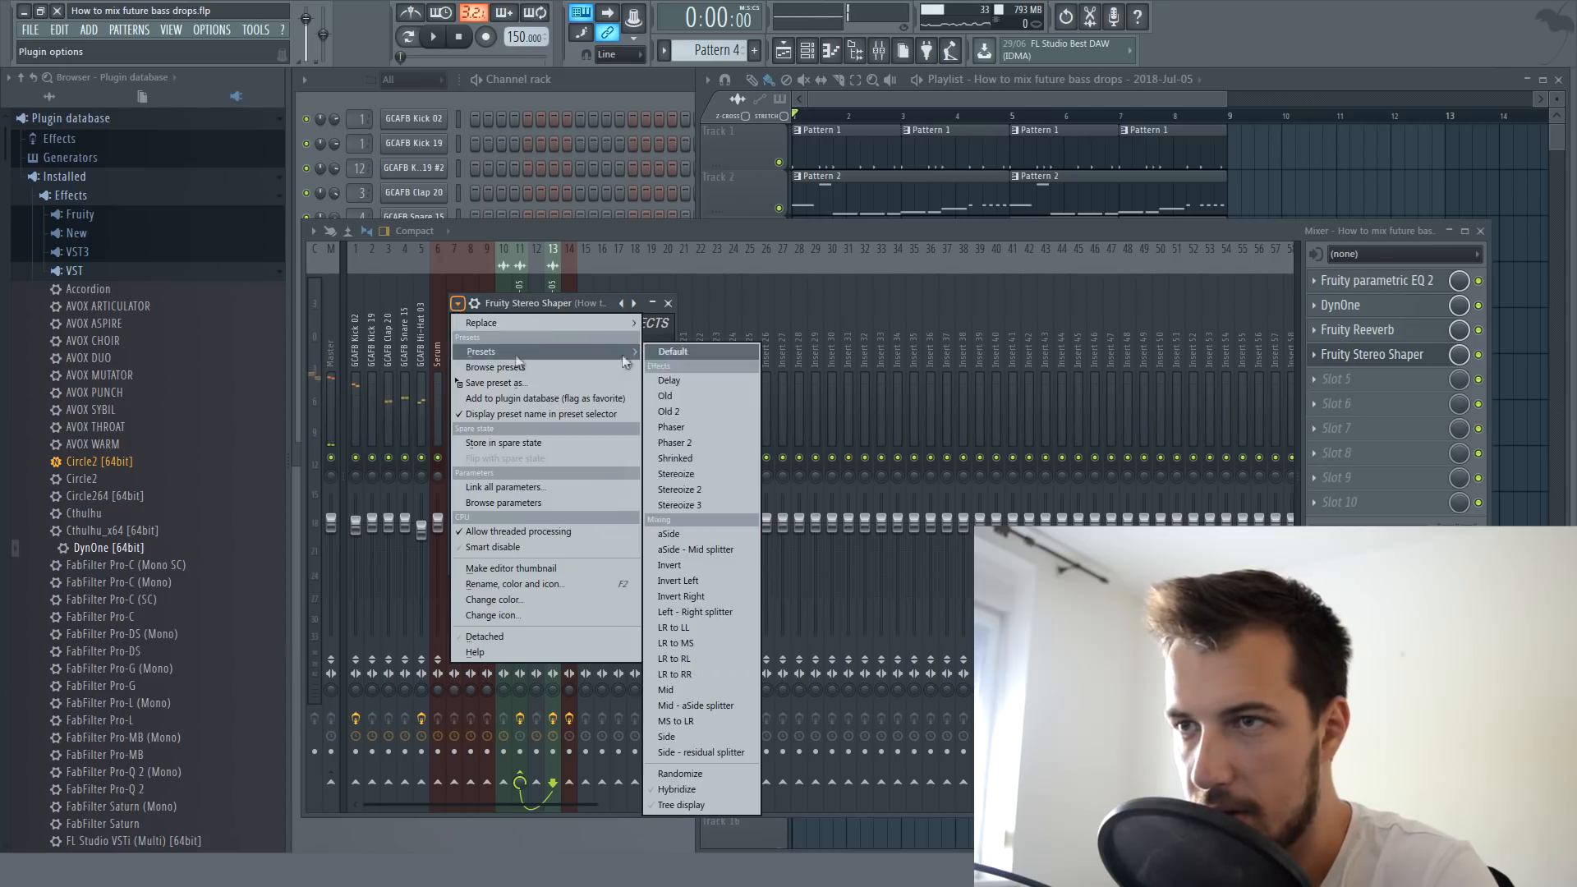
left_click(704, 490)
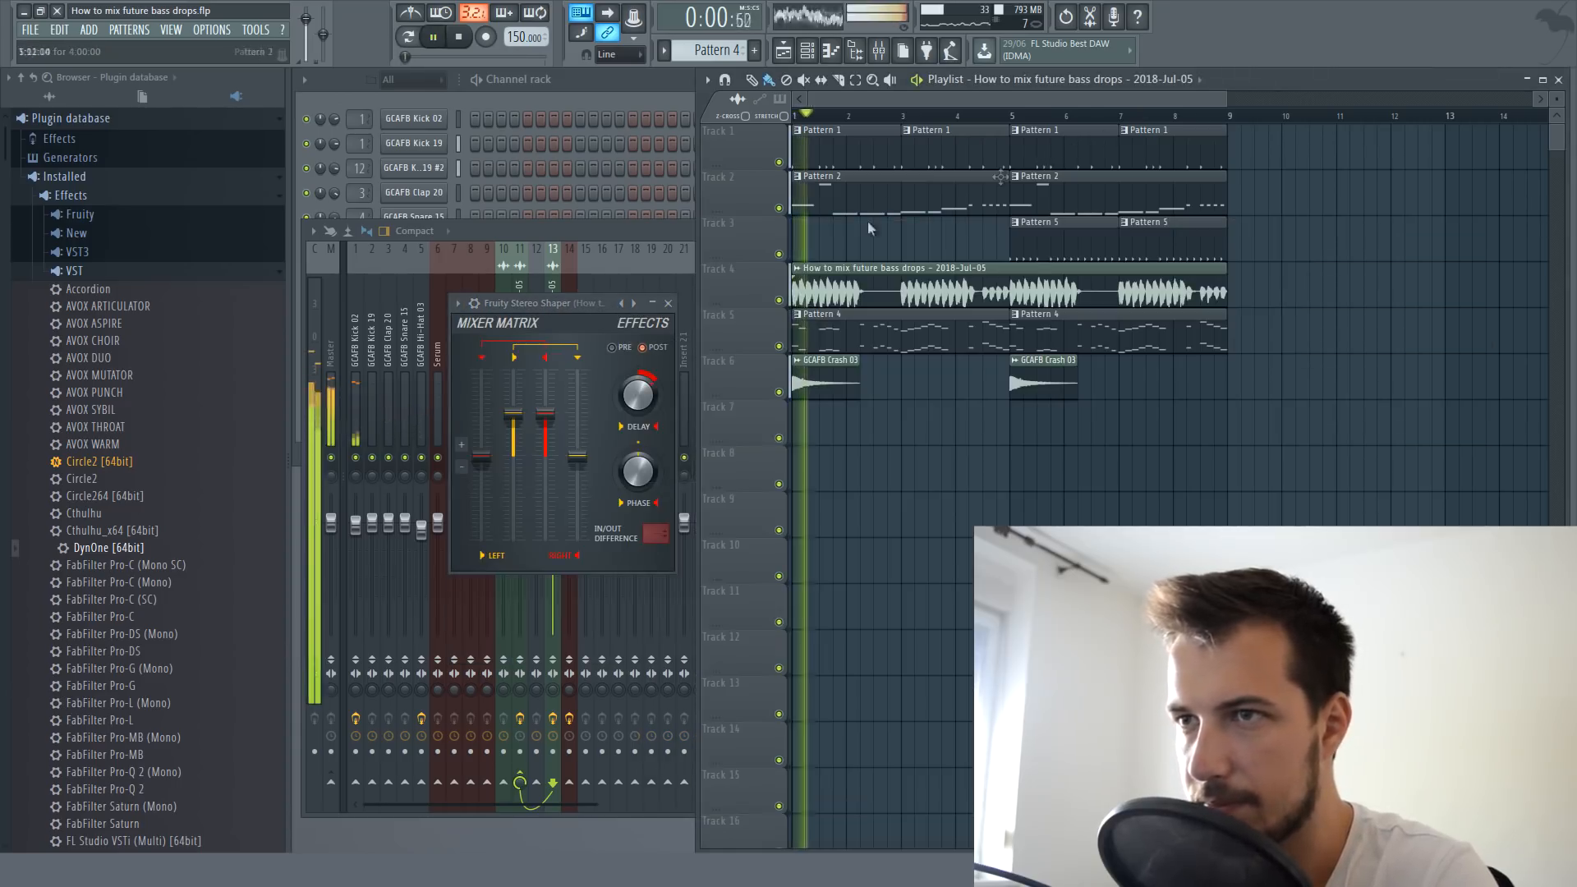
left_click(669, 304)
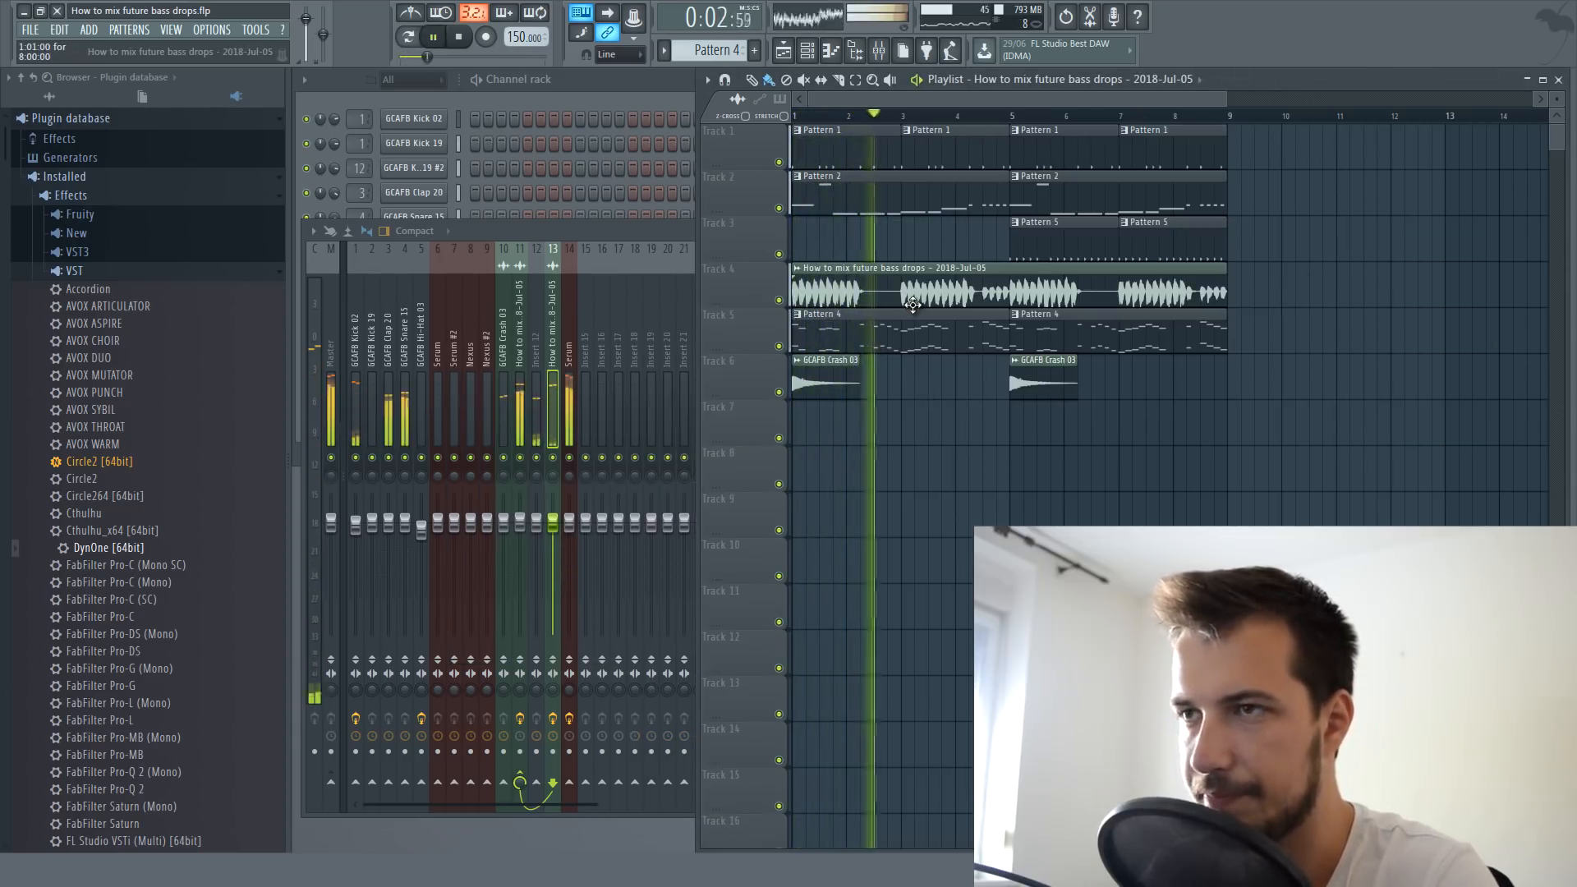
- Raise the decay of Fruity Reeverb on mixer track 13 to 0.9 s
left_click(879, 51)
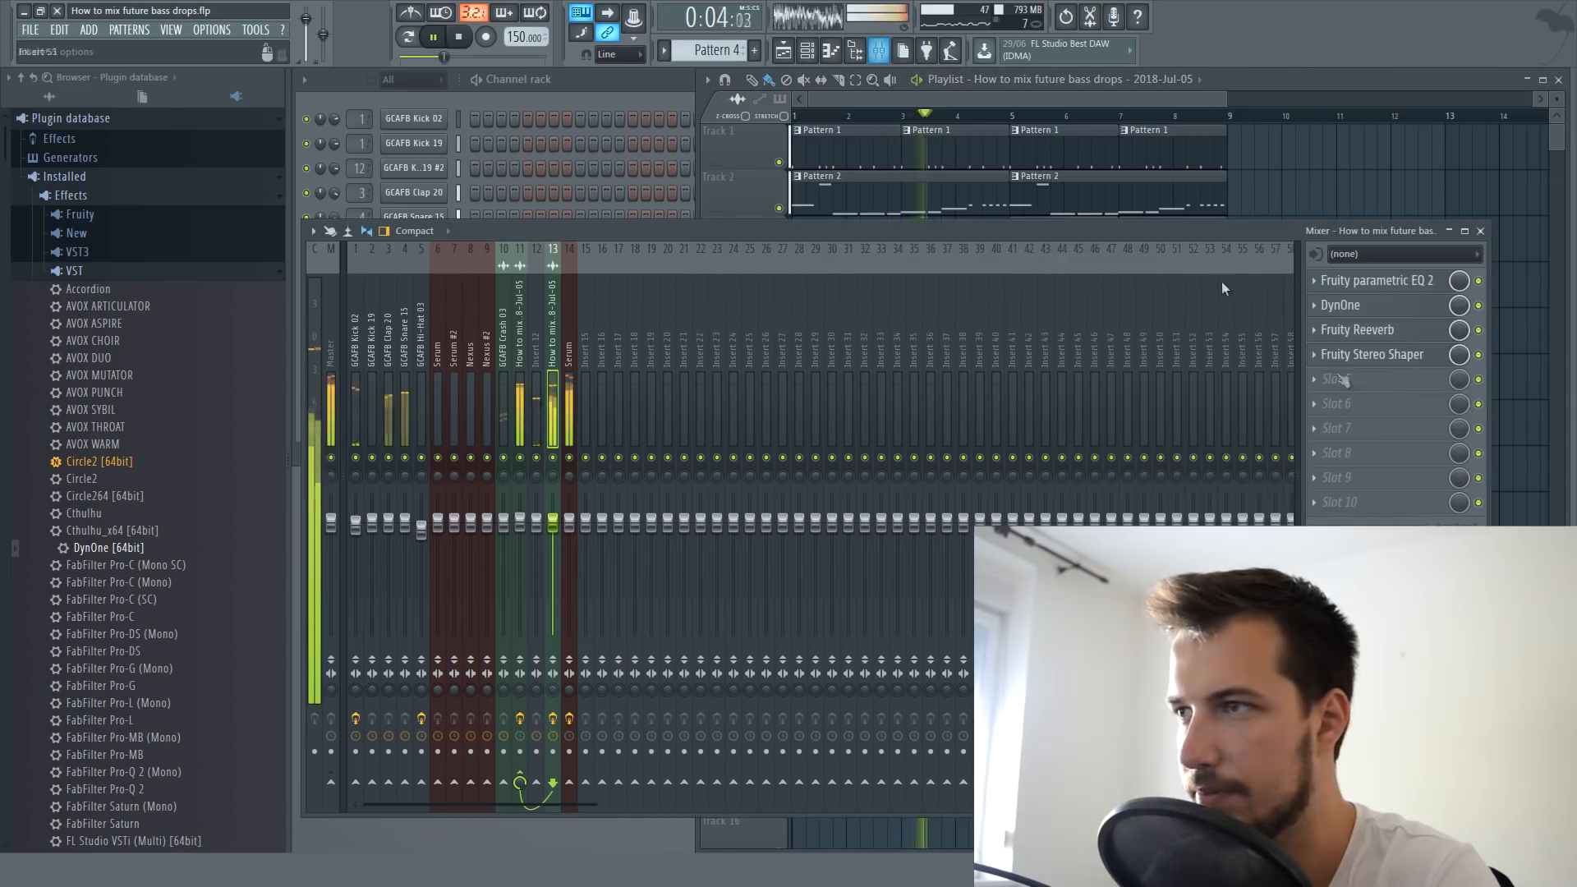
left_click(1364, 329)
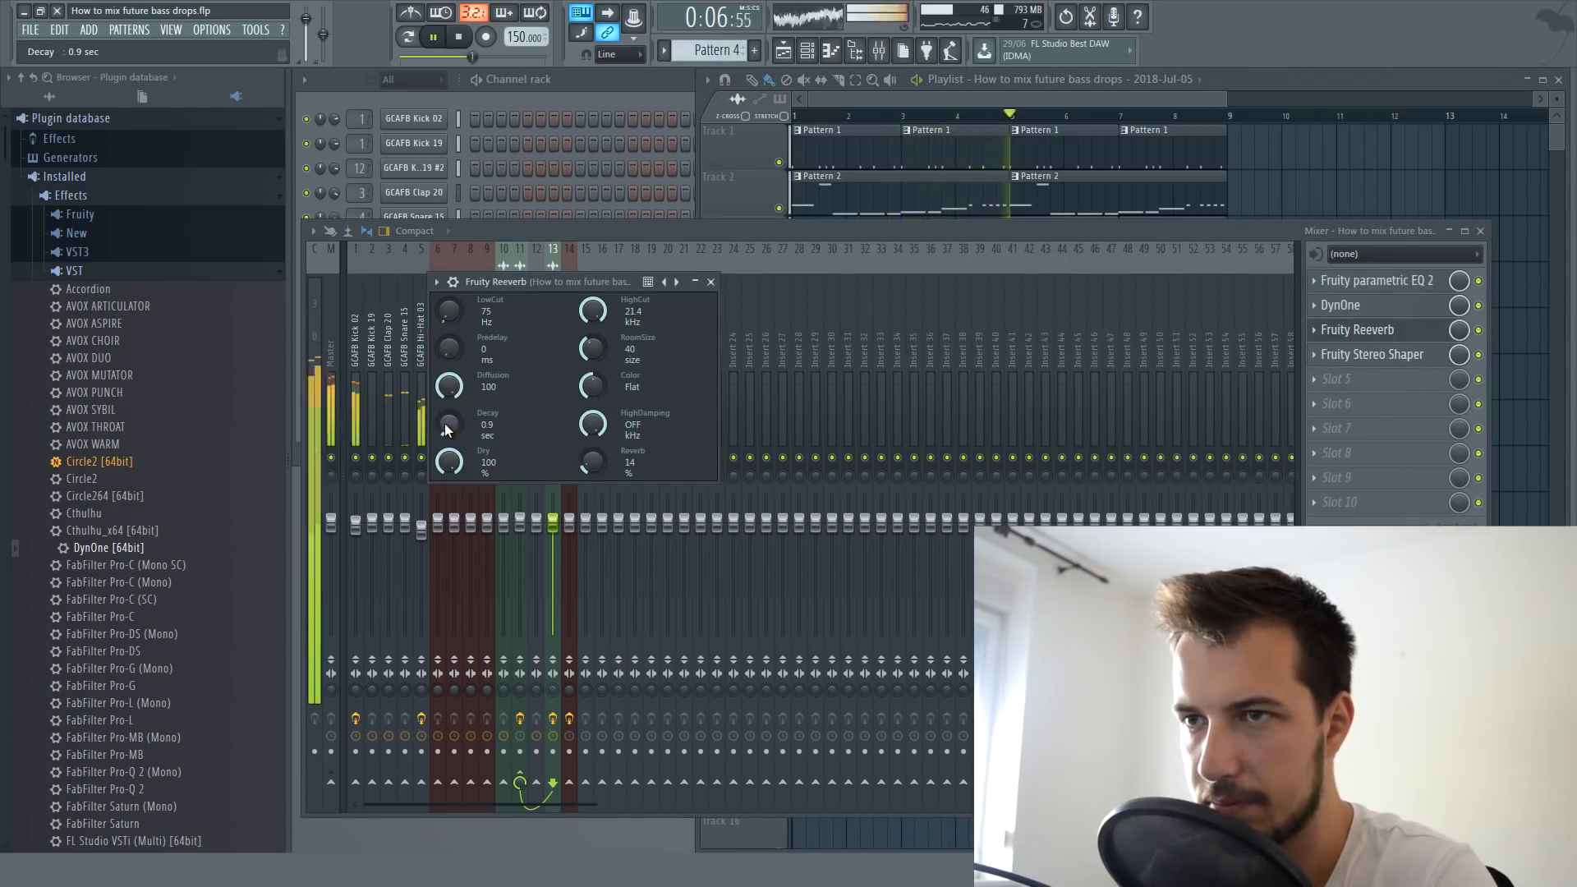
left_click(710, 282)
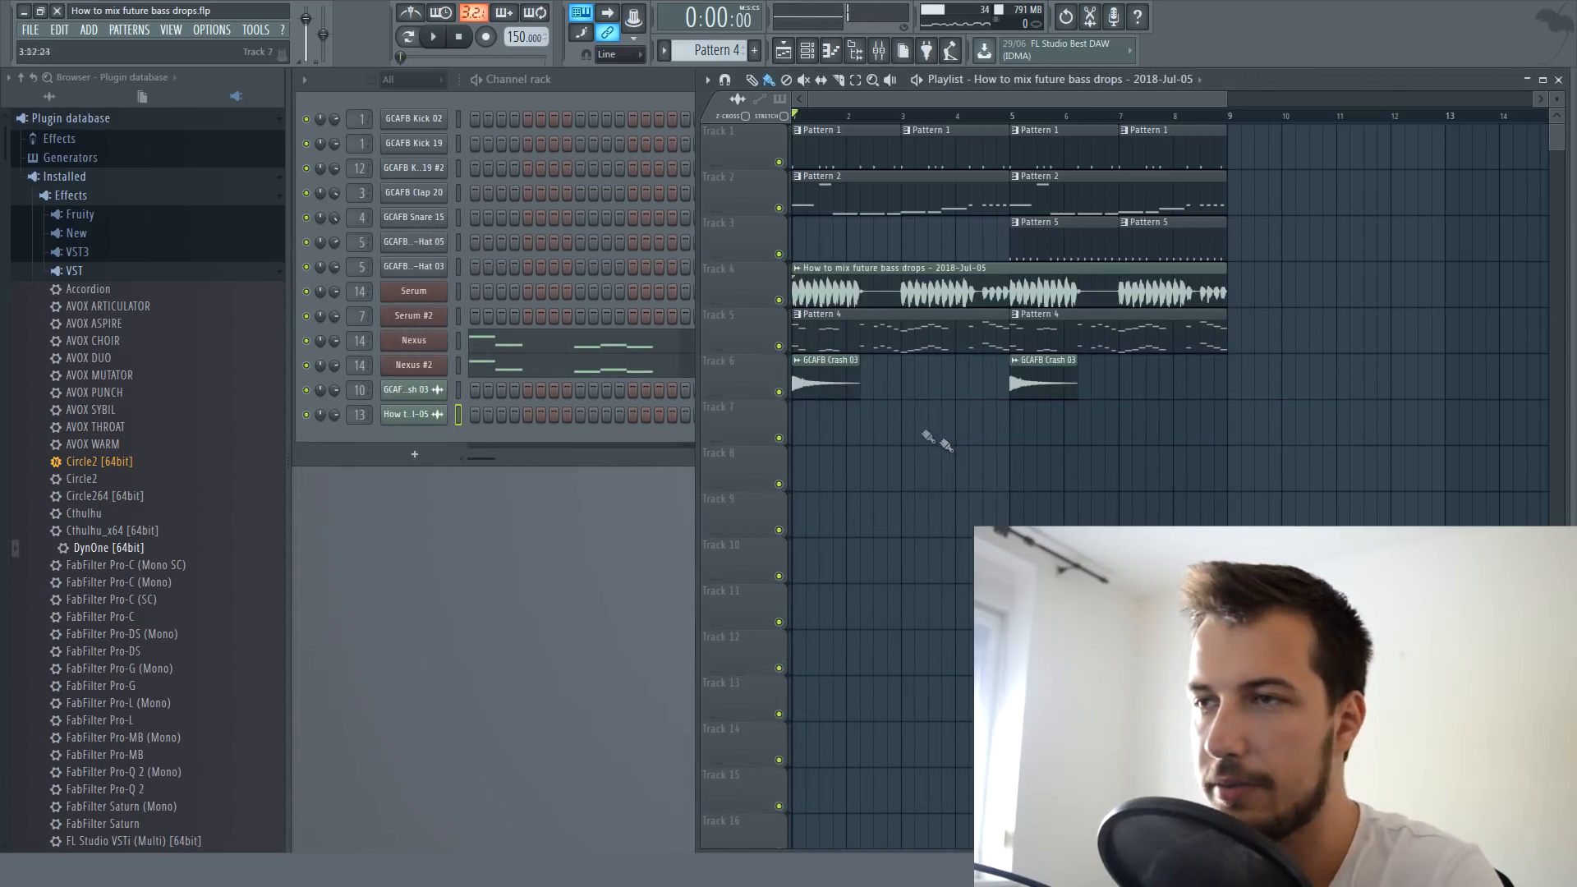
- Solo playlist Track 5 with the Pattern 4 clips and listen to it
right_click(778, 345)
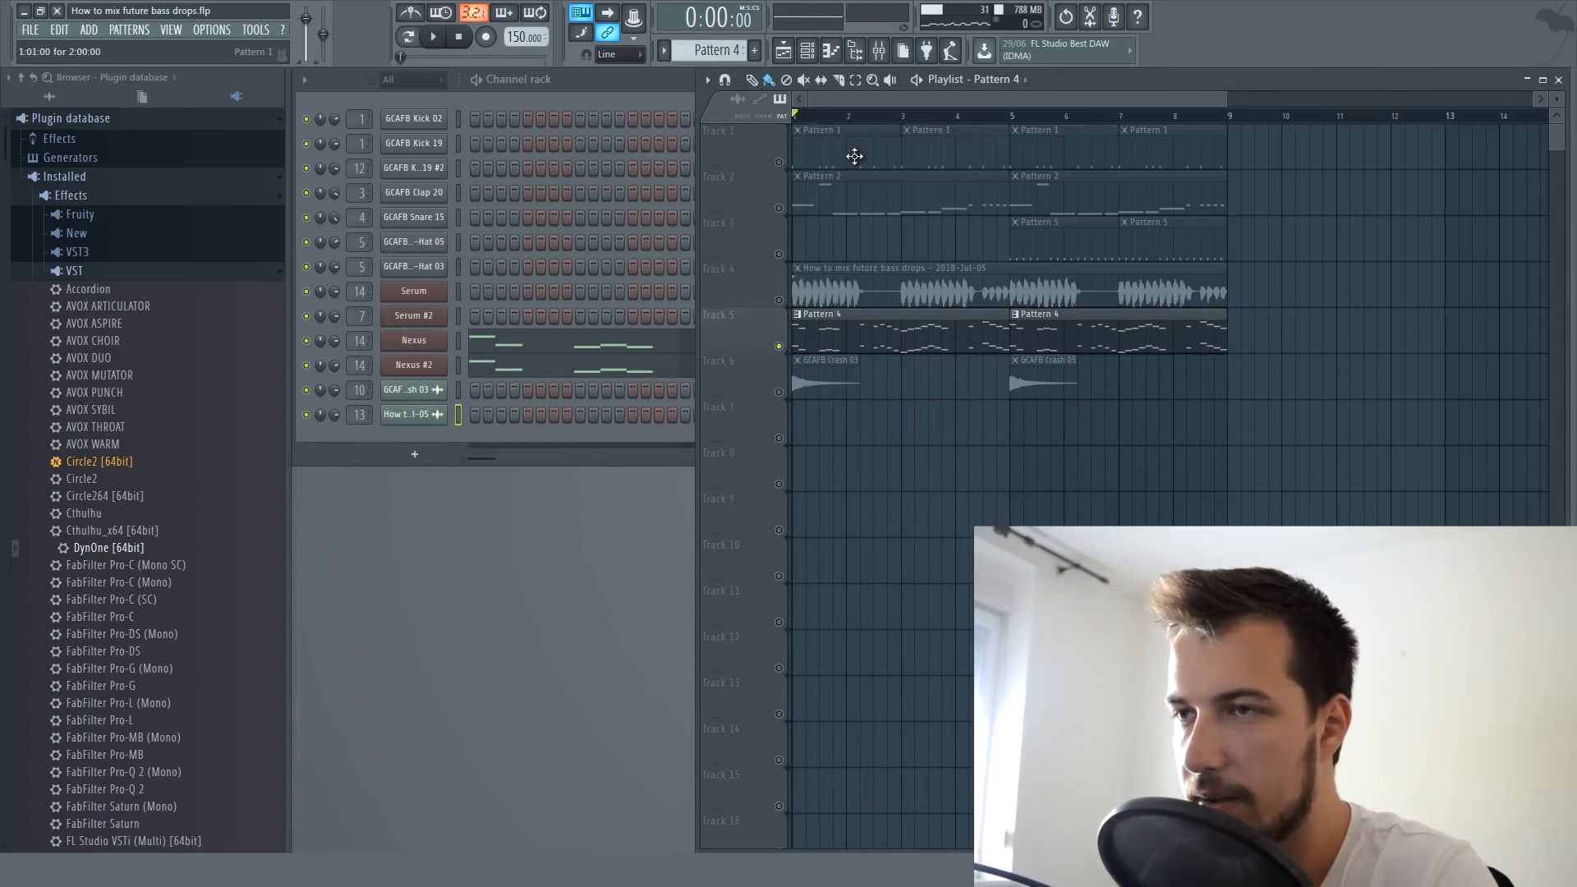
key("space")
key("space")
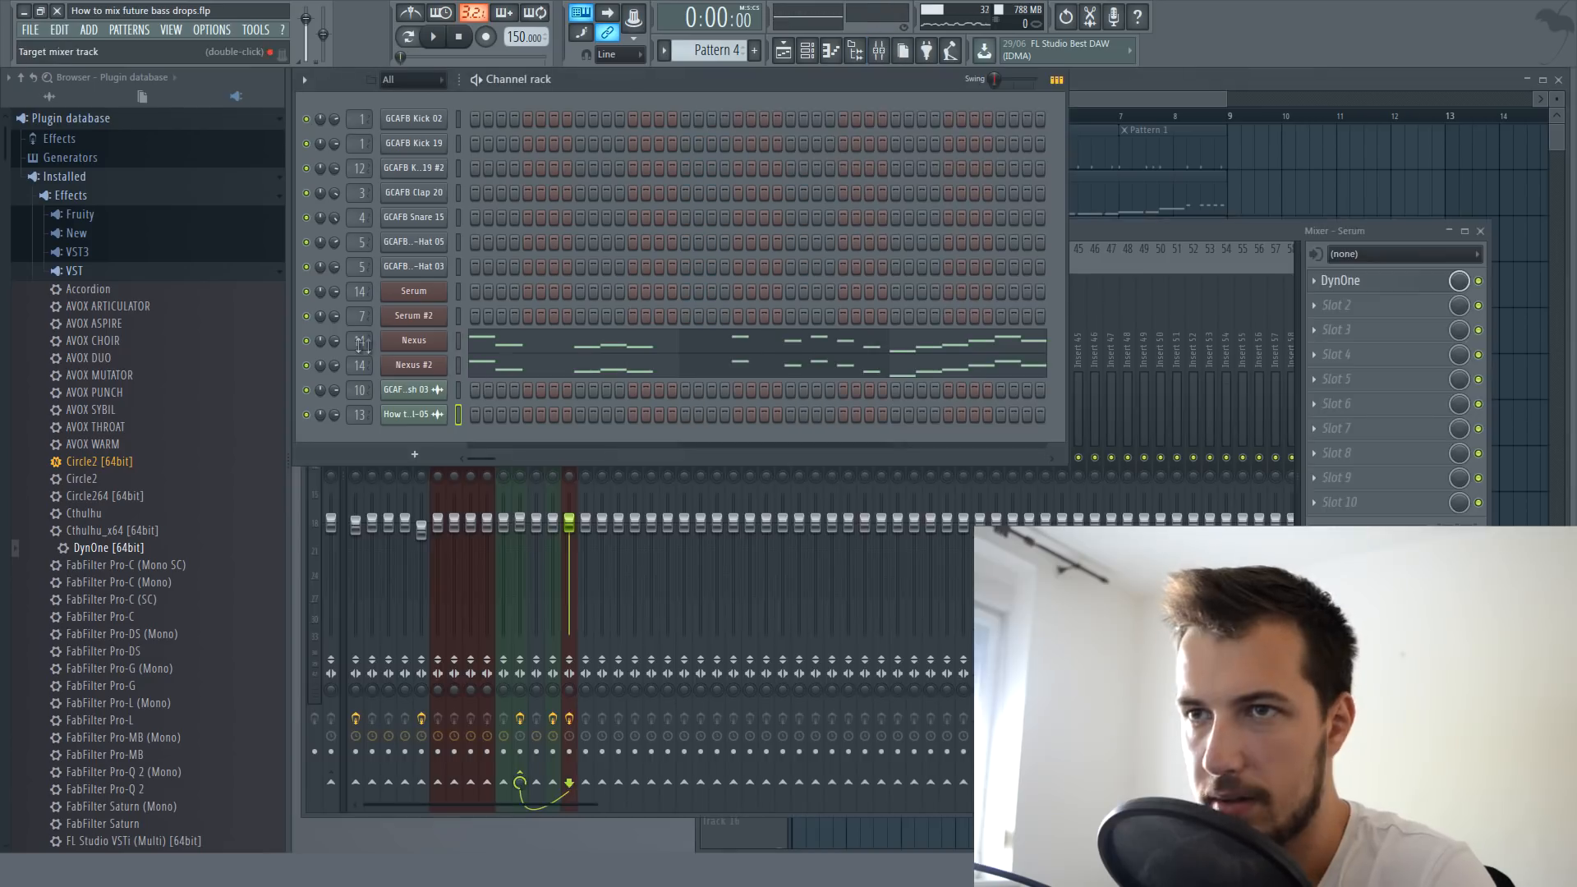
- Assign the Nexus channels to mixer track 15 and route that insert to mixer track 11
scroll(358, 340, "up", 1)
left_click(1127, 230)
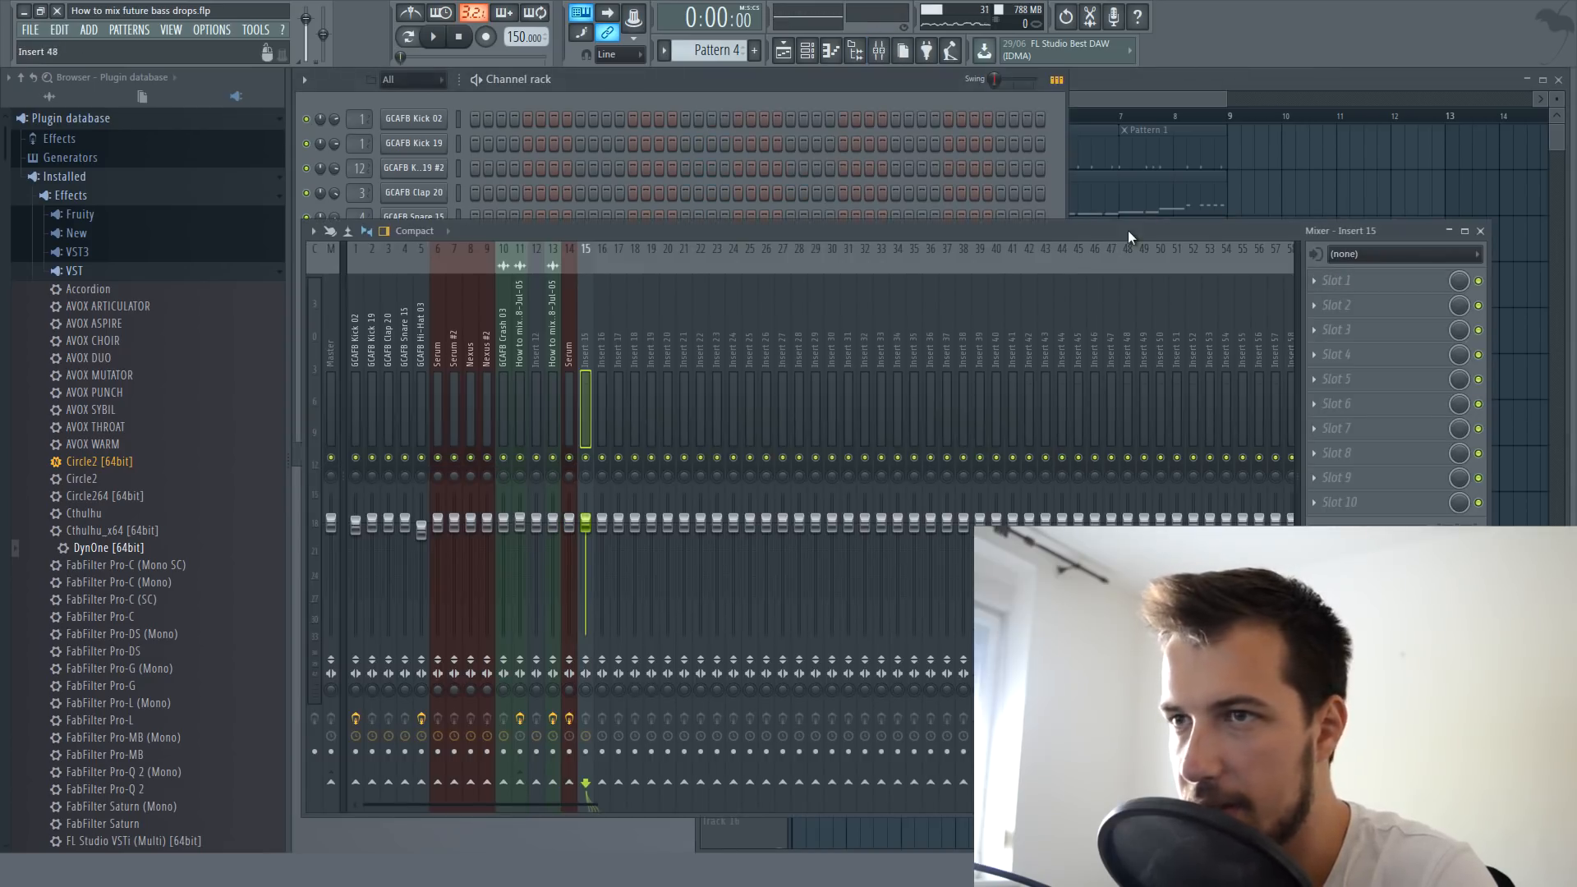
right_click(514, 772)
left_click(568, 793)
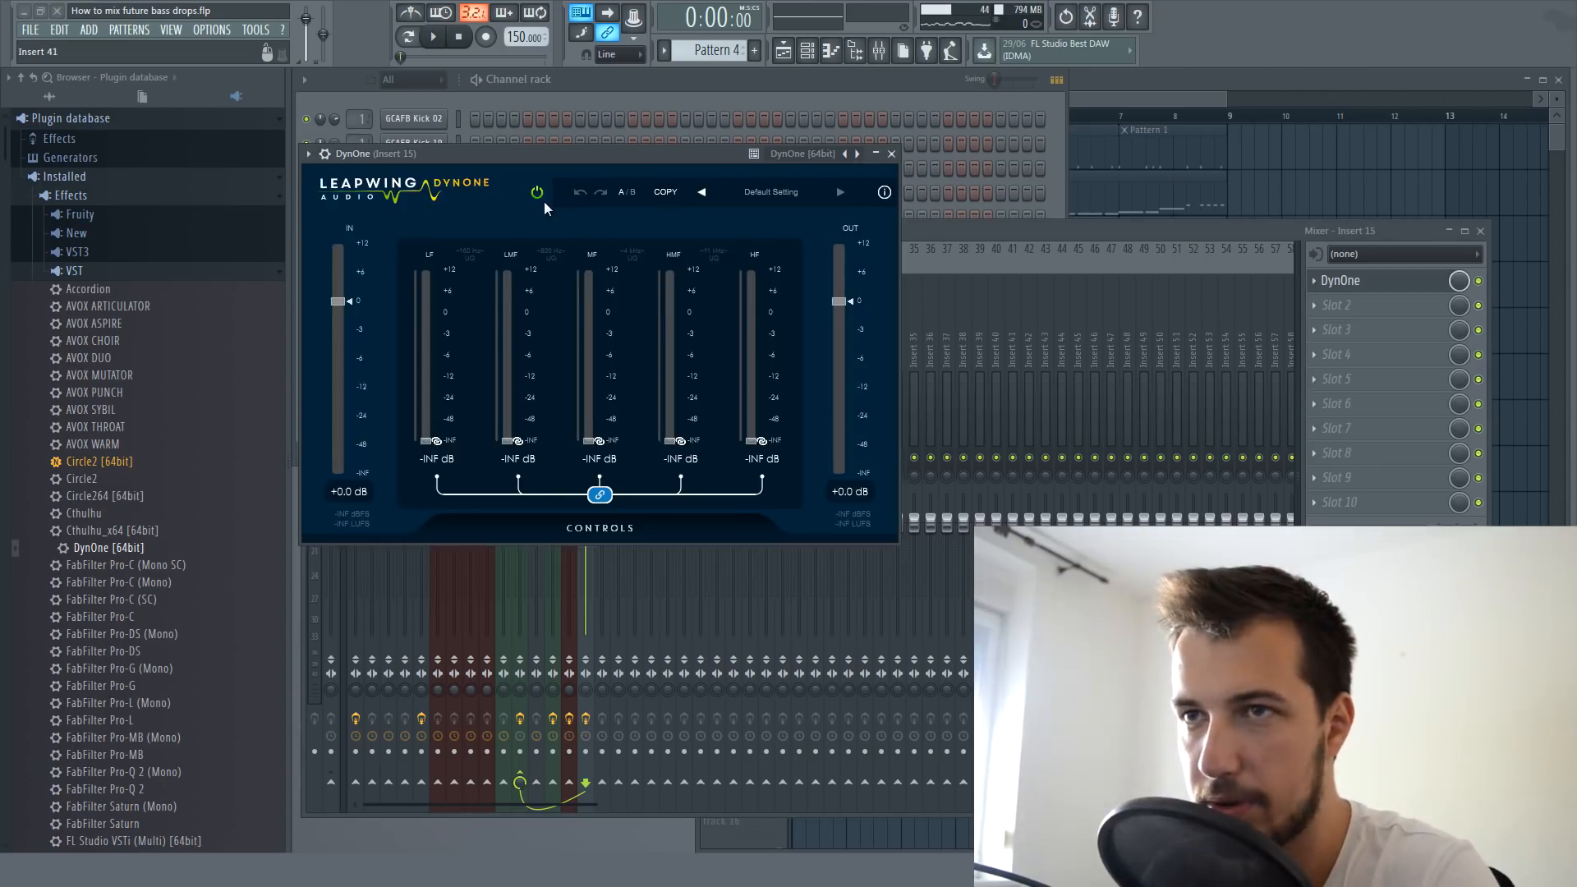
- Insert DynOne in slot 1 of mixer track 15 and set all five linked bands to -5.0 dB during playback
left_click_drag(565, 155, 634, 167)
key("space")
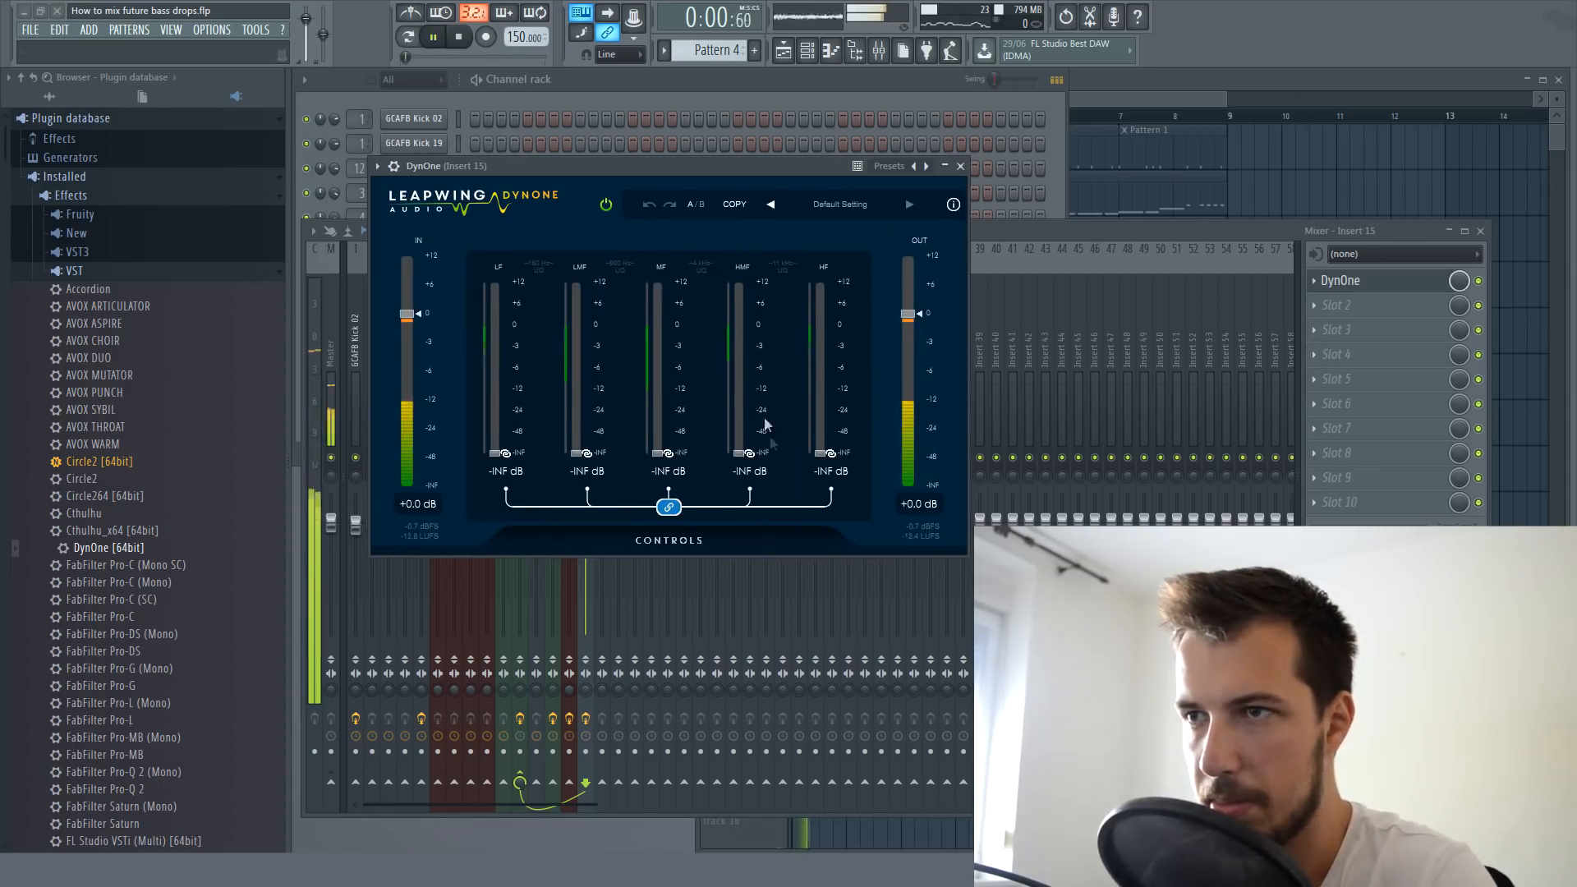
left_click_drag(740, 451, 743, 361)
key("space")
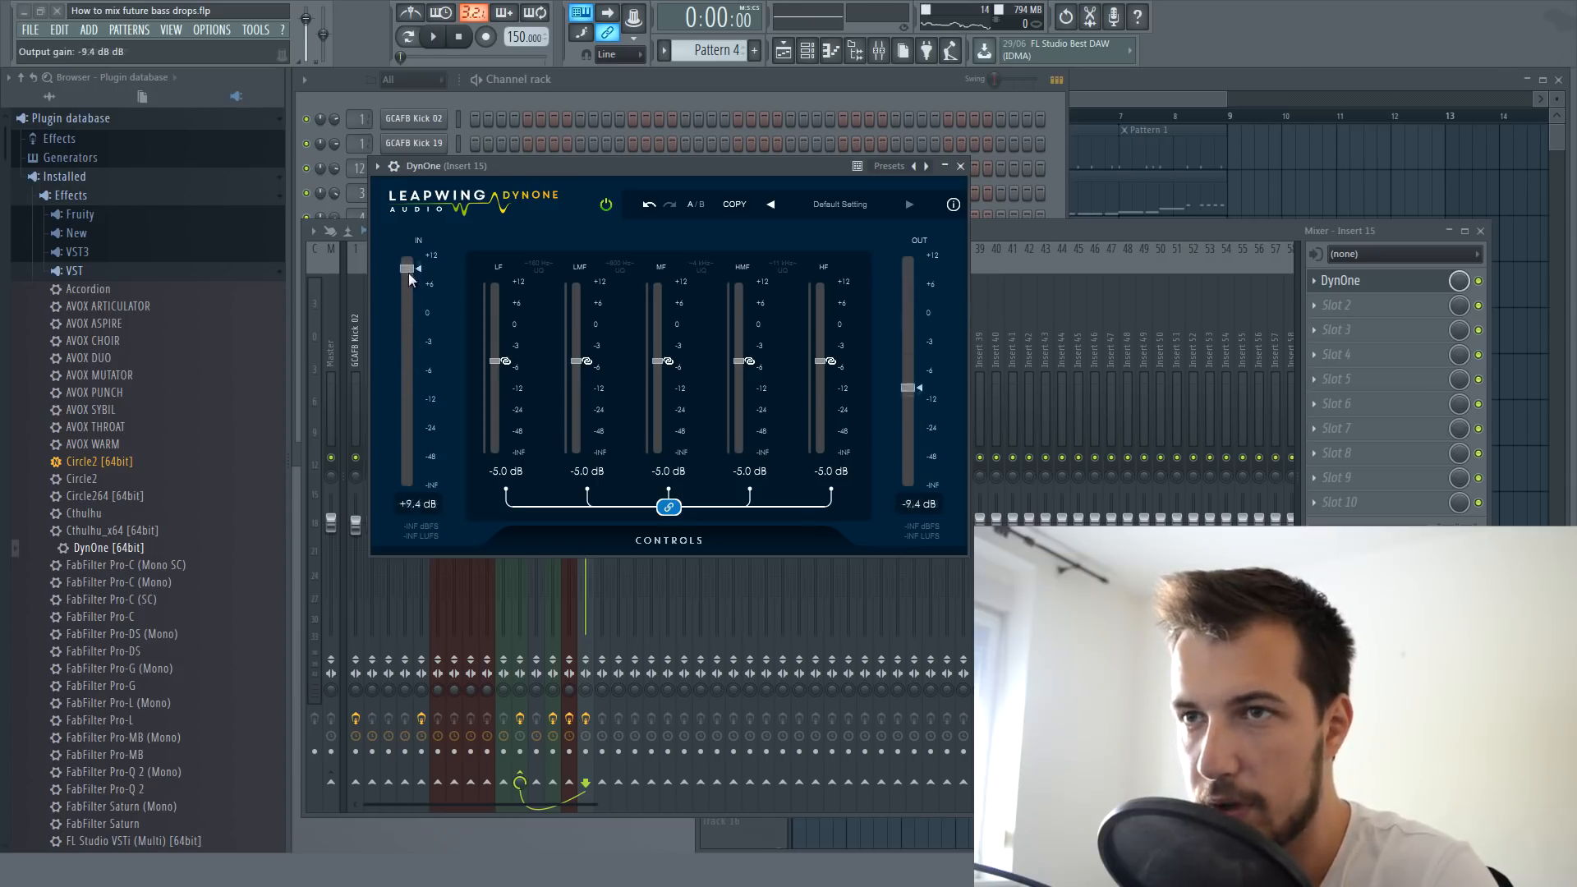
- Try DynOne's linked bands and input gain near +12 dB, and settle on -5.5 dB bands, +0.3 dB input and -0.3 dB output gain
left_click_drag(496, 362, 501, 268)
left_click(436, 39)
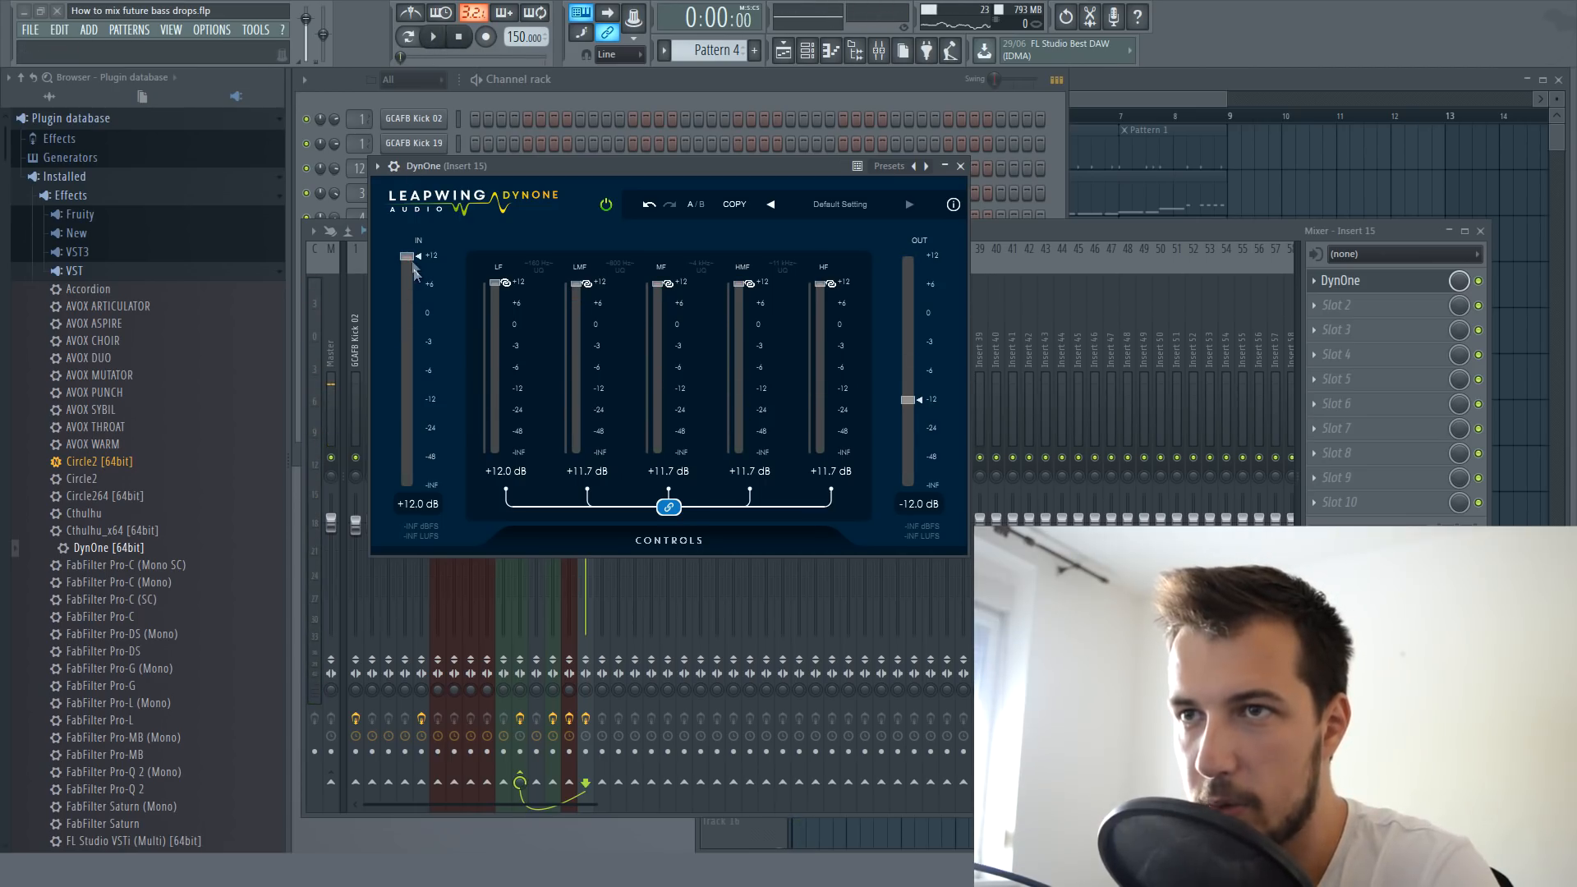
key("space")
left_click_drag(411, 283, 405, 421)
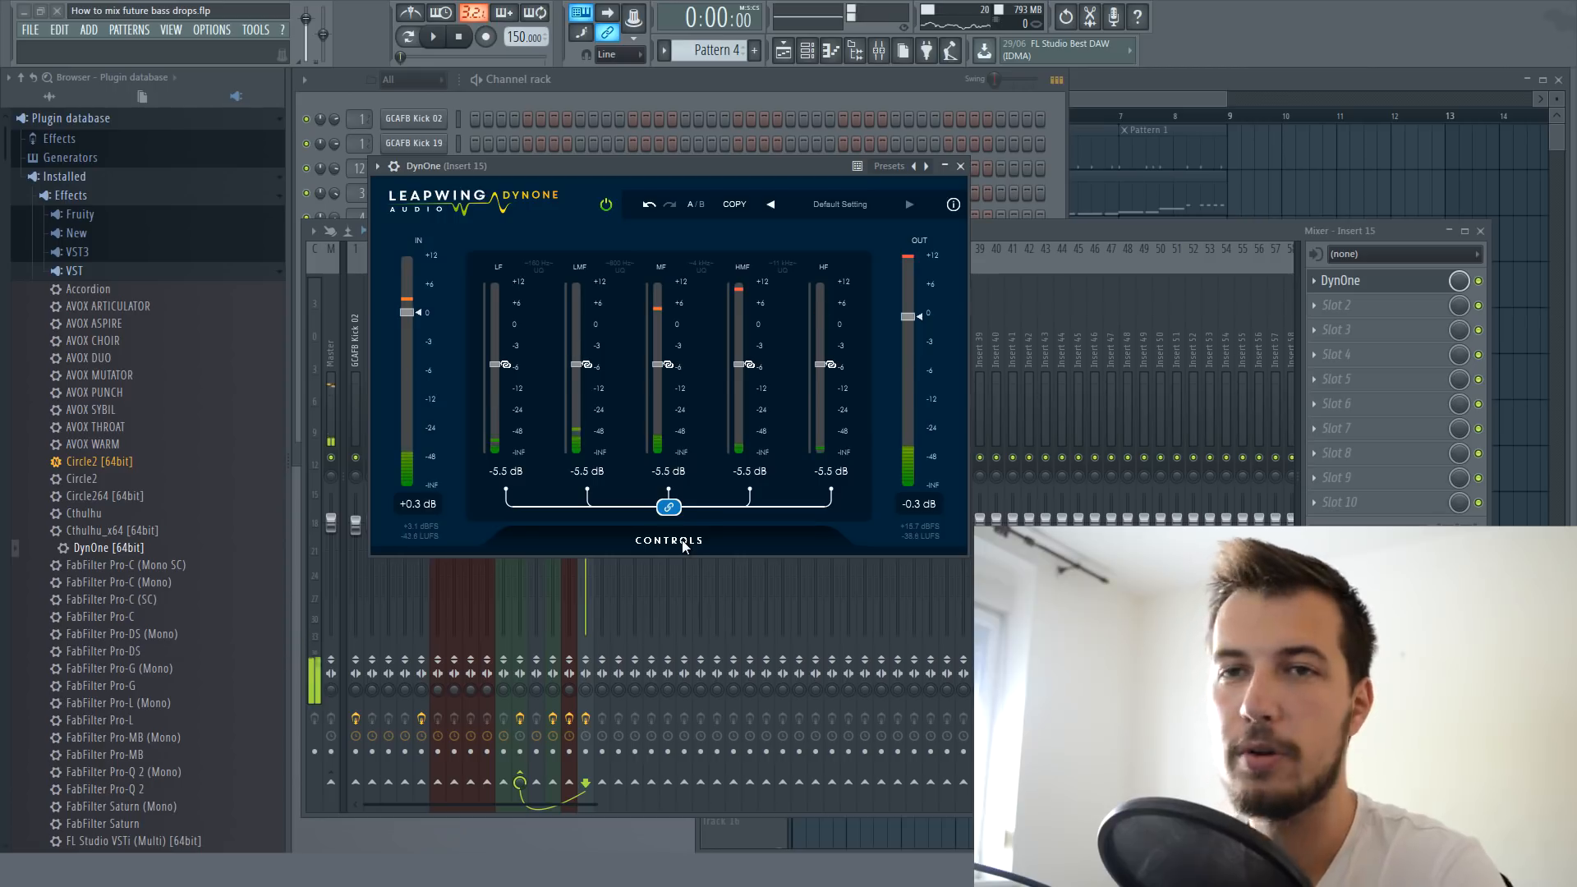
- Show DynOne's detailed controls and set the linked bands' threshold to -40.2 during playback
left_click(681, 543)
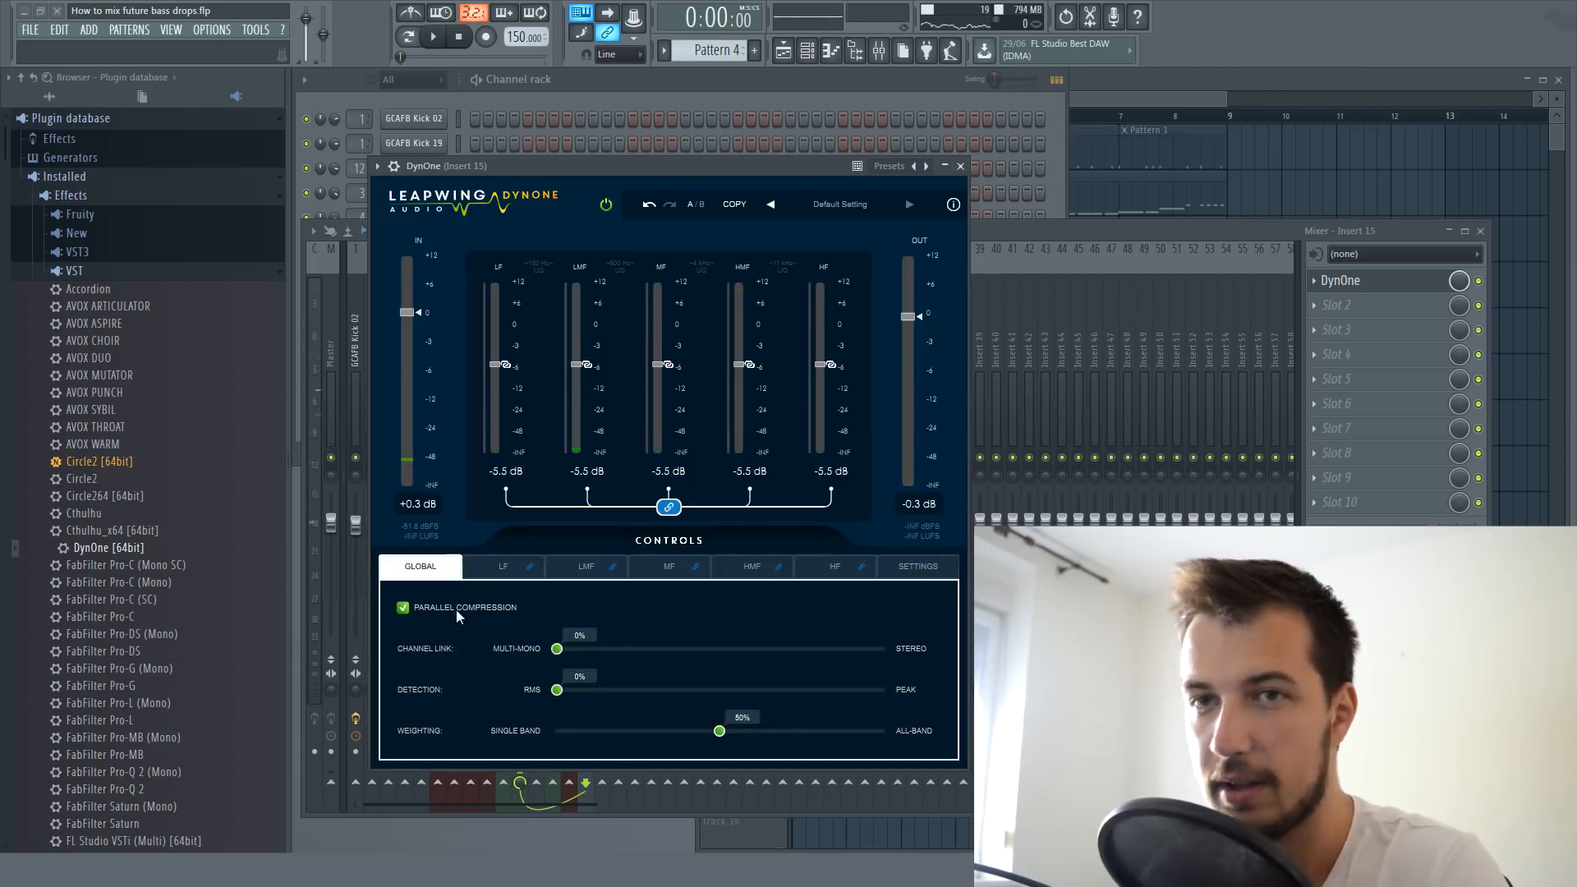
left_click(507, 569)
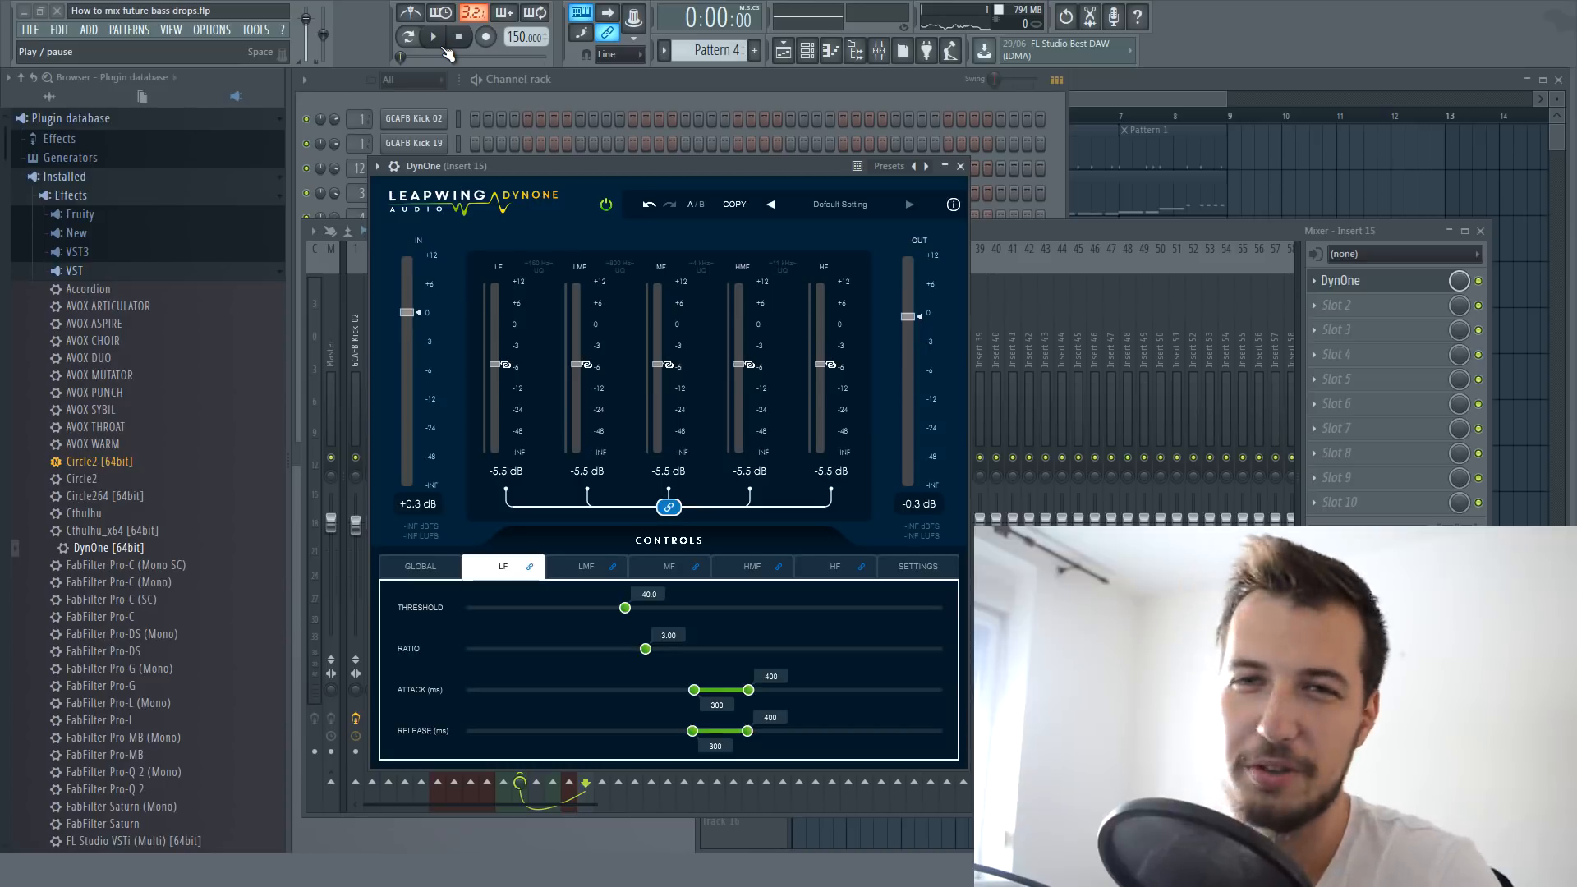
left_click(433, 37)
mouse_move(625, 608)
left_mouse_down()
mouse_move(848, 615)
mouse_move(623, 608)
left_mouse_up()
left_click(459, 37)
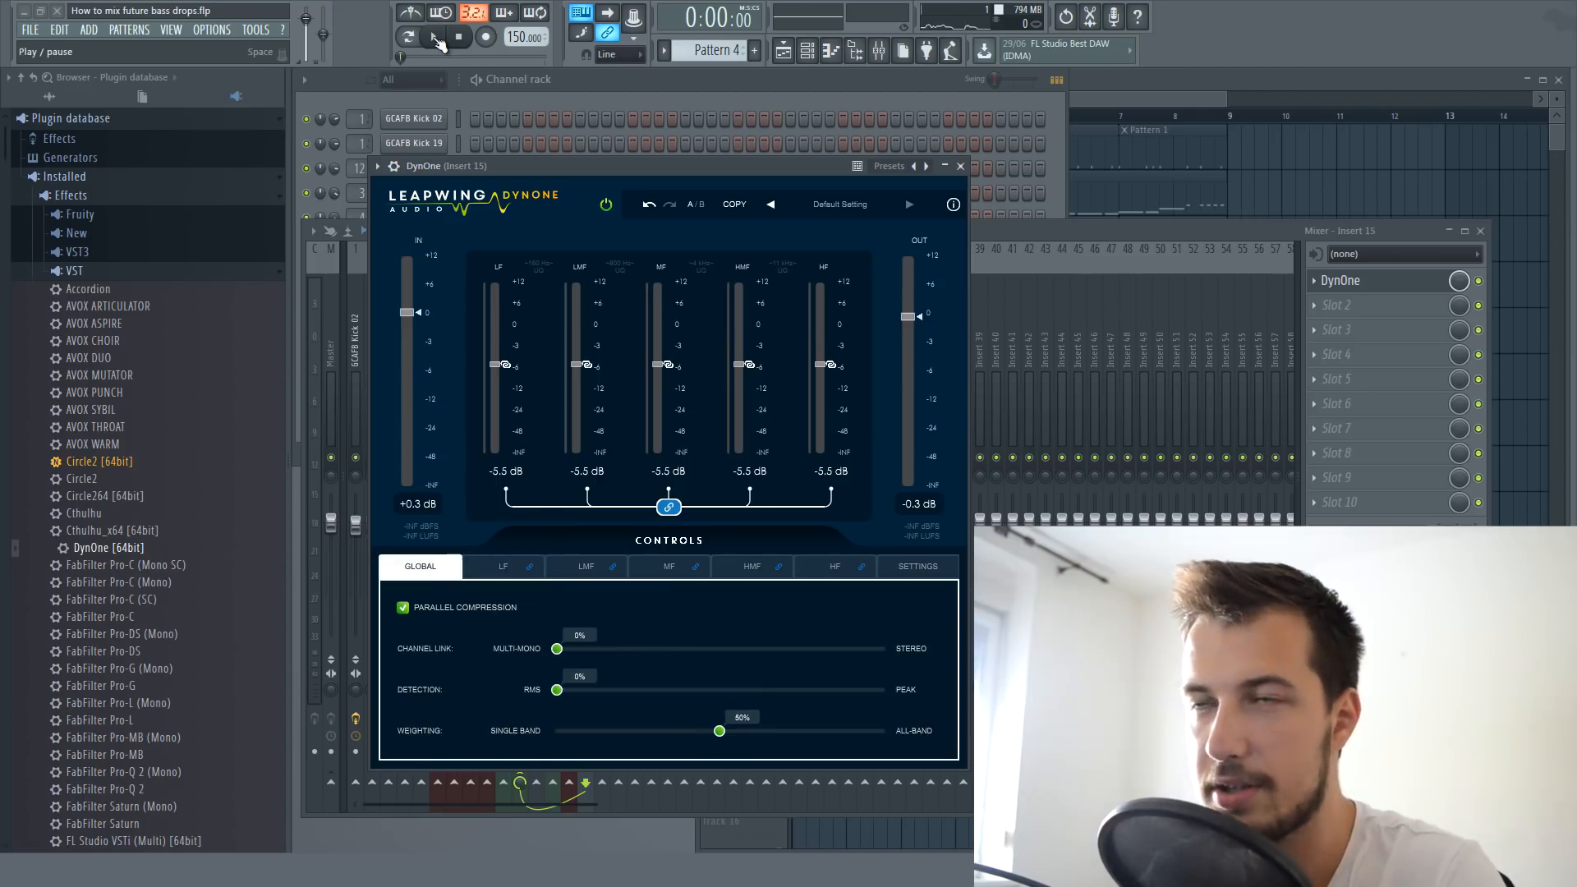
- Unlink DynOne's bands, with MF at +6.1 dB and the other four at -7.1 dB
left_click(436, 38)
left_click_drag(658, 364, 667, 287)
key("space")
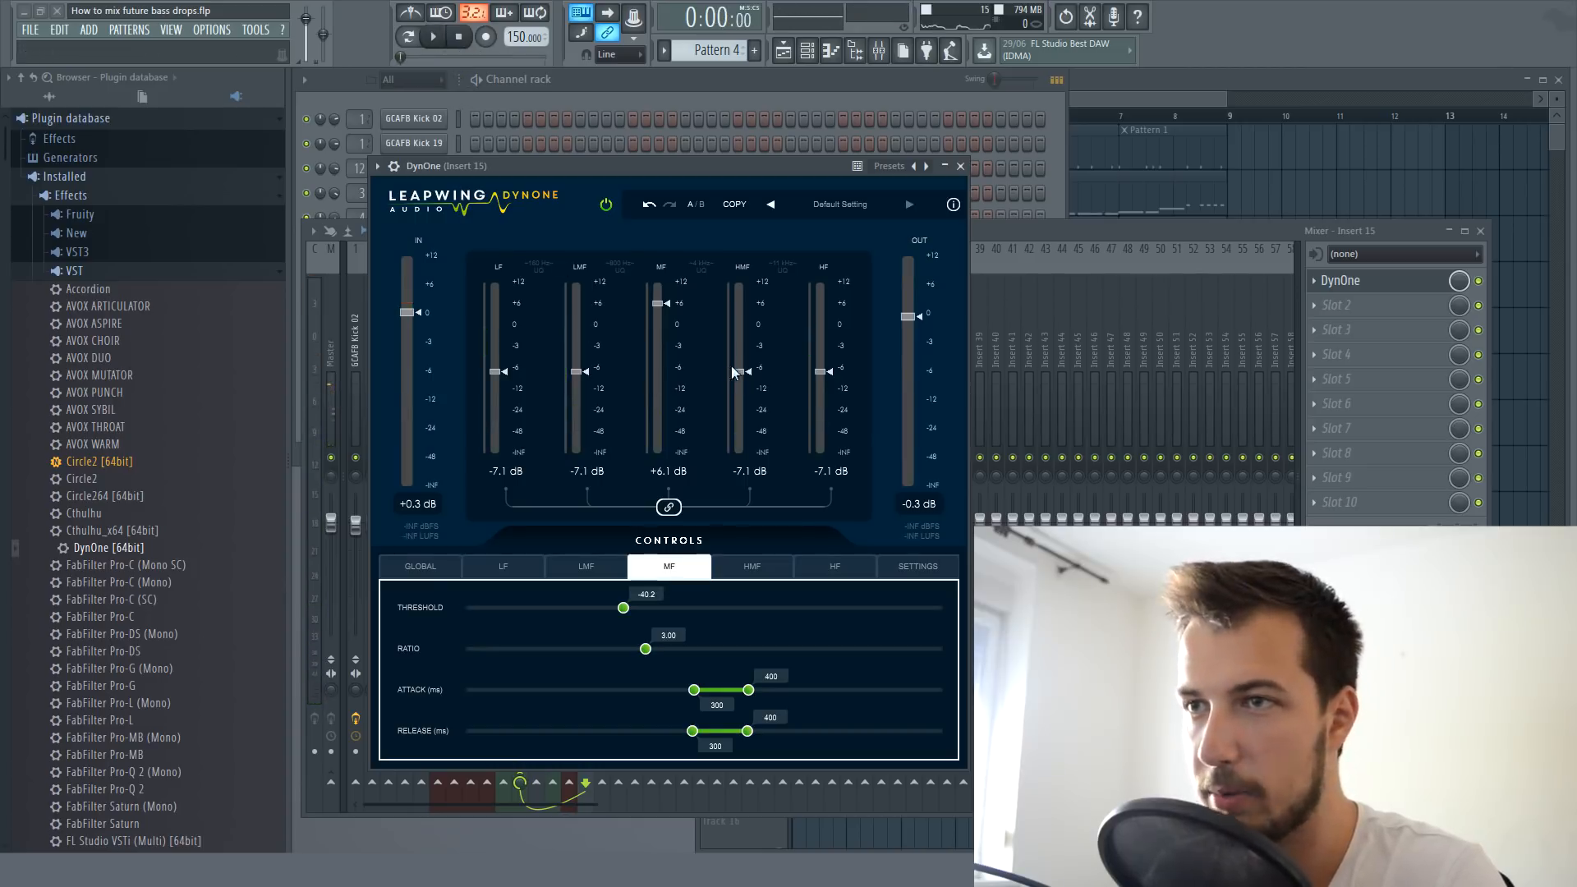
- Set DynOne's HMF to -8.1, LMF to -4.9, MF to +4.2 and input gain to -1.0 dB during playback, and close it
left_click(435, 38)
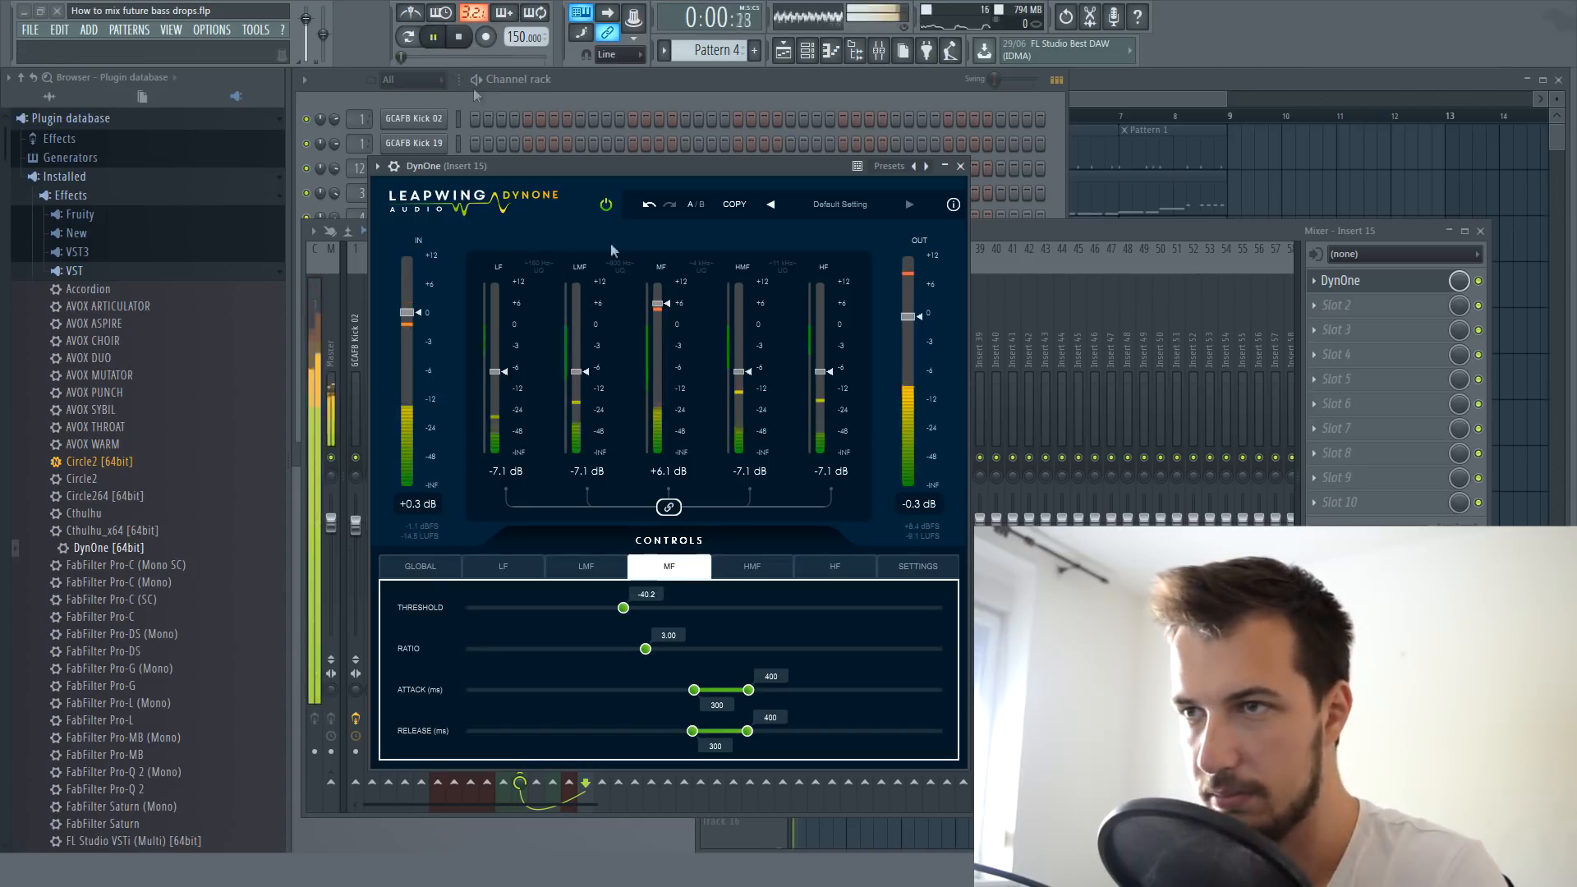
mouse_move(739, 371)
left_mouse_down()
mouse_move(743, 299)
mouse_move(739, 376)
left_mouse_up()
mouse_move(577, 371)
left_mouse_down()
mouse_move(581, 311)
mouse_move(583, 348)
left_mouse_up()
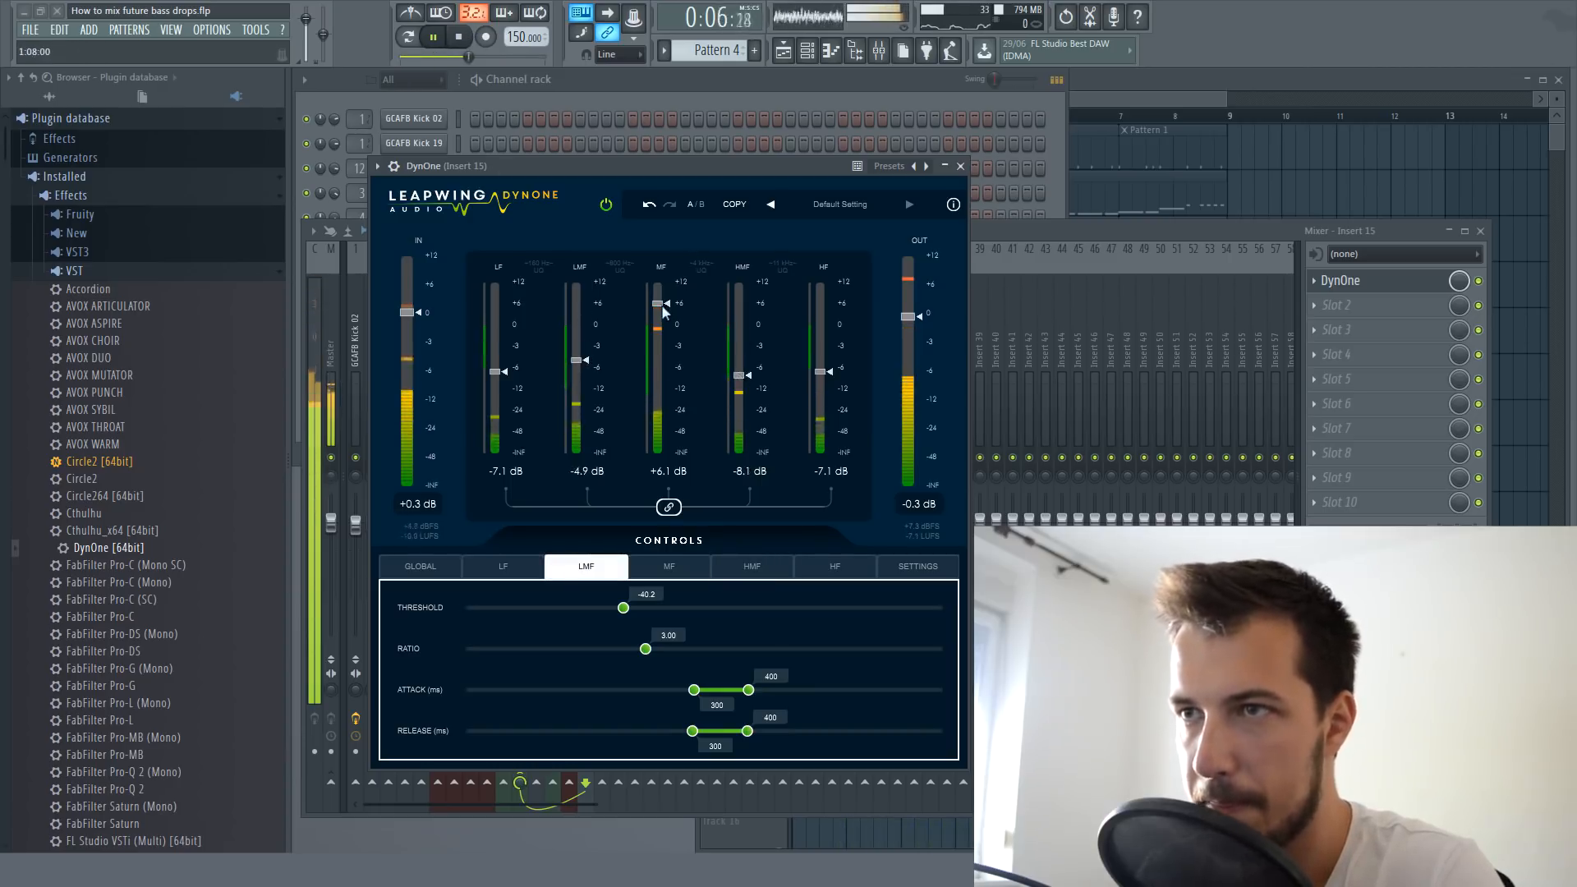
left_click_drag(657, 303, 657, 311)
mouse_move(407, 313)
left_mouse_down()
mouse_move(412, 346)
mouse_move(411, 323)
left_mouse_up()
left_click(459, 37)
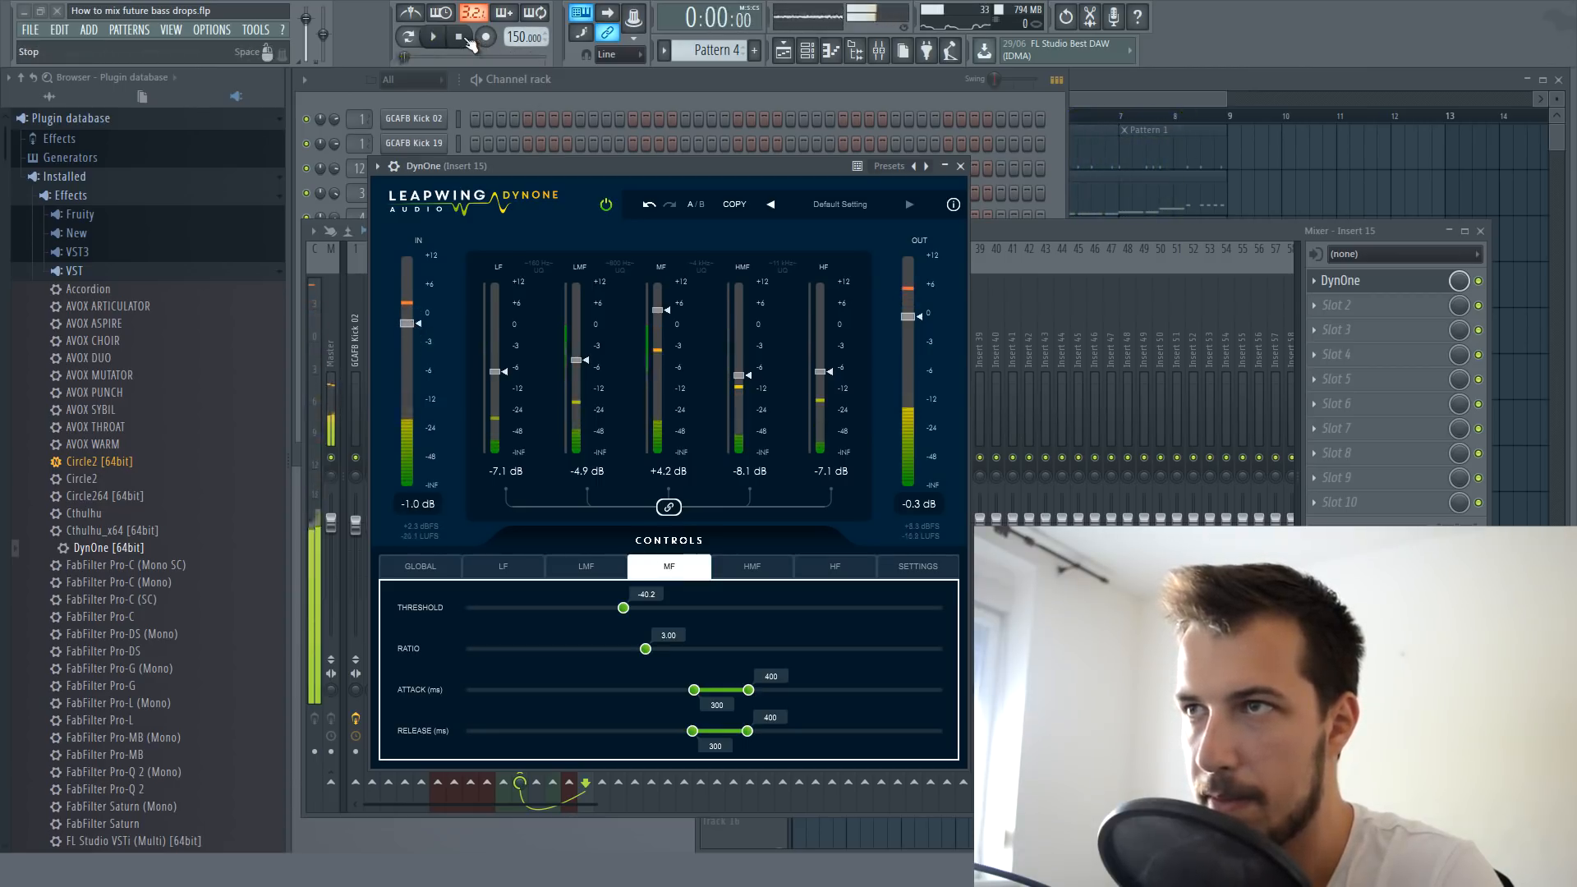
left_click(960, 166)
- Insert Fruity Parametric EQ 2 in slot 2 of mixer track 15 and make band 1 a steep high-pass in the bass range
left_click(1324, 310)
left_click(1126, 698)
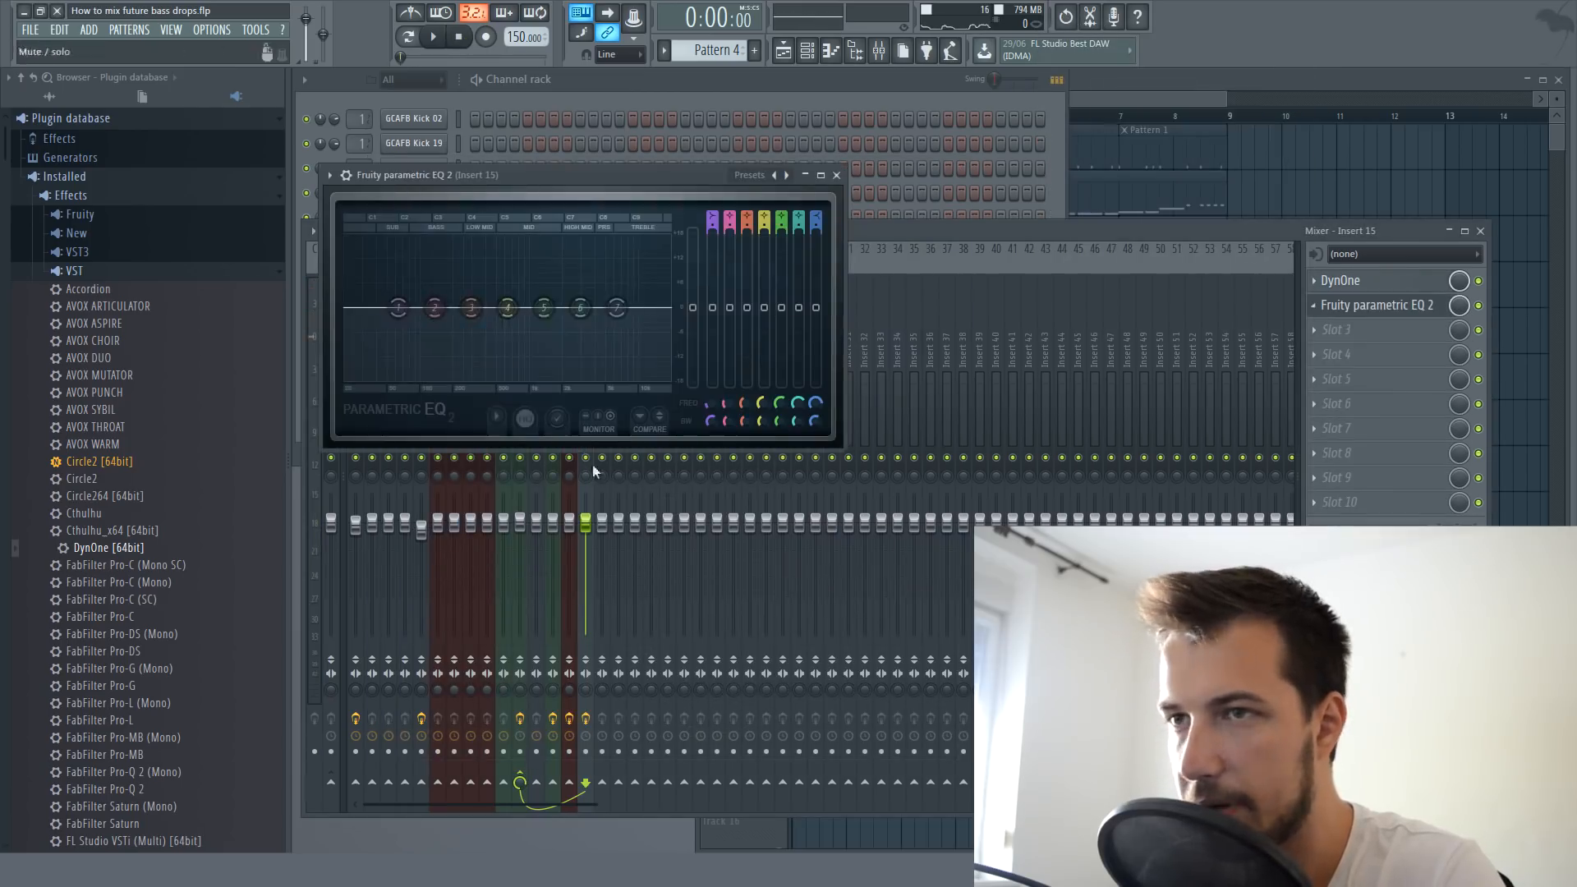
right_click(399, 308)
mouse_move(436, 351)
left_click(485, 398)
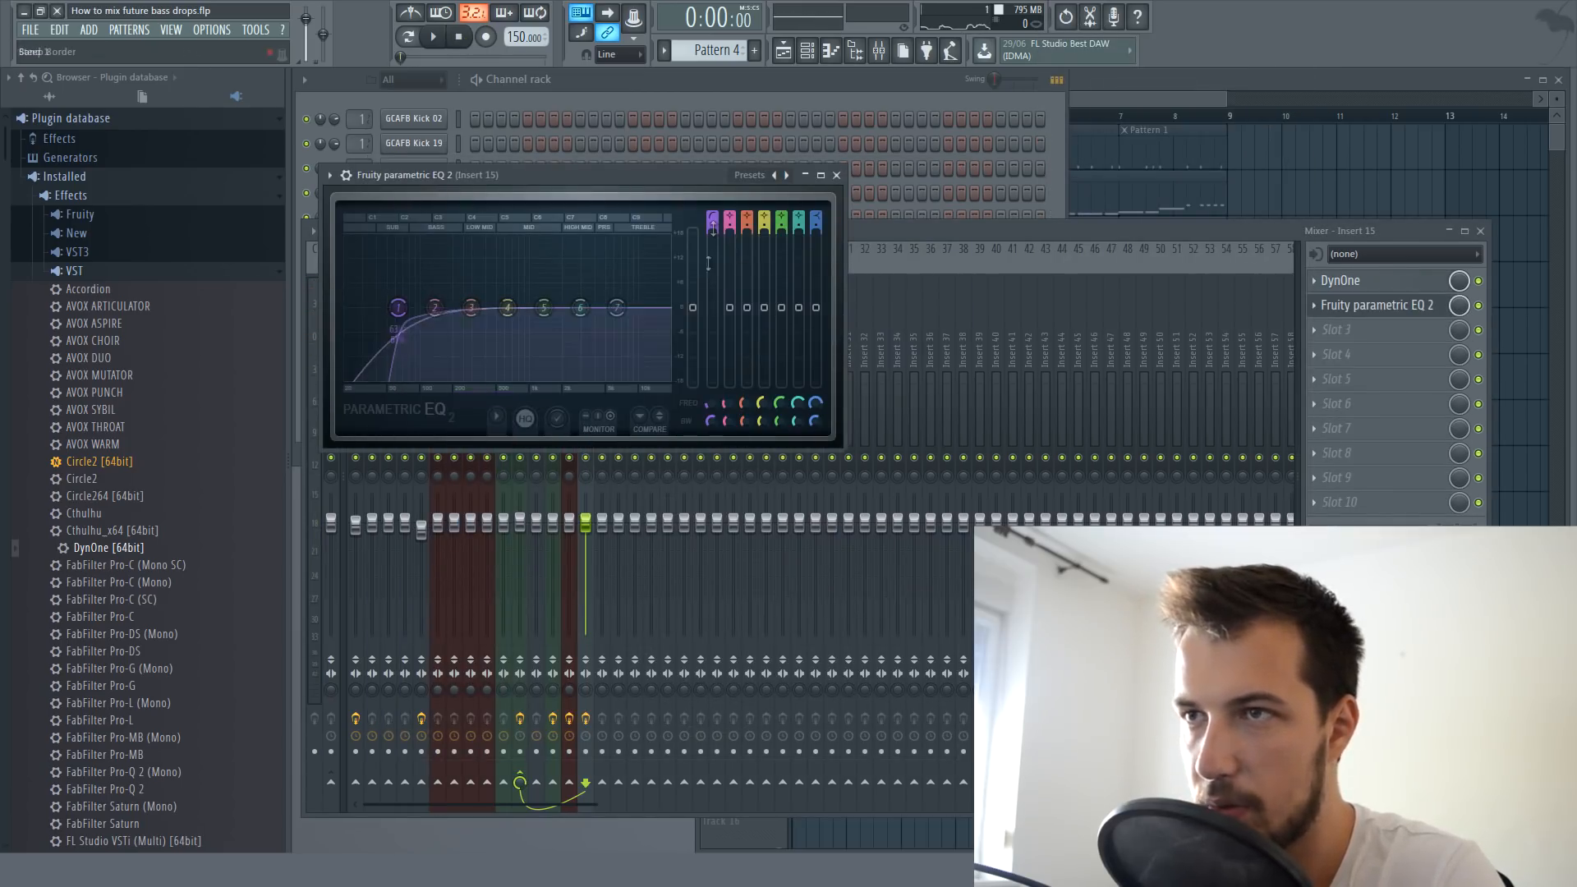
left_click_drag(404, 314, 444, 315)
key("space")
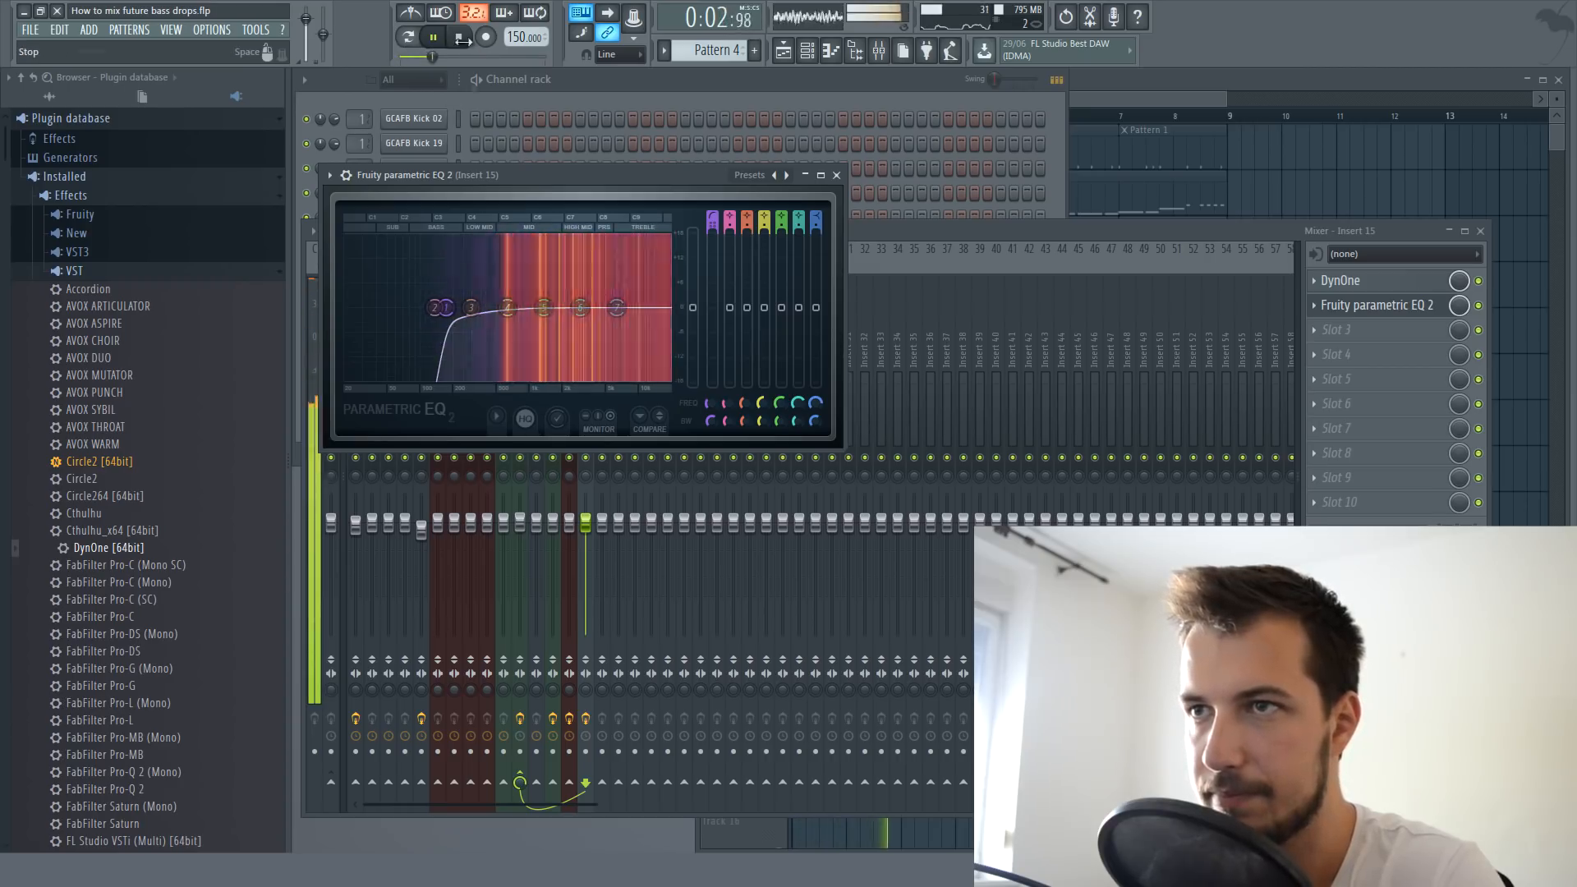
- Try a slight boost on band 5 of mixer track 15's Parametric EQ 2, close the EQ and audition the Nexus chords
mouse_move(544, 308)
left_mouse_down()
mouse_move(468, 250)
mouse_move(551, 257)
mouse_move(542, 292)
left_mouse_up()
right_click(542, 299)
left_click(565, 318)
left_click(837, 175)
key("space")
left_click(663, 88)
key("space")
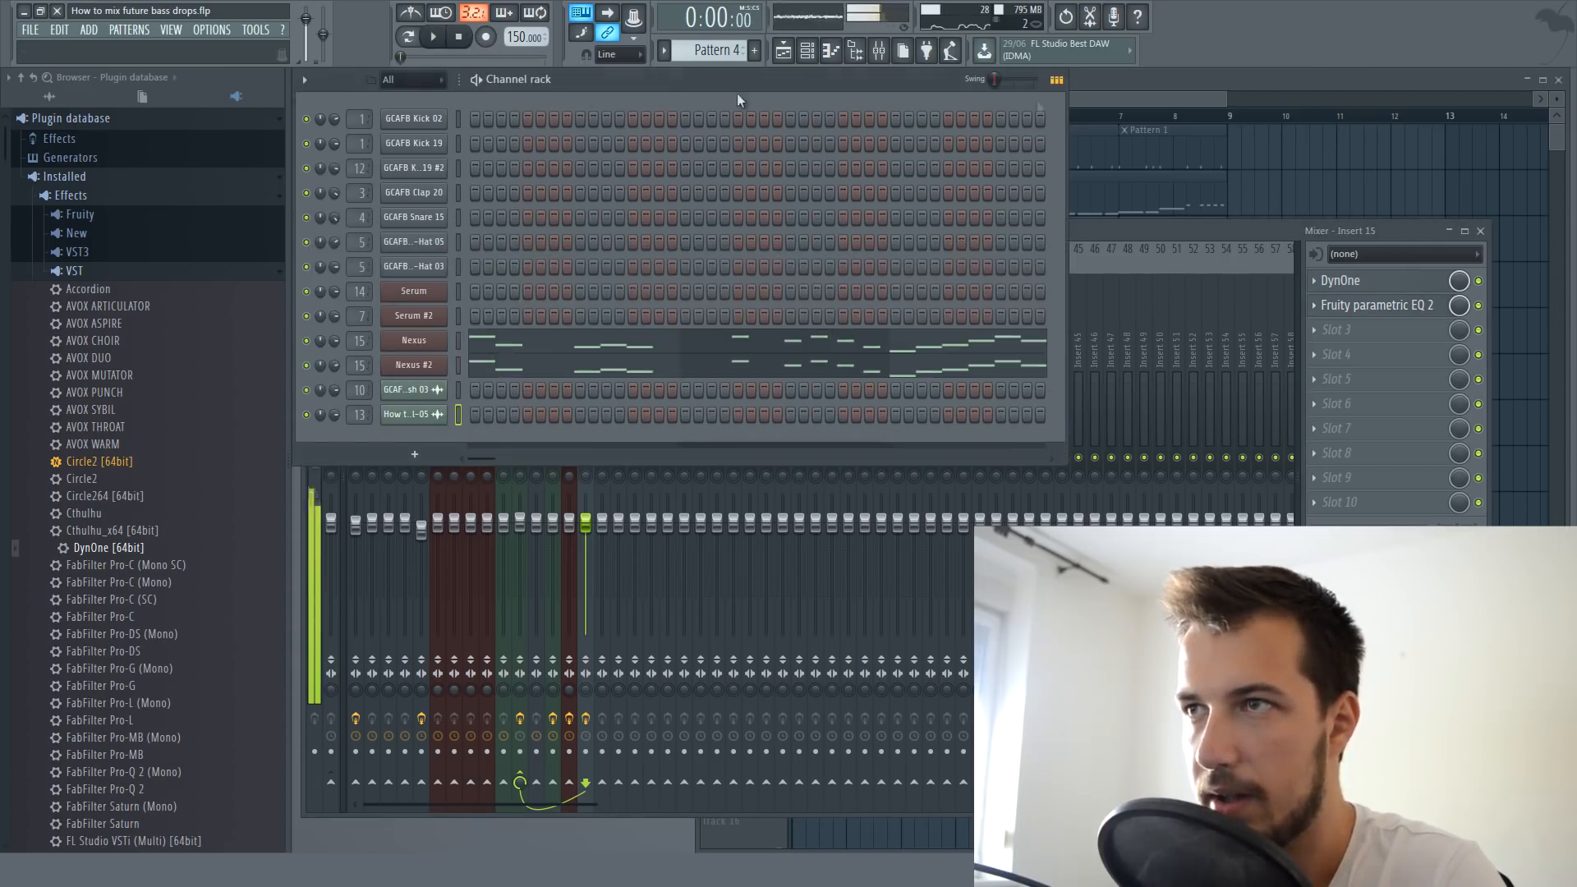
- Play the full mixed arrangement and extend the second Pattern 5 clip on Track 3 to bar 10
left_click(1180, 79)
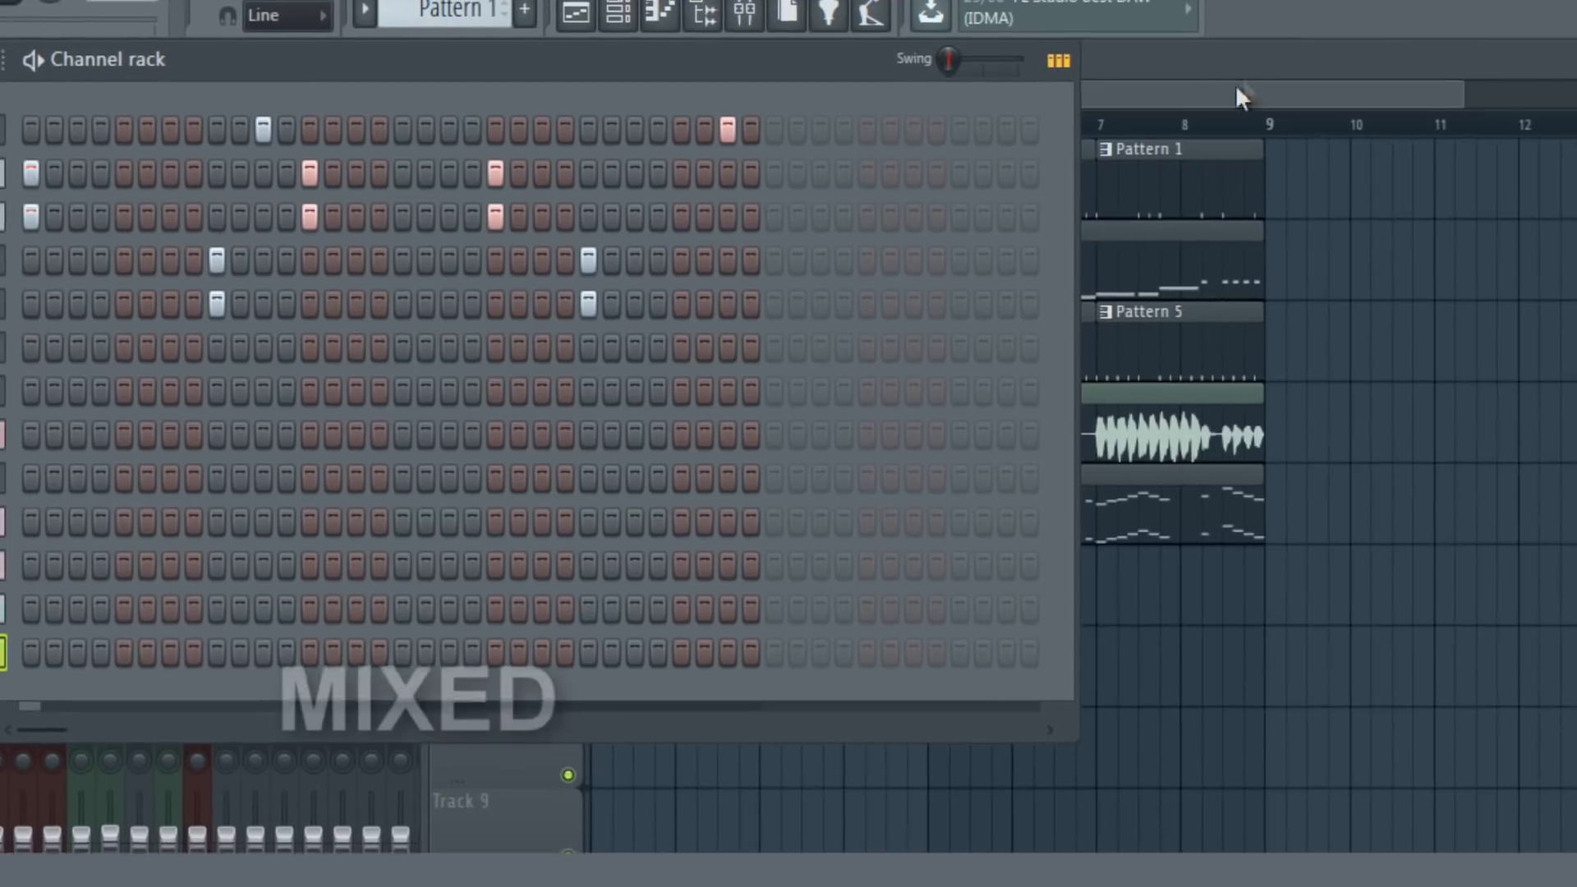
key("space")
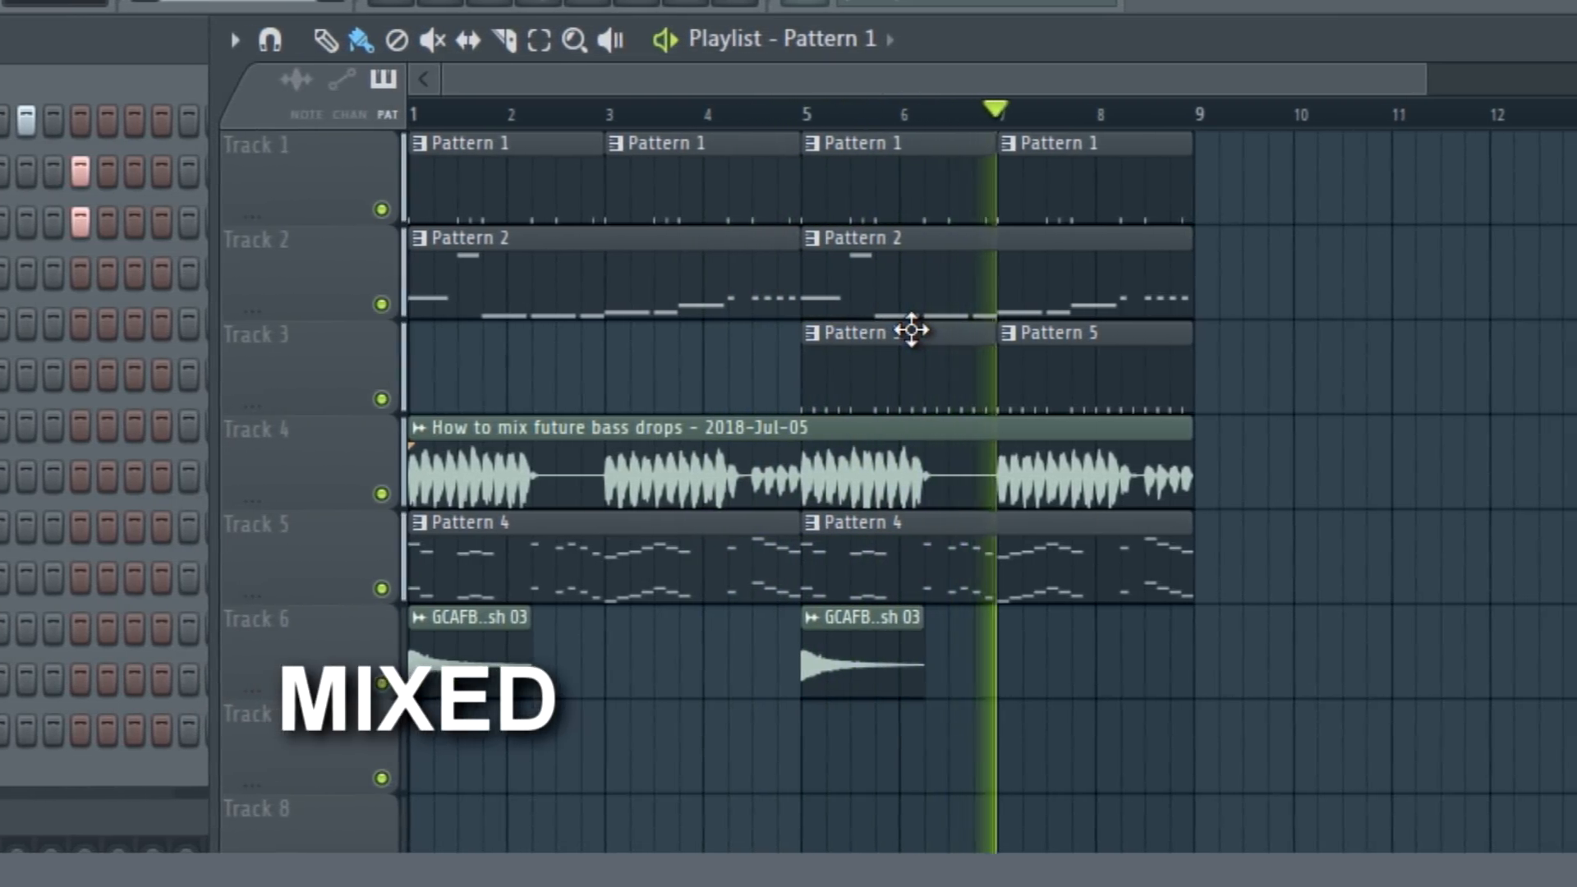
left_click_drag(1176, 352, 1285, 355)
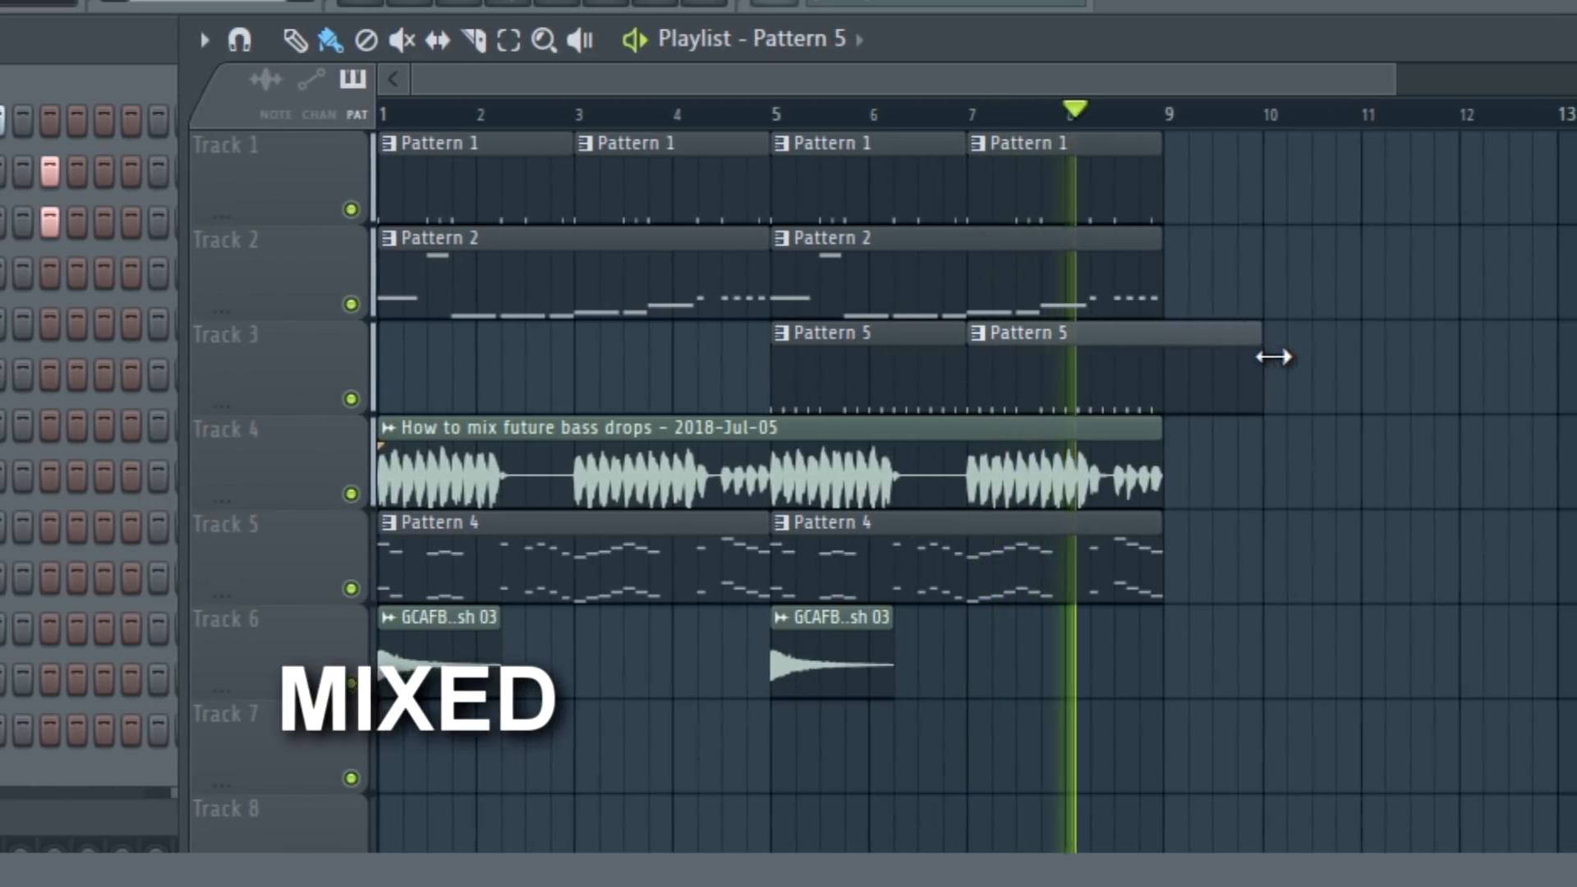